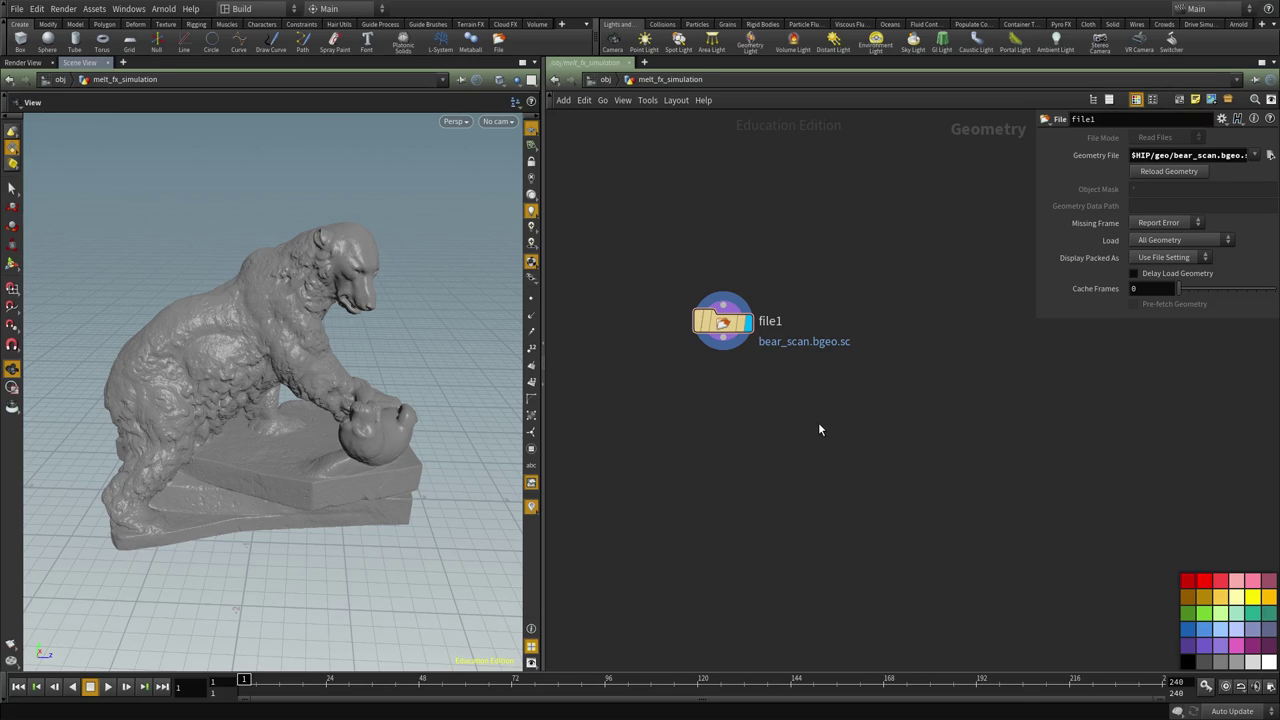
Orbit around the imported bear scan and check file1's point and polygon counts
mouse_move(299, 426)
mouse_down()
mouse_move(343, 423)
mouse_move(318, 422)
mouse_up()
drag(191, 410, 214, 289)
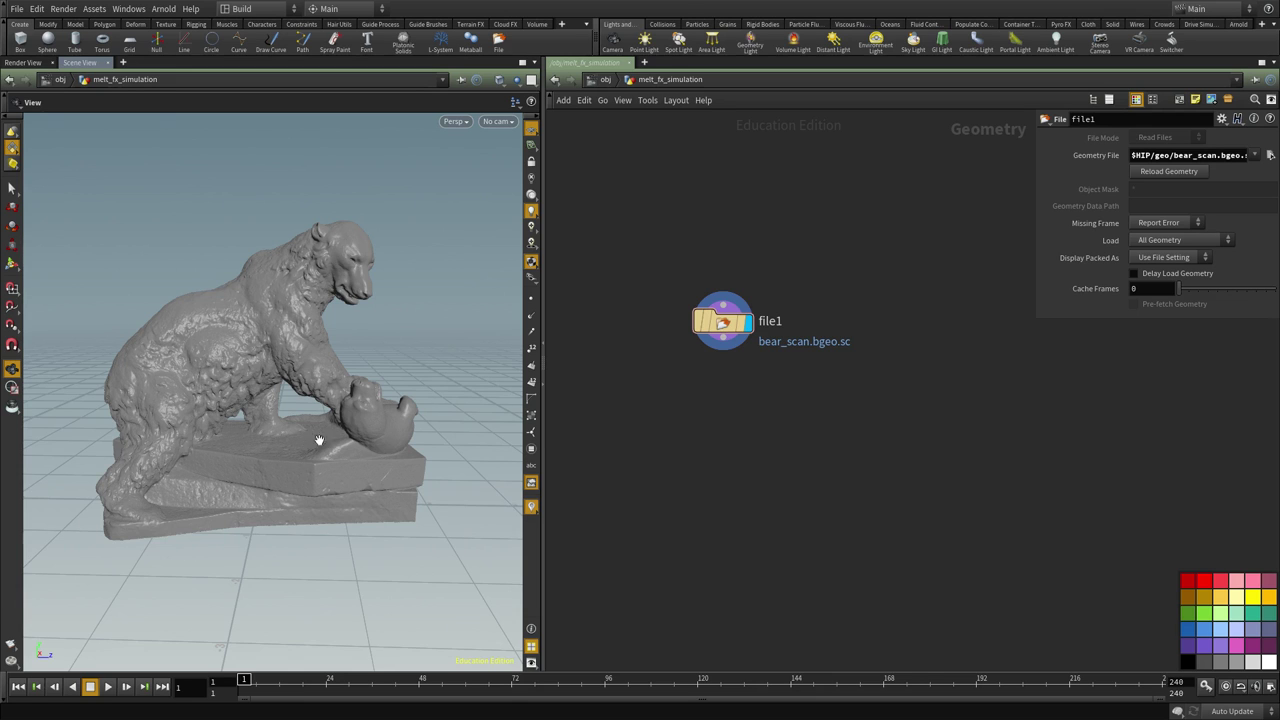
mouse_move(289, 443)
mouse_down()
mouse_move(214, 463)
mouse_move(268, 412)
mouse_move(345, 370)
mouse_move(403, 376)
mouse_move(340, 330)
mouse_move(405, 374)
mouse_up()
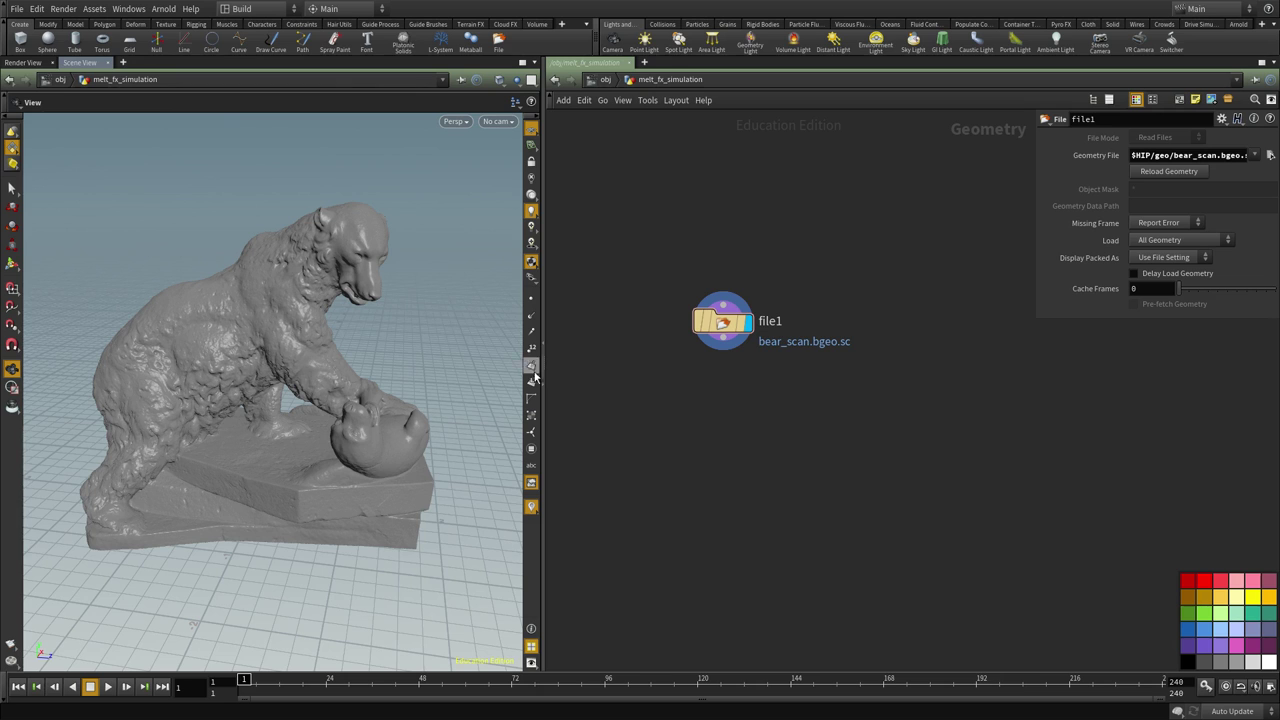
middle_click(783, 323)
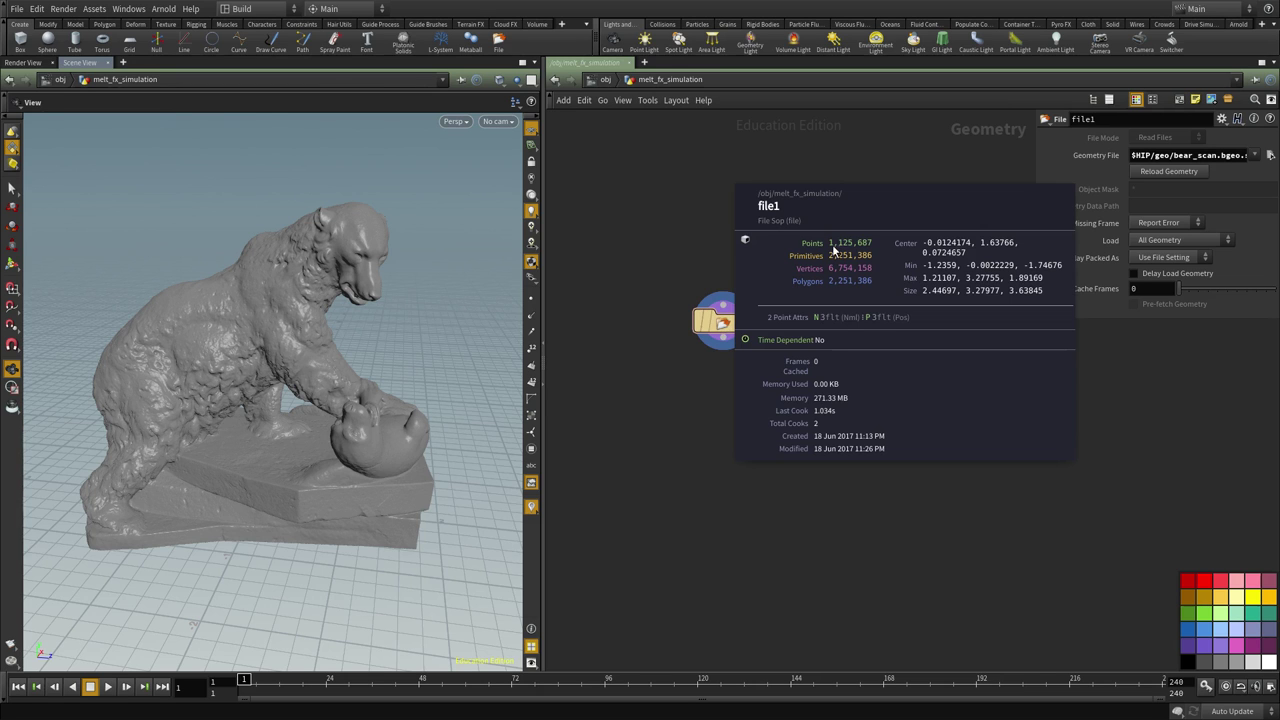
drag(337, 299, 243, 391)
middle_click(745, 285)
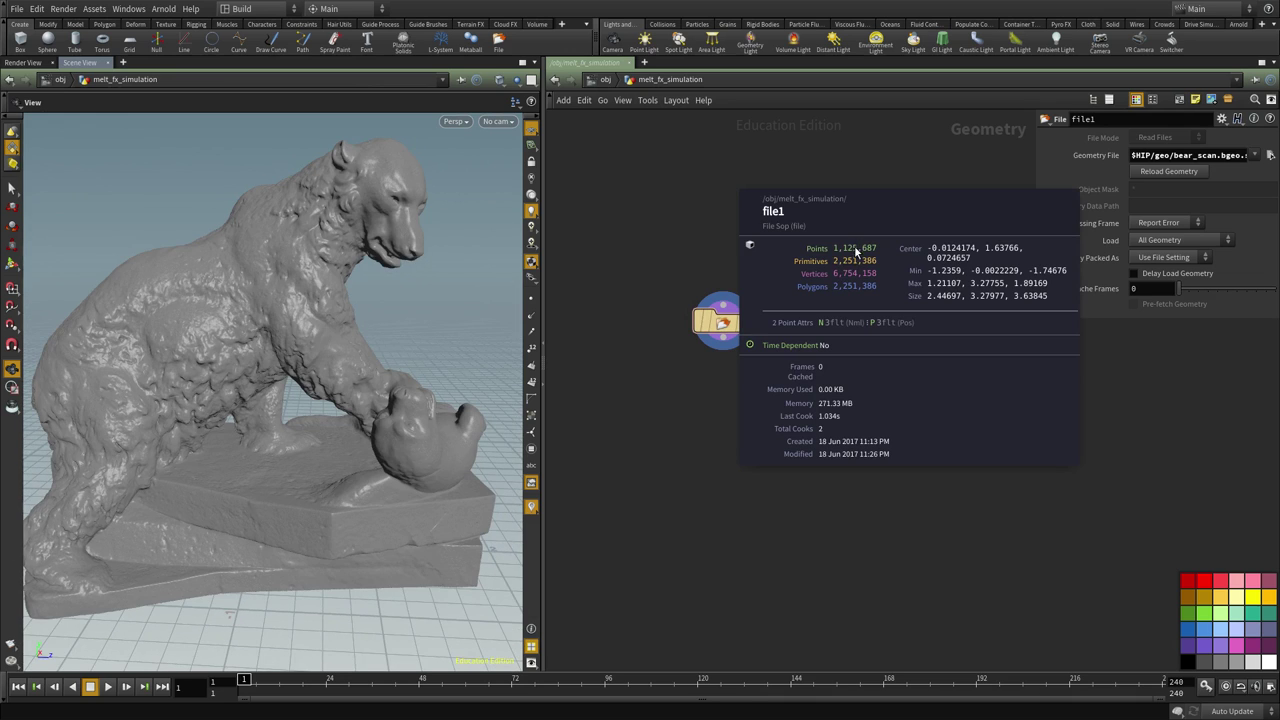
View the bear from the rear in wireframe, then bring up the node list
mouse_move(330, 400)
mouse_down()
mouse_move(180, 423)
mouse_move(227, 413)
mouse_up()
key(w)
key(w)
middle_drag(728, 411, 727, 403)
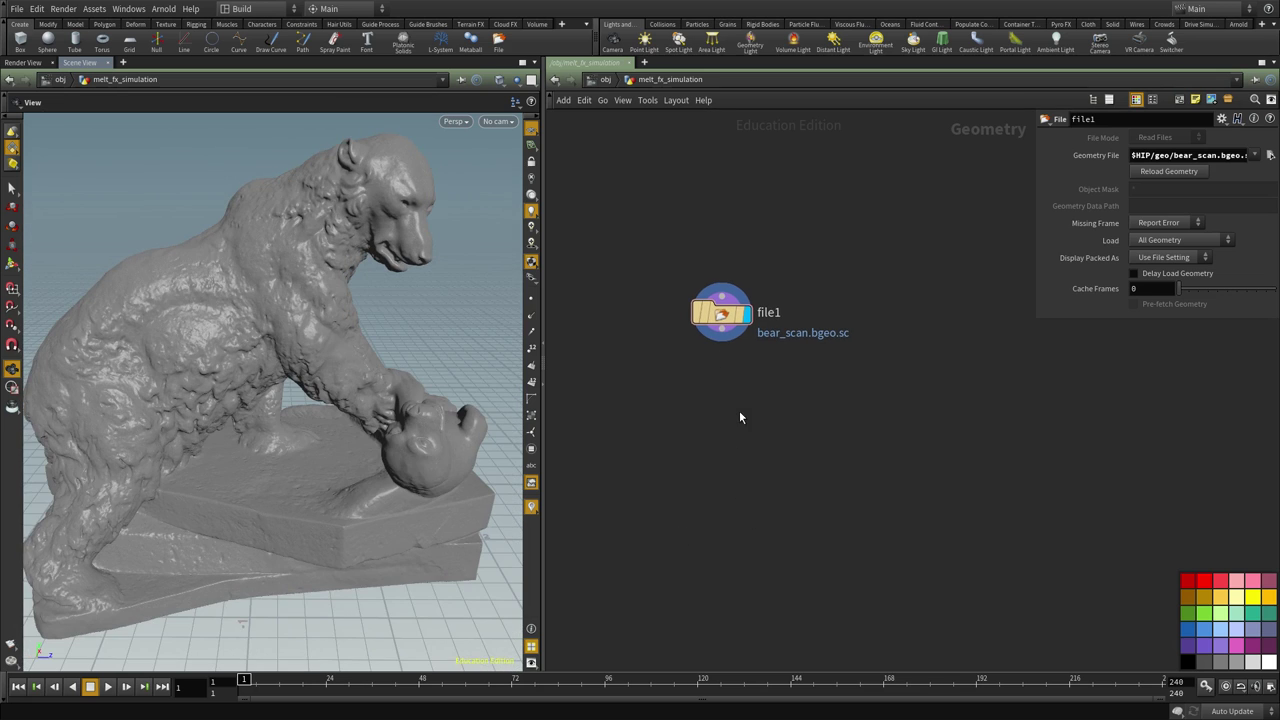
key(Tab)
Add a VDB from Polygons node fed by file1 and display its result
text(vdb fr)
click(858, 384)
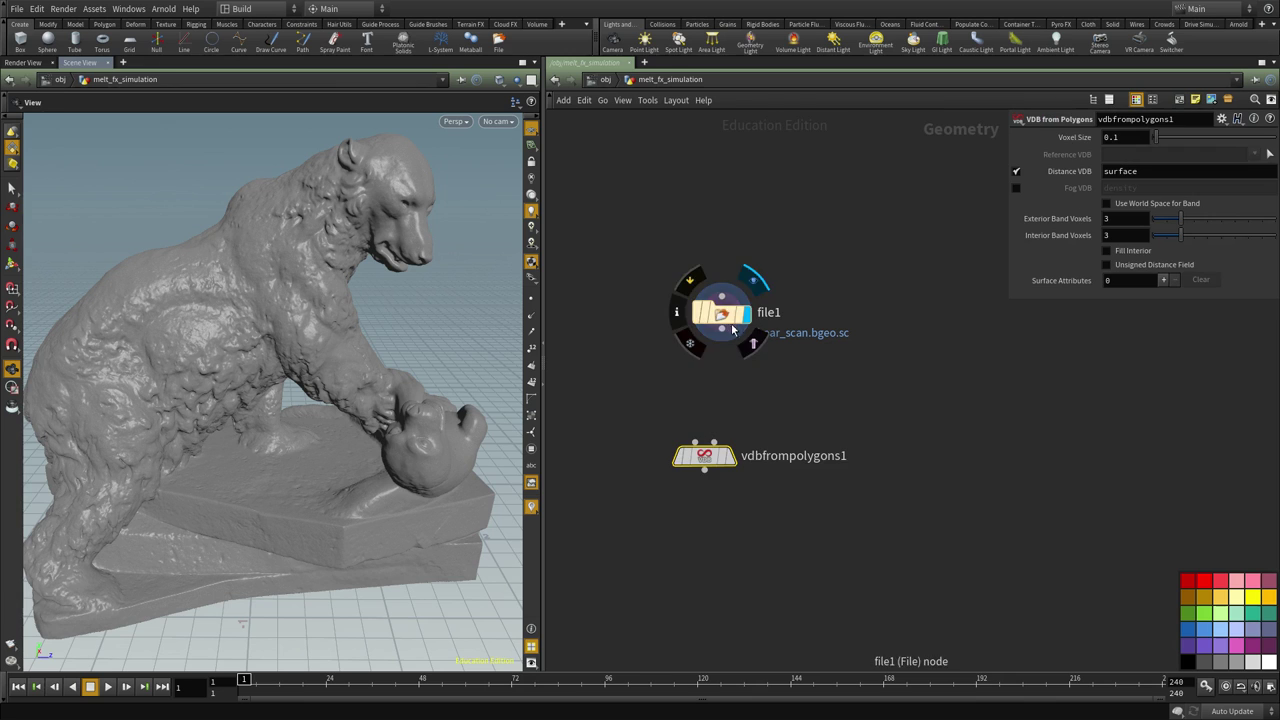
click(722, 329)
click(727, 458)
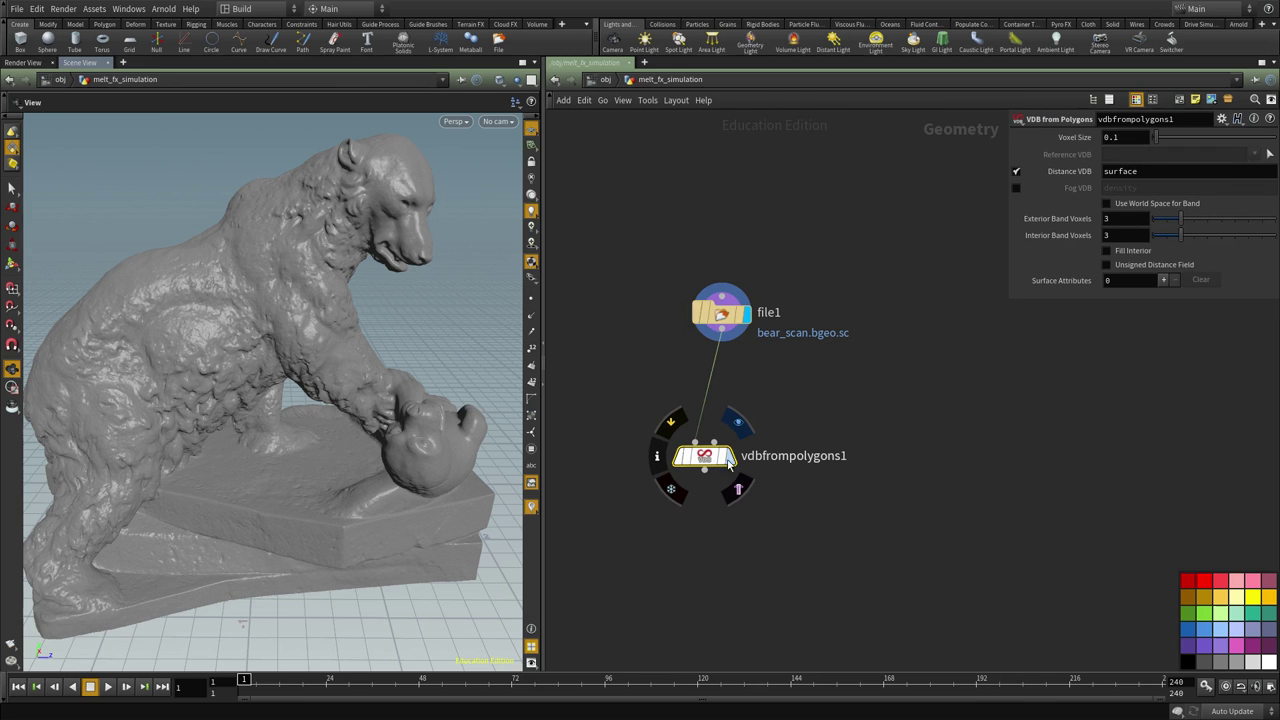
click(738, 422)
alt+drag(214, 337, 214, 343)
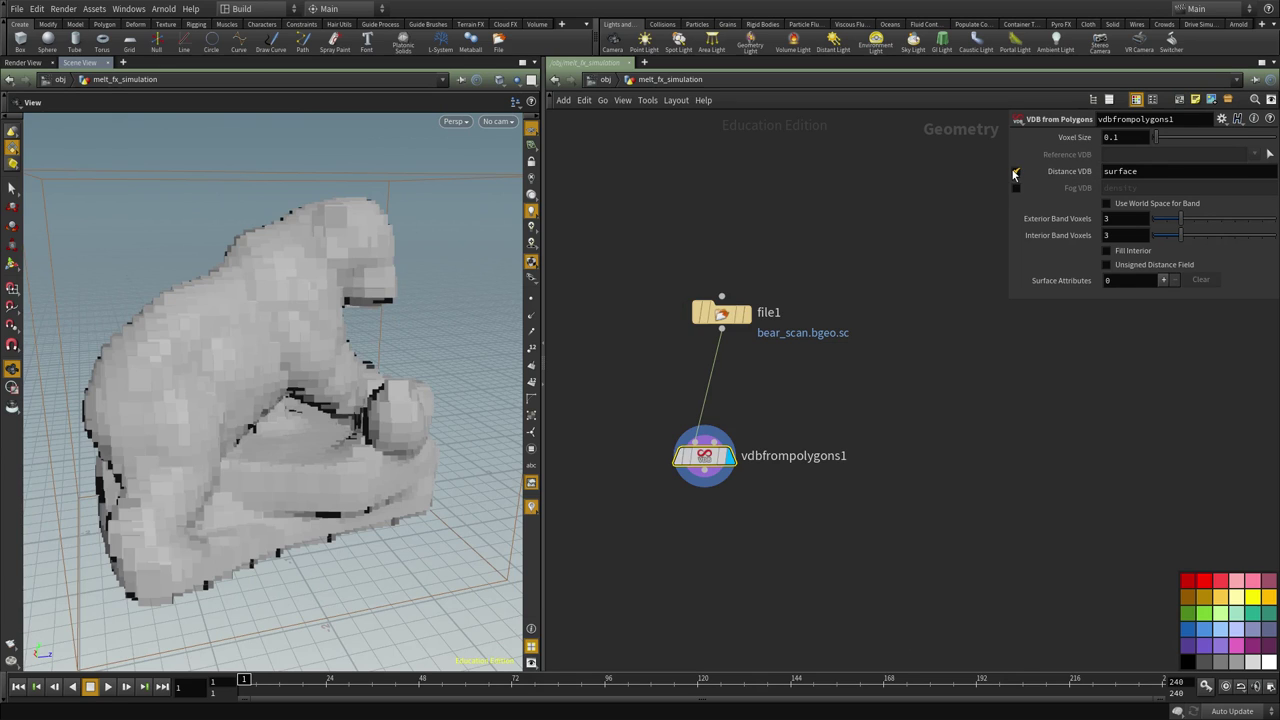
Switch off Distance VDB for a density fog at voxel size 0.01, checking its resolution
click(1015, 172)
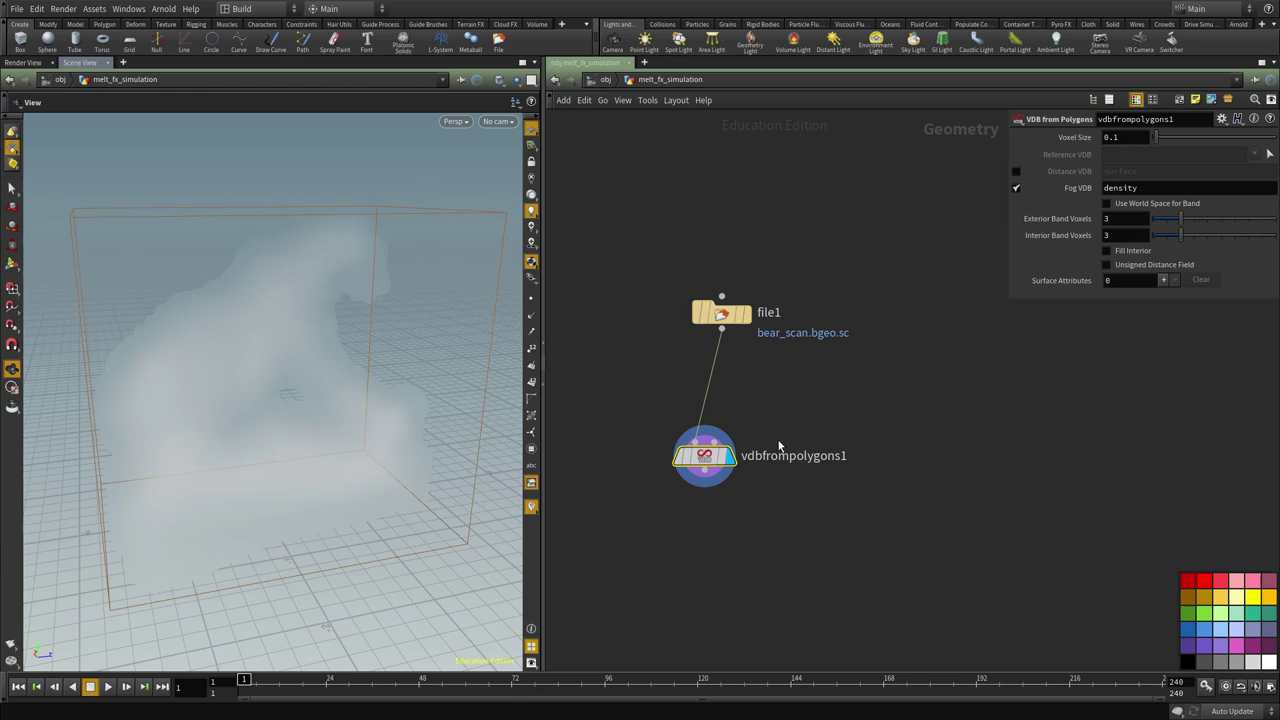
scroll(143, 400, up, 3)
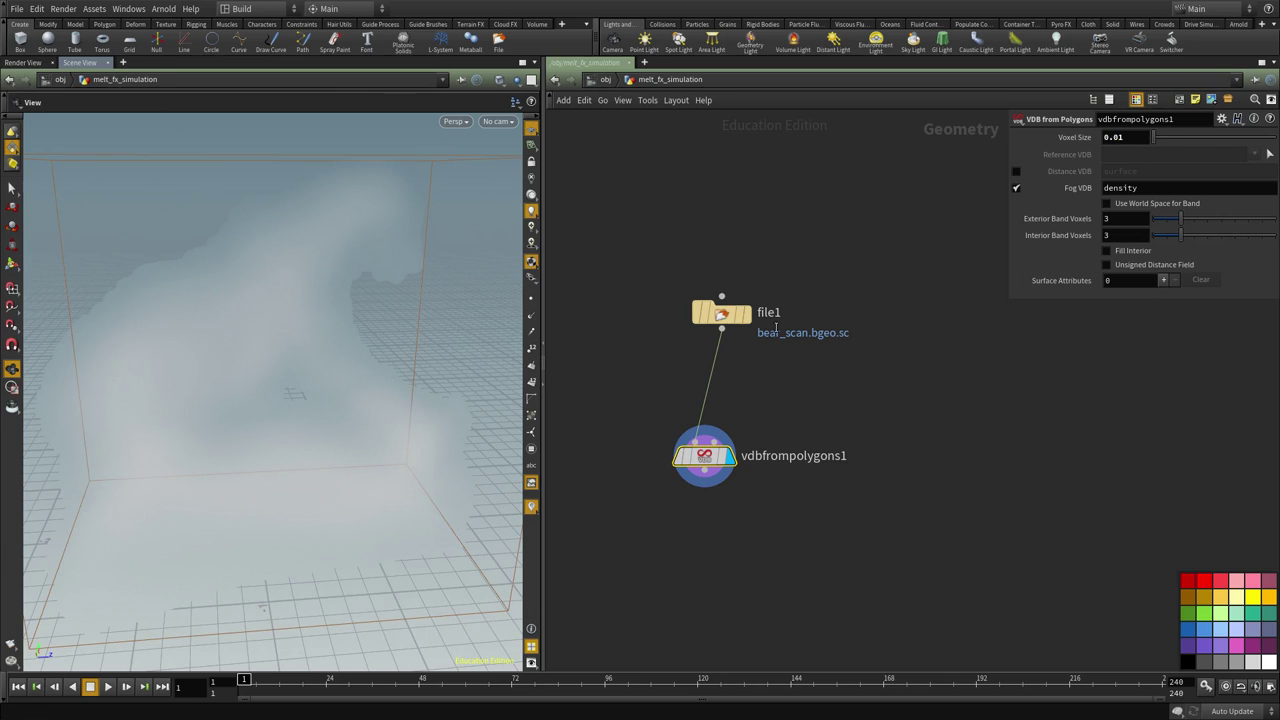
middle_click(707, 460)
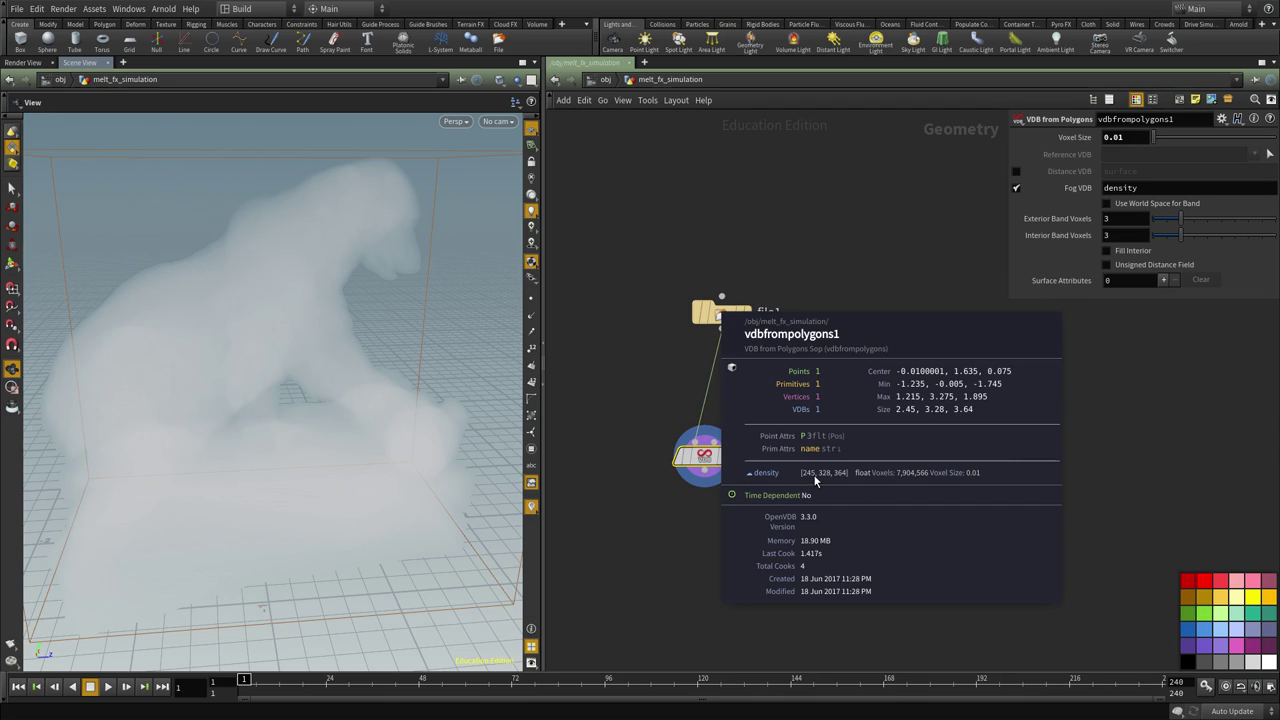
drag(366, 391, 373, 433)
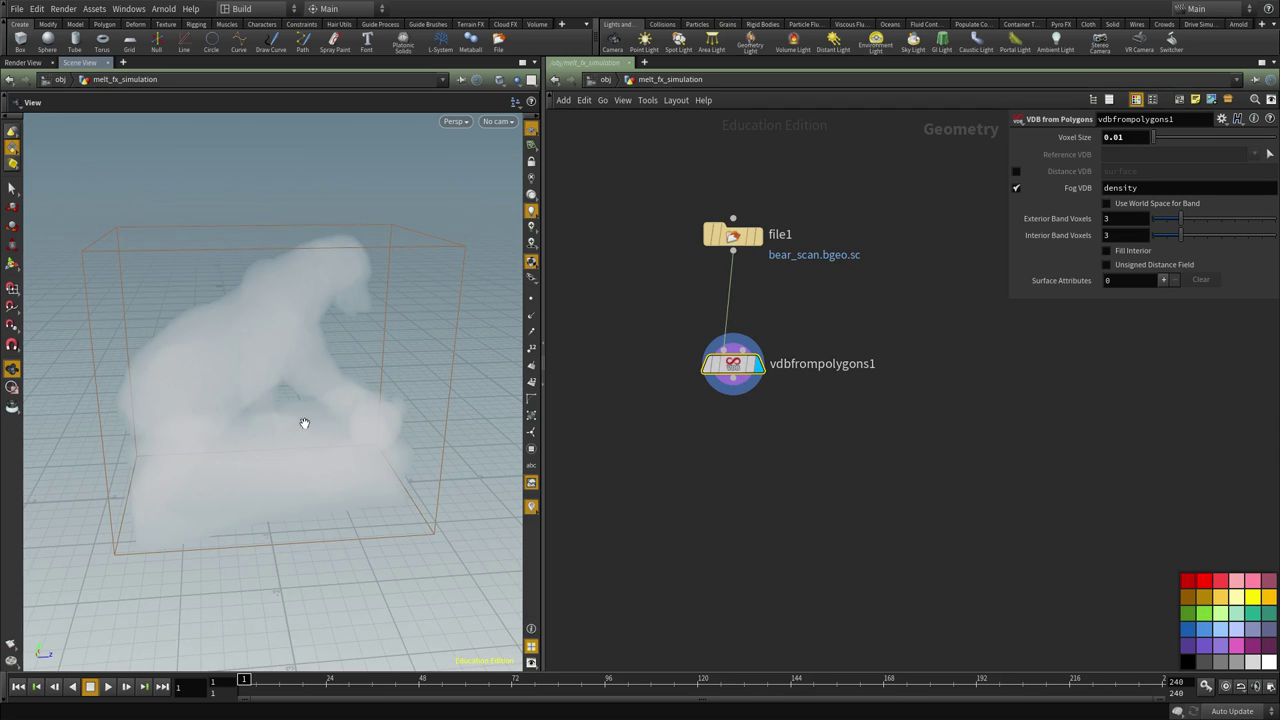
Inspect the interior-filled bear fog volume from several angles, including its full bounding box
middle_drag(866, 474, 839, 545)
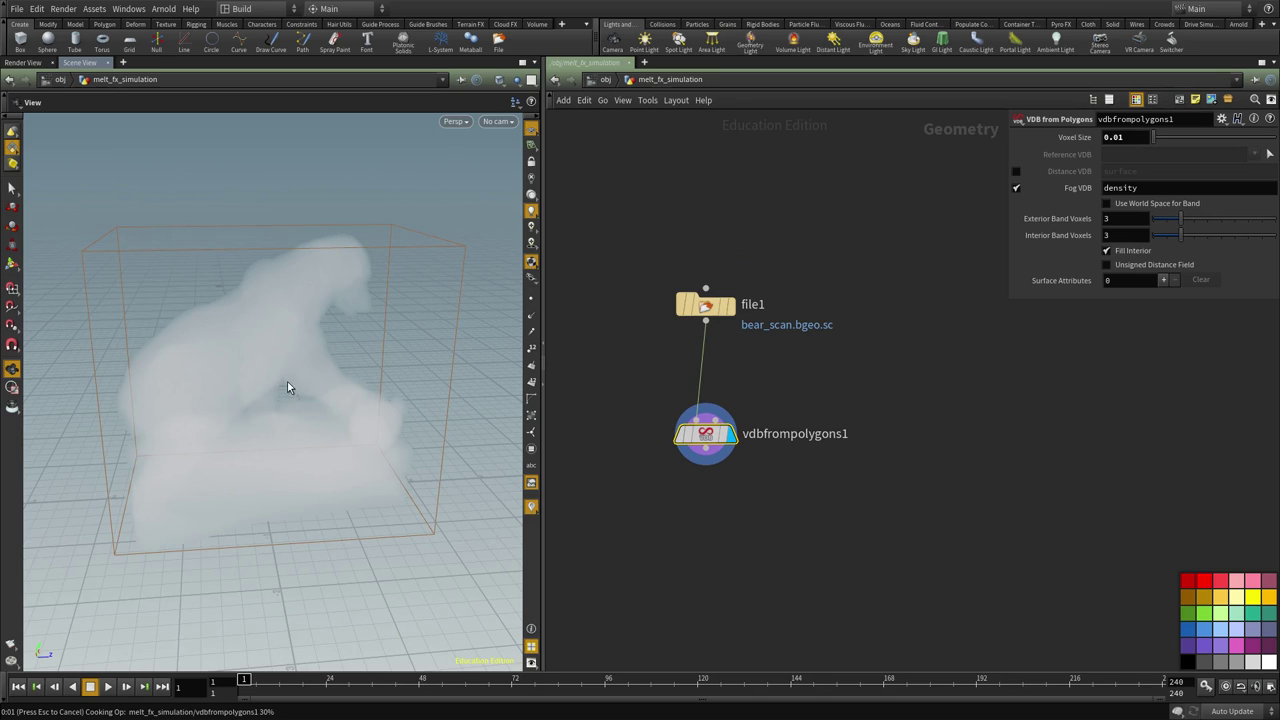
drag(186, 357, 262, 356)
drag(254, 454, 284, 459)
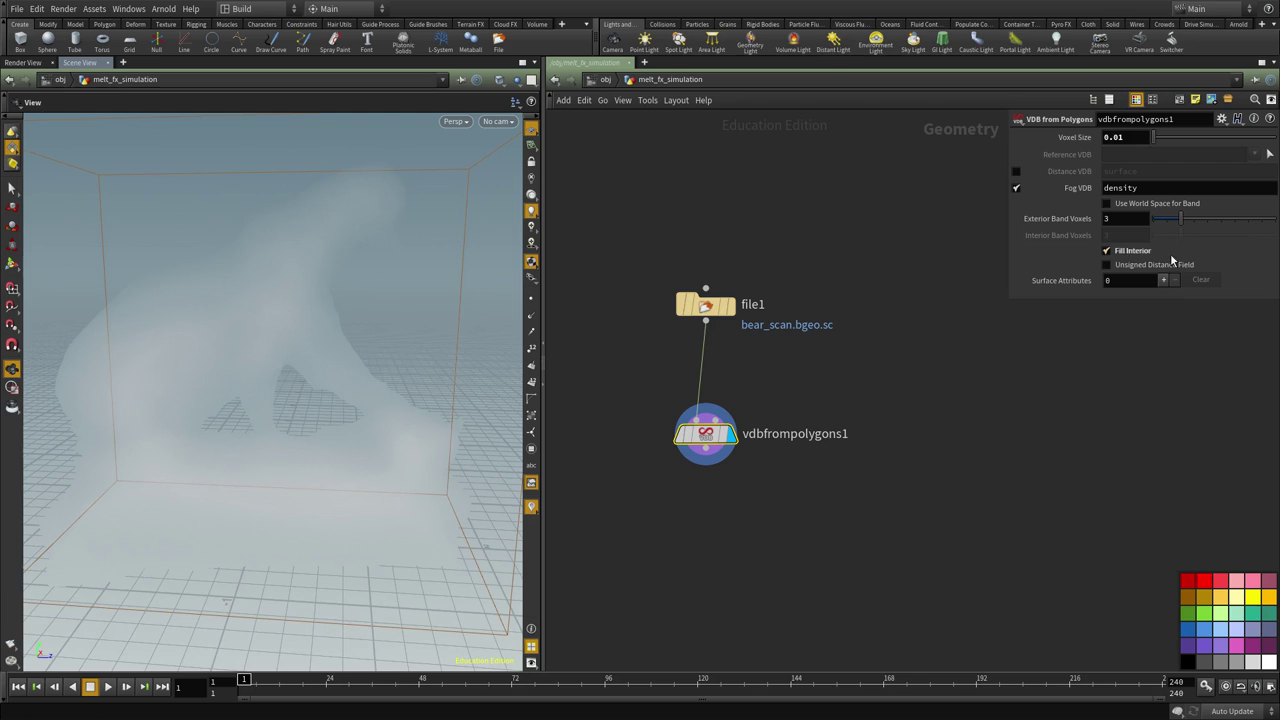
middle_drag(913, 476, 931, 420)
drag(175, 425, 252, 414)
drag(354, 400, 143, 386)
drag(266, 457, 277, 437)
mouse_move(257, 394)
mouse_down()
mouse_move(269, 389)
mouse_move(243, 386)
mouse_up()
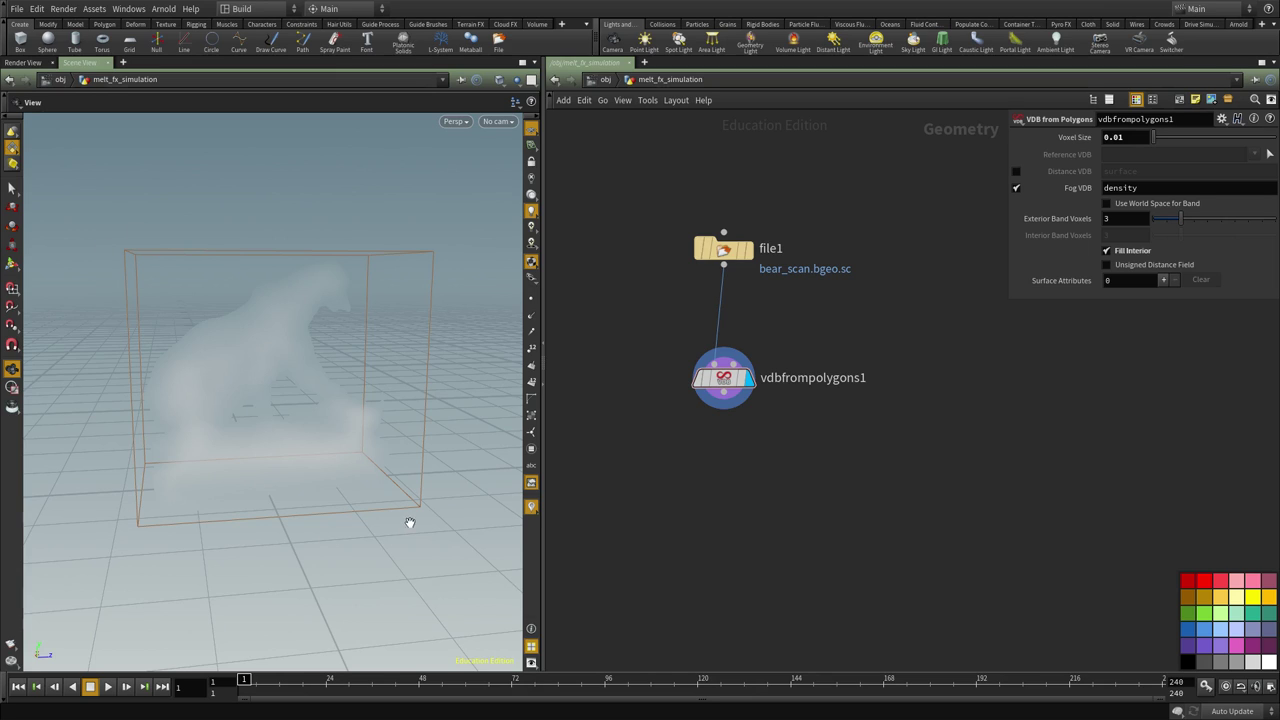
Add a VDB Activate node below vdbfrompolygons1, wired from it and displayed
scroll(786, 414, up, 1)
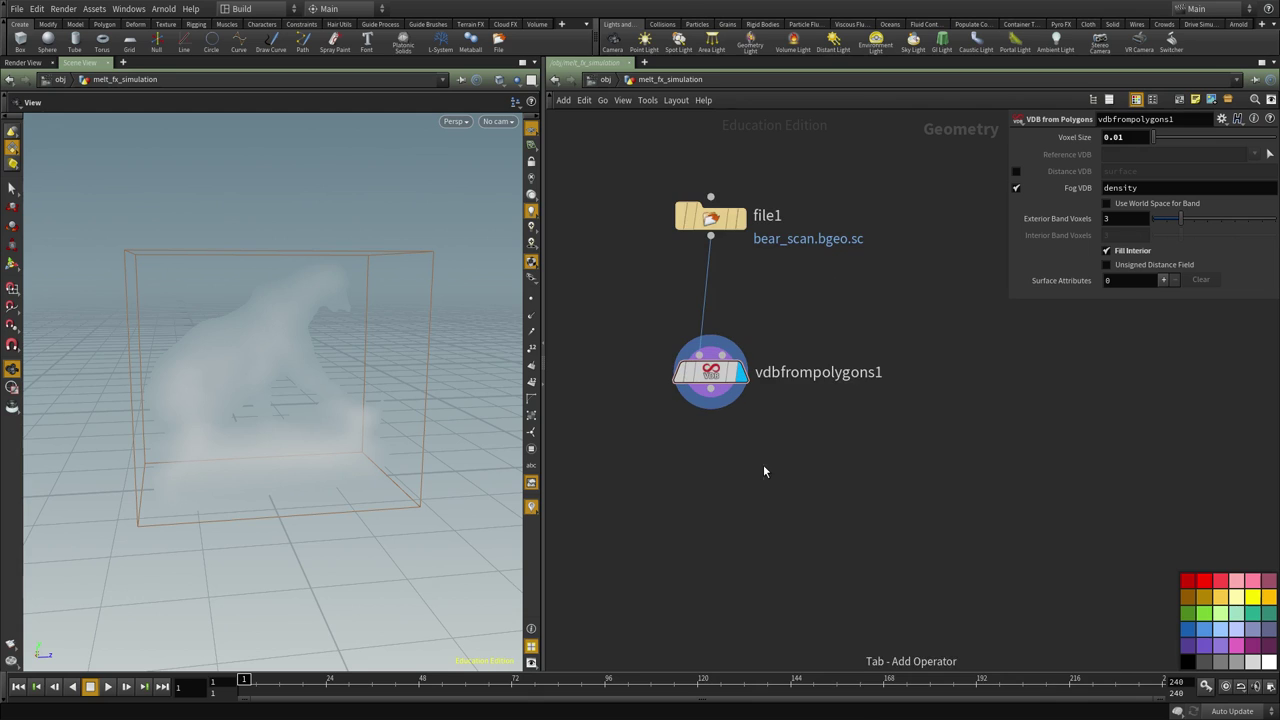
key(Tab)
text(vdb act)
key(Return)
click(710, 505)
click(695, 460)
click(697, 489)
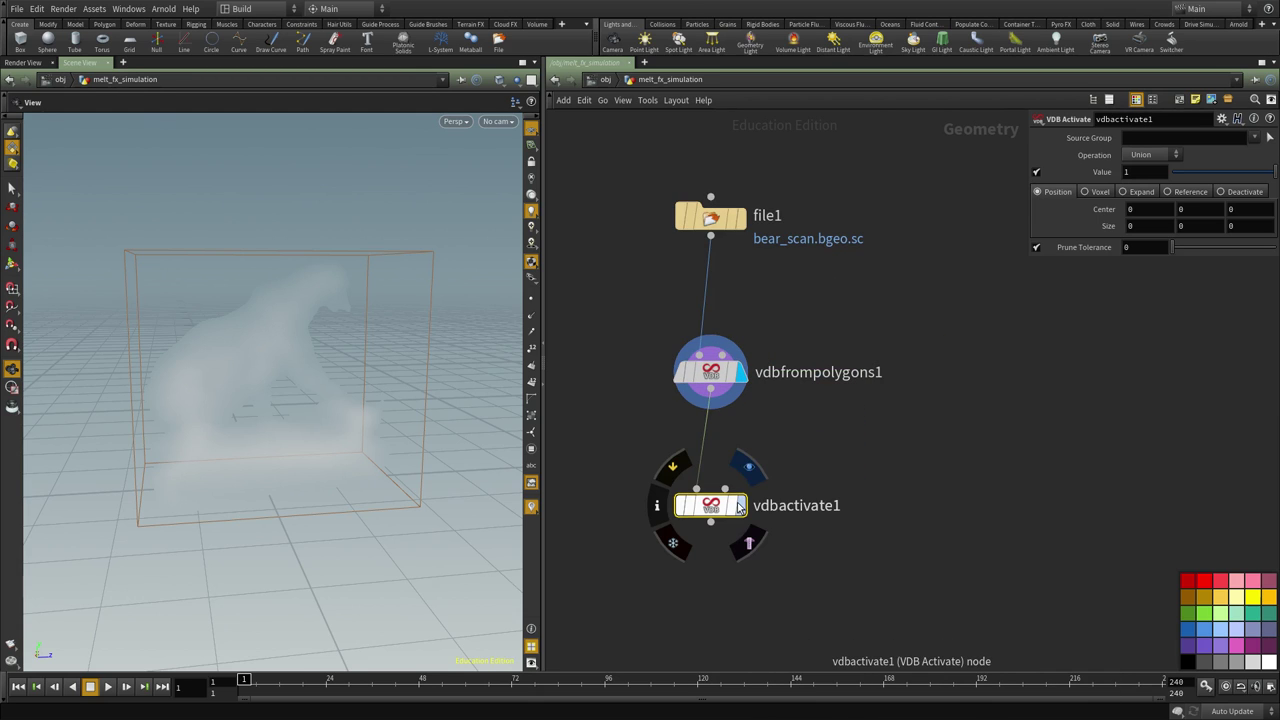
click(750, 467)
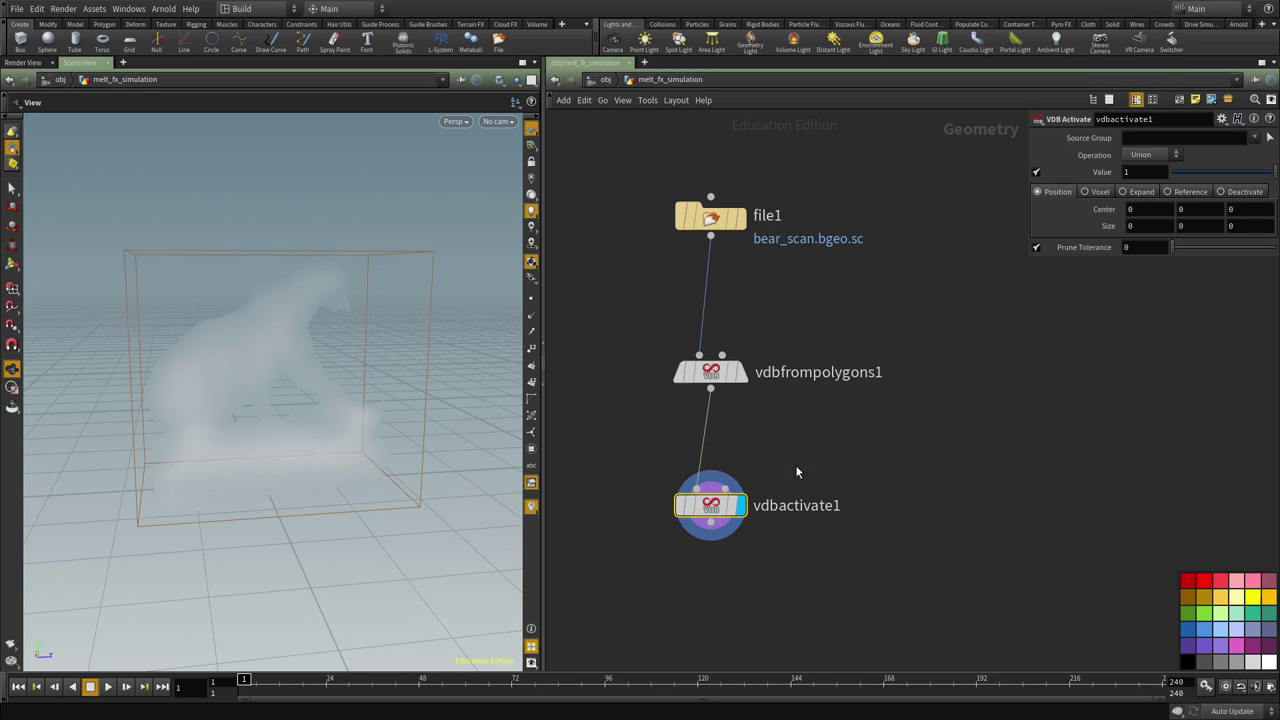
Set vdbactivate1 to Expand with 20 voxels and view the enlarged volume
click(1146, 191)
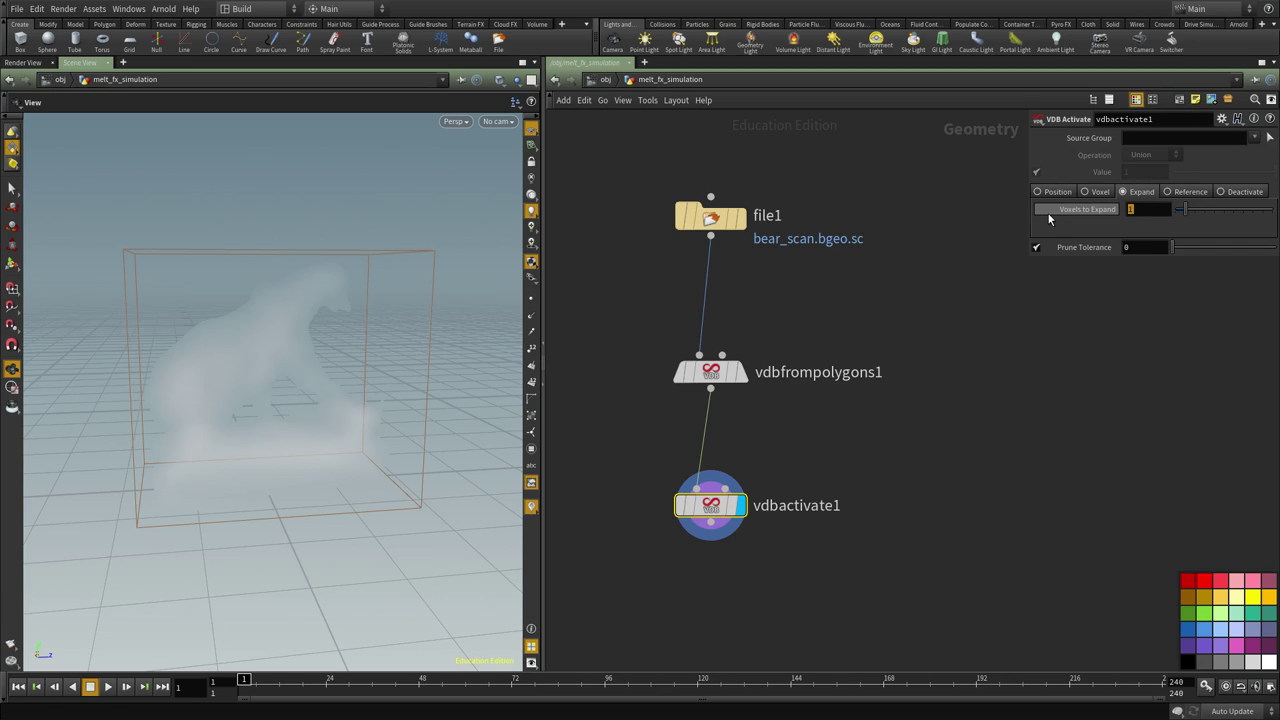
text(20)
key(Return)
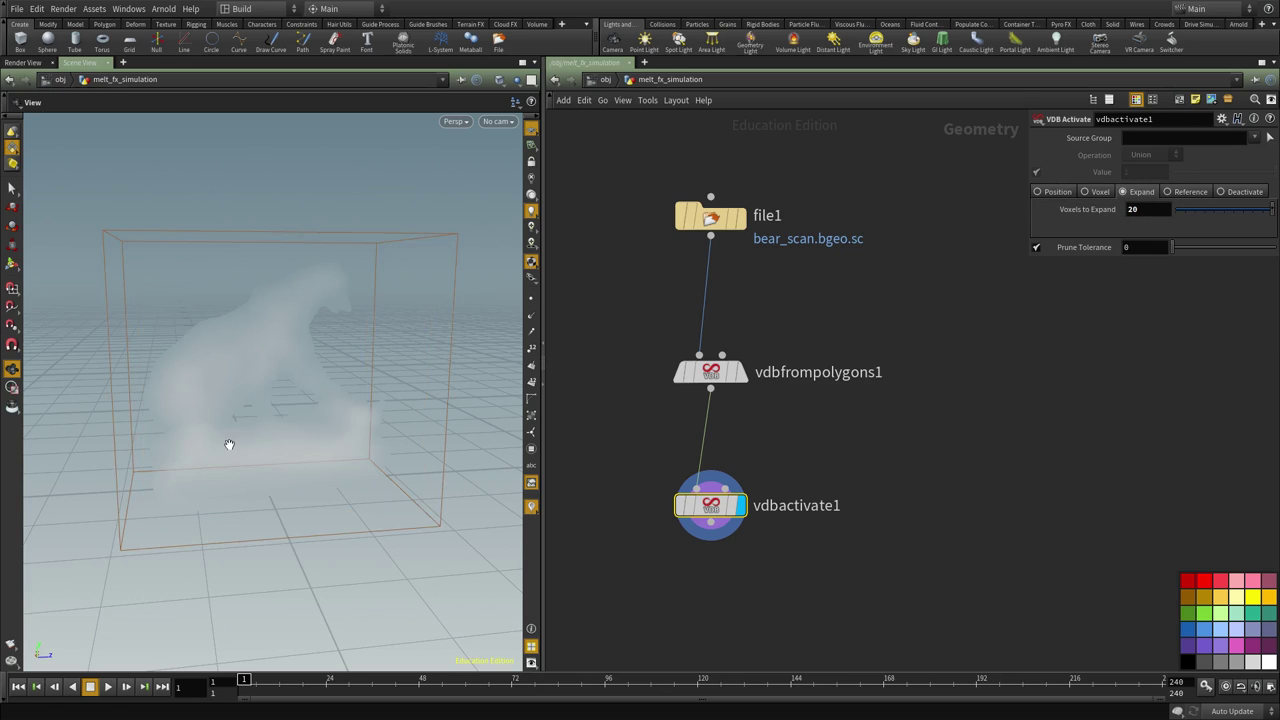
drag(229, 443, 153, 367)
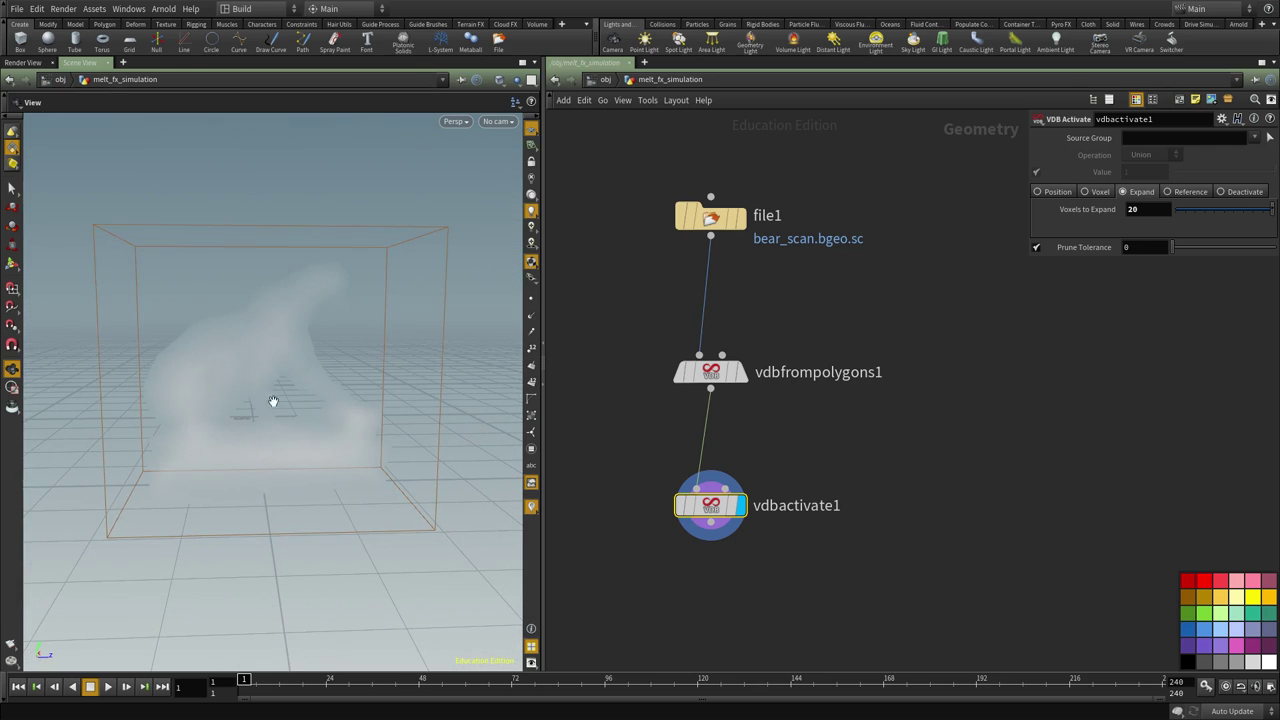
scroll(955, 402, down, 2)
scroll(953, 467, down, 2)
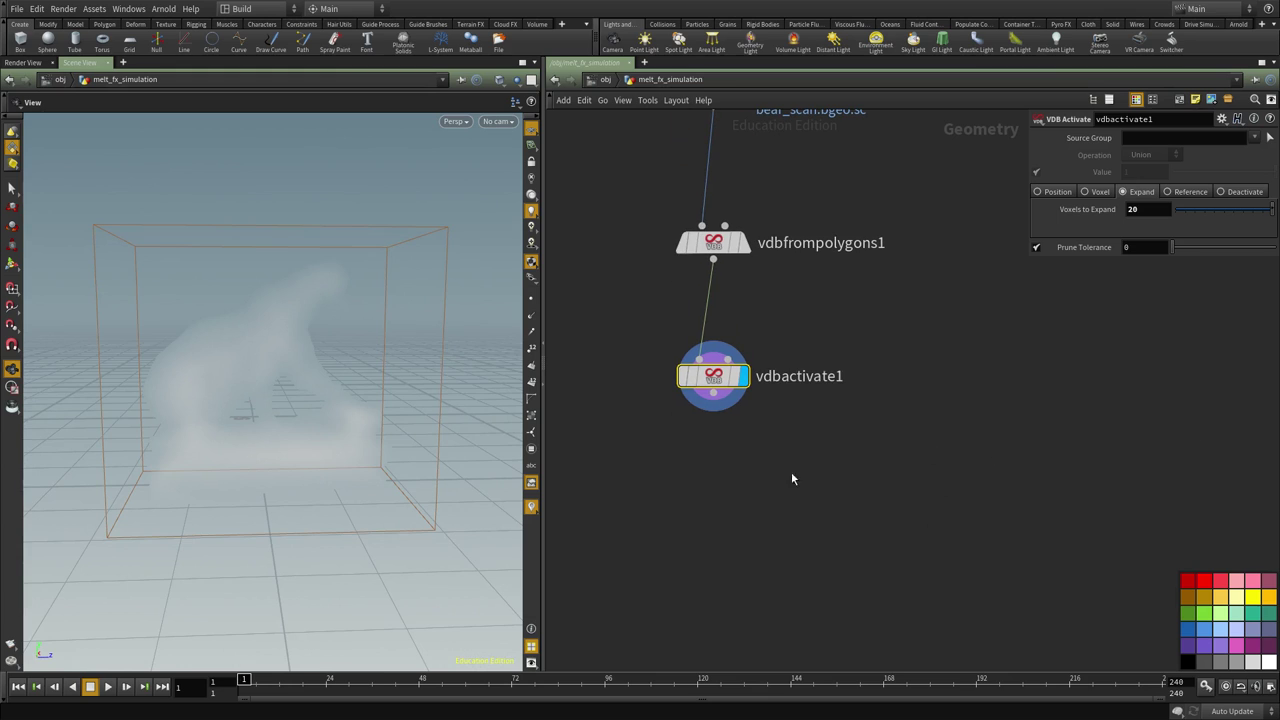
Add a Volume Wrangle node below vdbactivate1 and wire vdbactivate1 into it
key(Tab)
key(Escape)
right_drag(177, 366, 292, 343)
drag(292, 343, 317, 366)
drag(324, 414, 260, 449)
middle_drag(779, 515, 771, 459)
key(Tab)
mouse_move(780, 413)
click(893, 424)
click(696, 465)
click(703, 335)
click(706, 338)
click(678, 447)
click(710, 477)
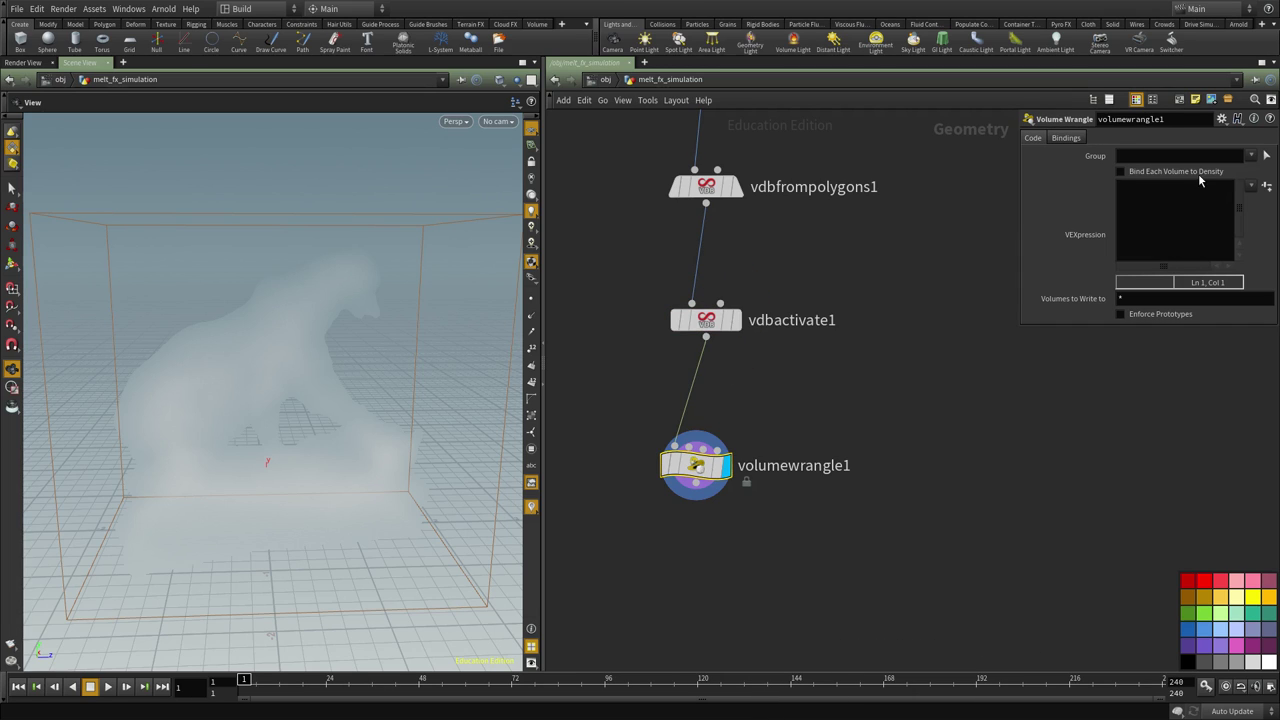
Enter the VEX expression f@density *= 100; to boost the bear's density
text(@density *= 100;)
click(1207, 198)
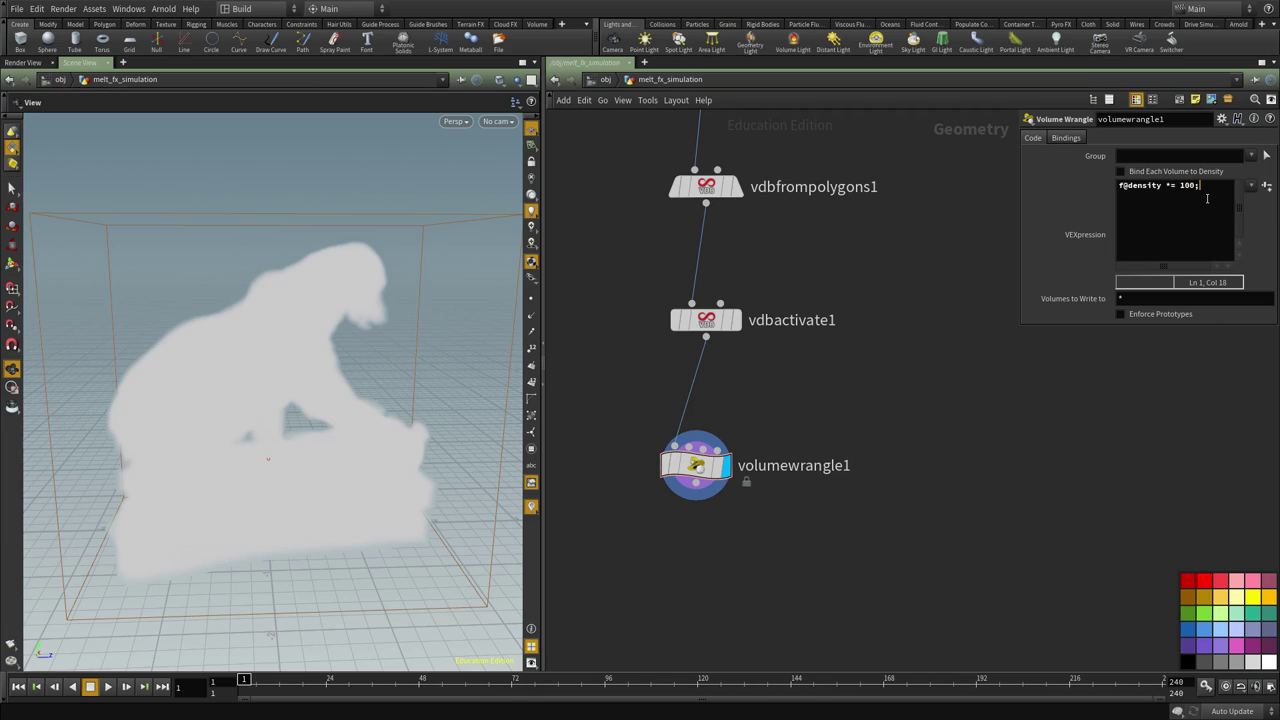
text(f@density)
text( = f@density )
text(* 100;)
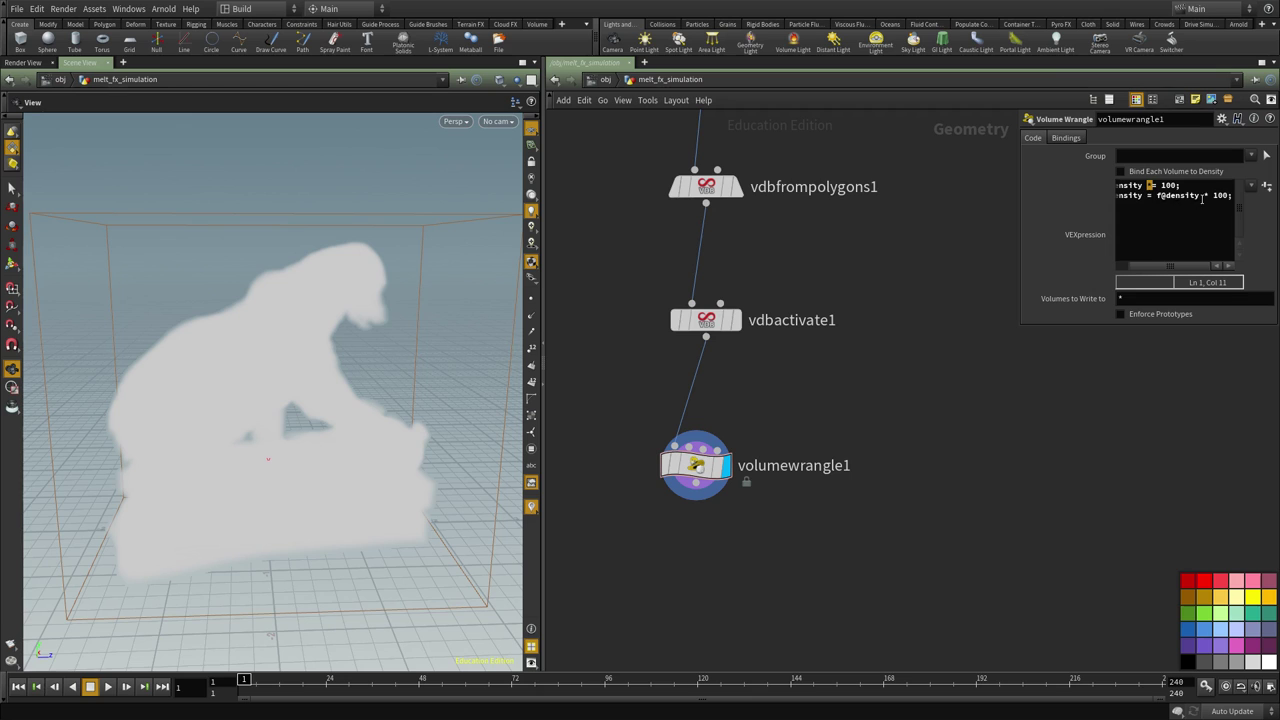
triple_click(1157, 195)
key(BackSpace)
key(BackSpace)
right_drag(252, 352, 312, 395)
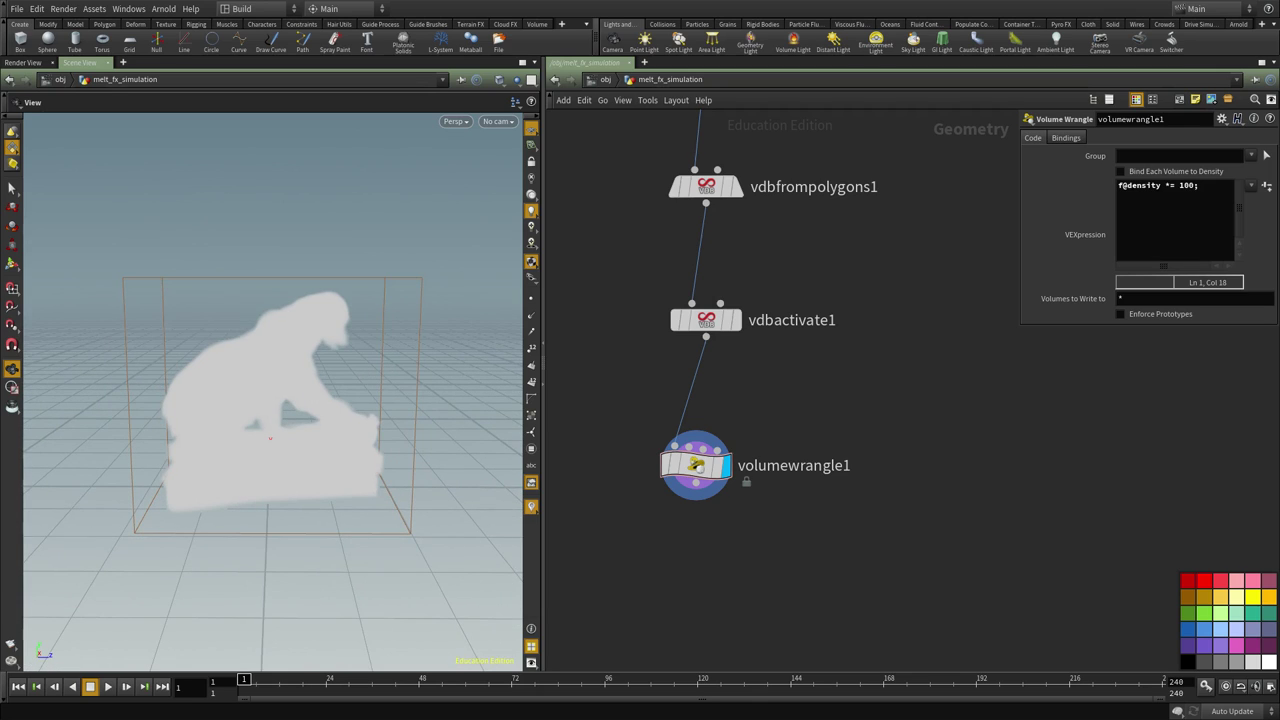
Add a ROP Geometry Output node fed by volumewrangle1
scroll(794, 505, down, 2)
mouse_move(774, 497)
middle_down()
mouse_move(756, 531)
mouse_move(754, 502)
middle_up()
key(Tab)
text(ro)
key(Down)
key(Return)
click(754, 502)
click(754, 487)
click(710, 375)
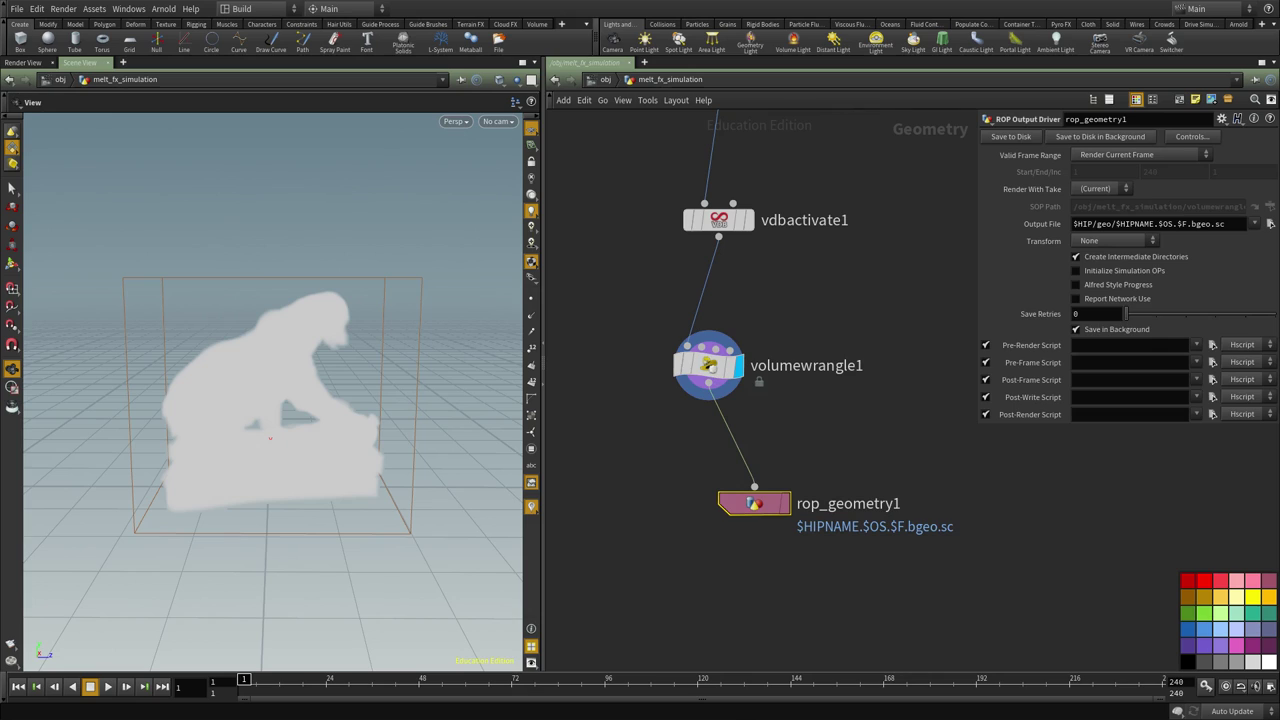
Paste $HIP/vdb/bear.vdb as rop_geometry1's output file and tidy the node positions
triple_click(1150, 223)
text($HIP/vdb/bear.vdb)
middle_drag(755, 531, 760, 451)
drag(751, 425, 722, 407)
middle_drag(722, 407, 702, 523)
drag(840, 590, 658, 378)
drag(634, 464, 885, 598)
drag(1166, 223, 1073, 223)
Review the bear volume and re-check the bear.vdb file name in the output path
middle_drag(863, 370, 859, 303)
mouse_move(347, 388)
mouse_down()
mouse_move(274, 423)
mouse_move(371, 394)
mouse_up()
scroll(366, 394, up, 2)
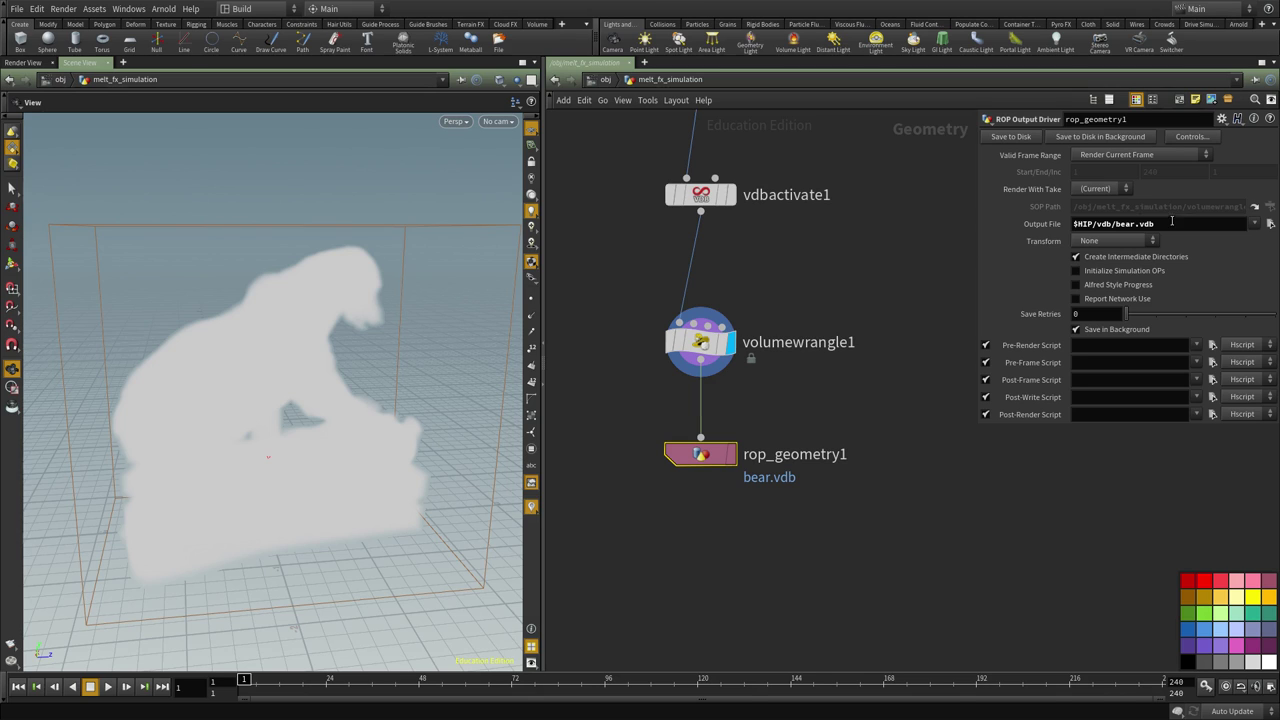
drag(1172, 222, 985, 222)
key(ctrl+c)
drag(262, 316, 321, 395)
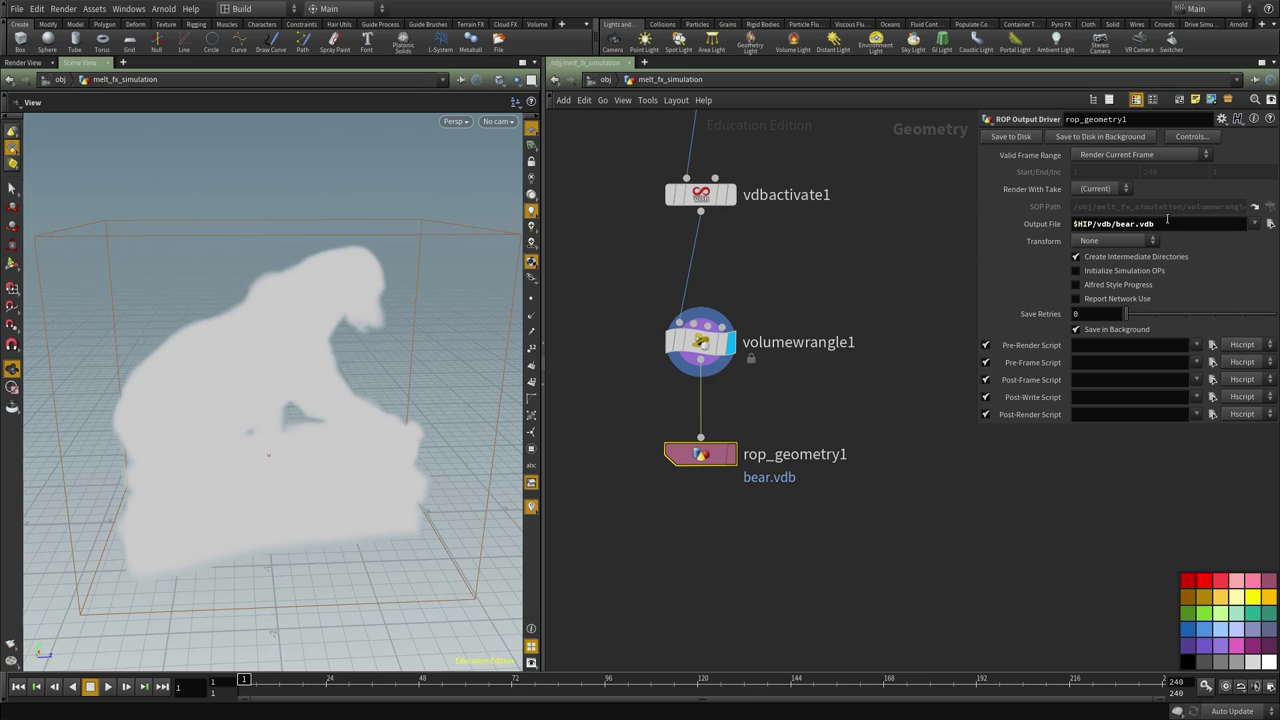
drag(1167, 221, 1136, 222)
drag(299, 382, 430, 449)
middle_drag(870, 452, 864, 424)
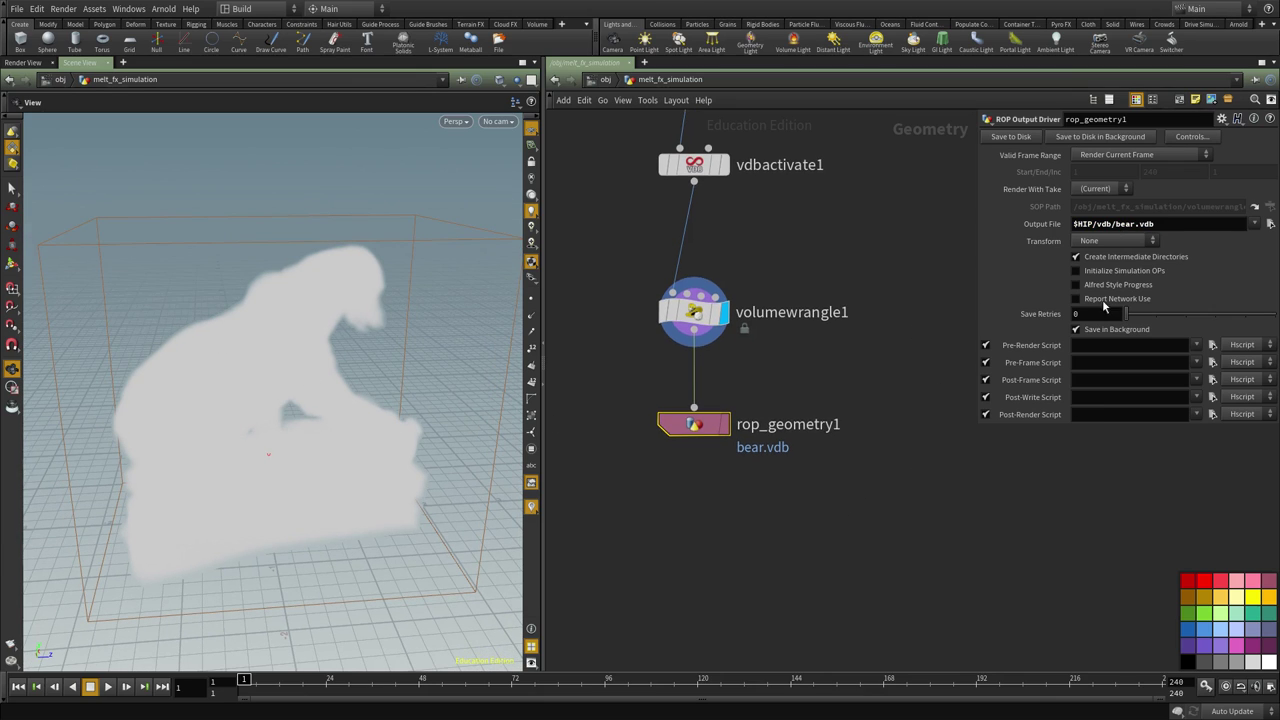
drag(757, 549, 618, 392)
drag(1118, 223, 1155, 224)
click(1163, 224)
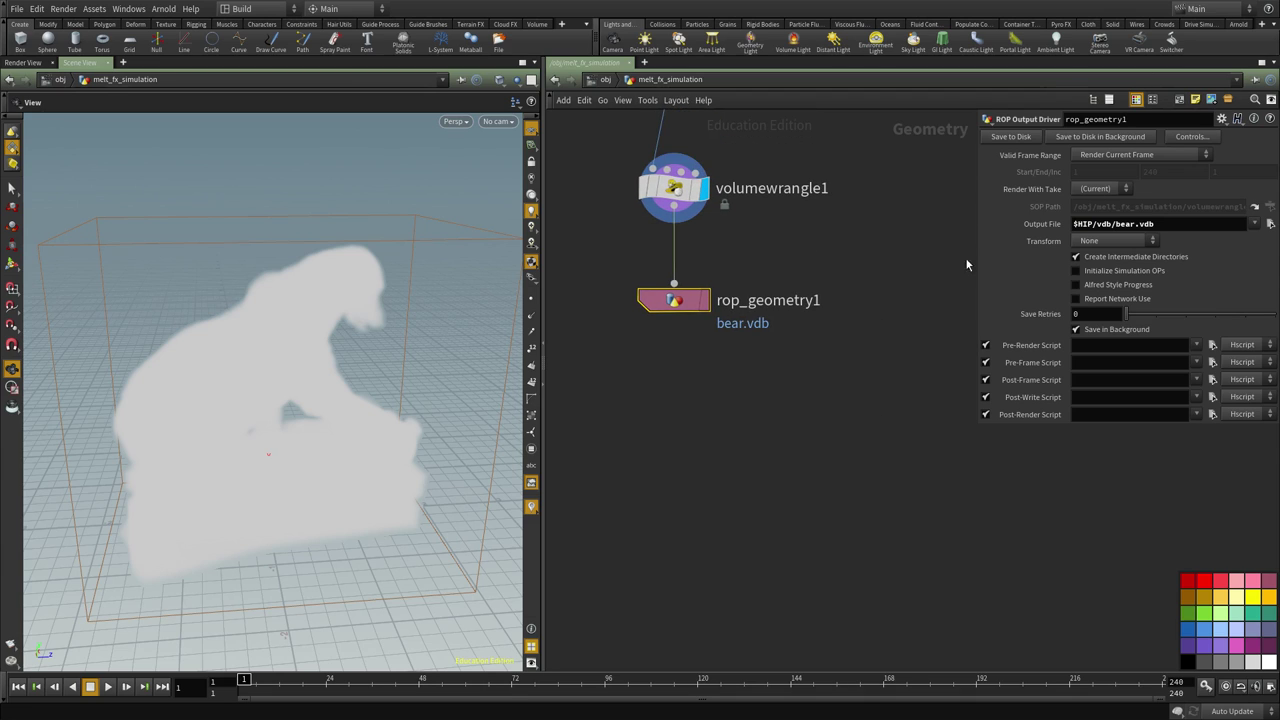
Add a file2 node reading $HIP/vdb/bear.vdb
key(Tab)
text(file)
key(Return)
click(704, 437)
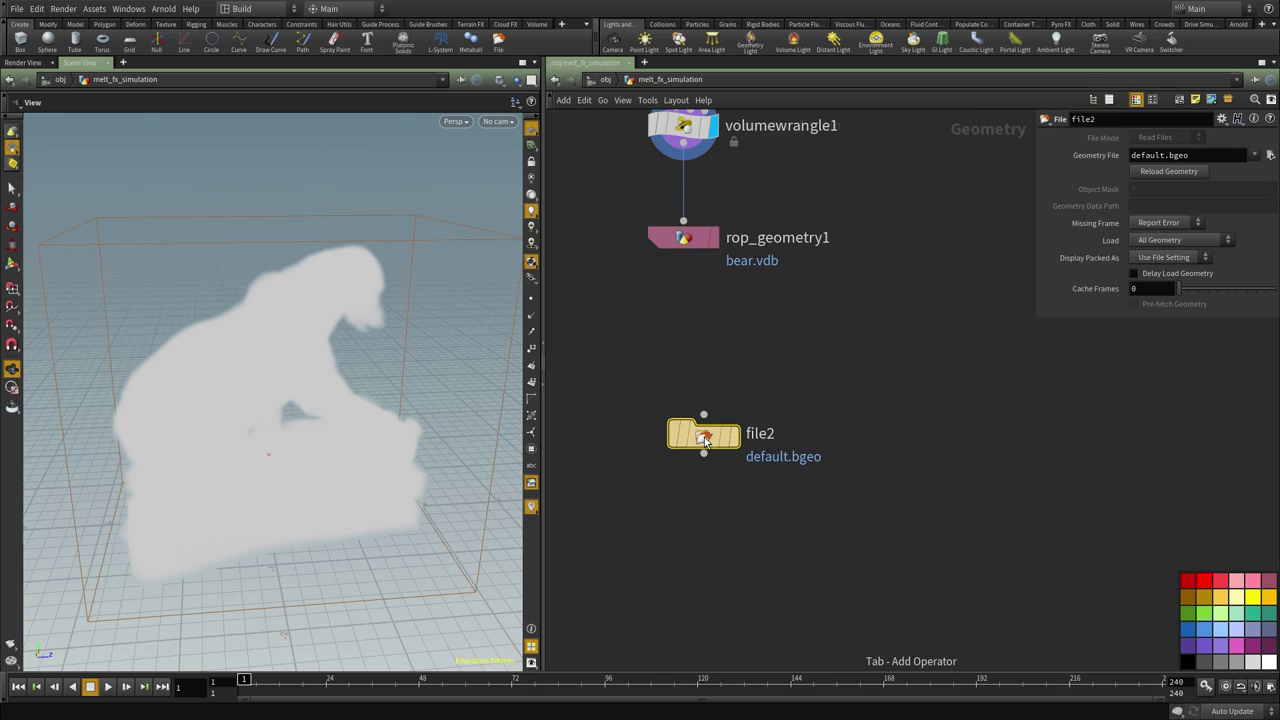
click(1198, 155)
key(ctrl+v)
Shift the wrangle and ROP nodes up and add a 'data prep' sticky note beside the chain
key(h)
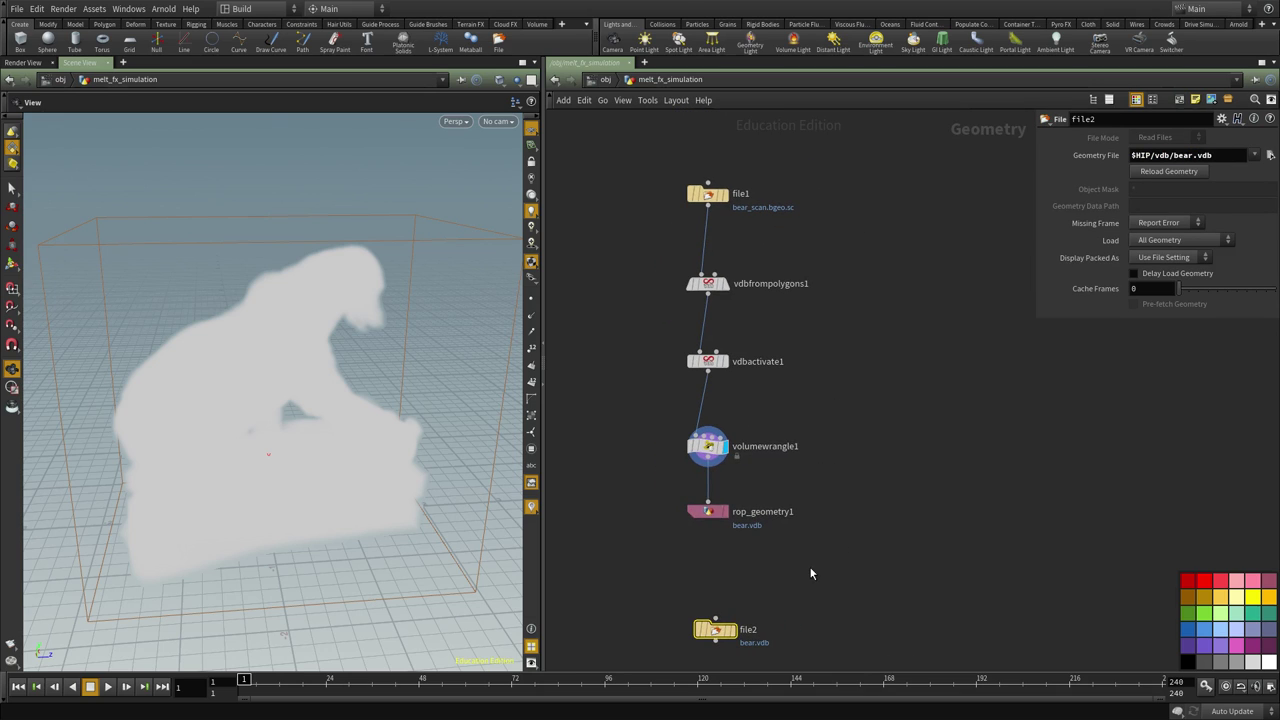
drag(810, 568, 717, 434)
click(851, 386)
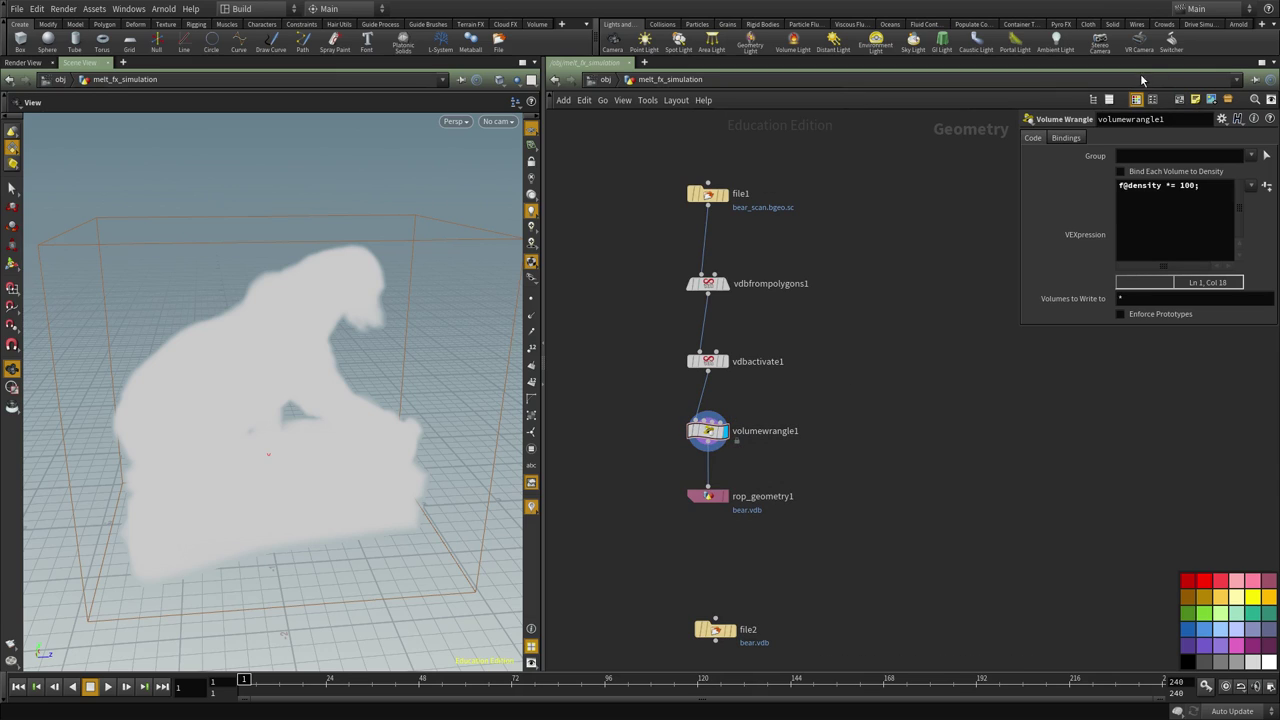
click(1195, 100)
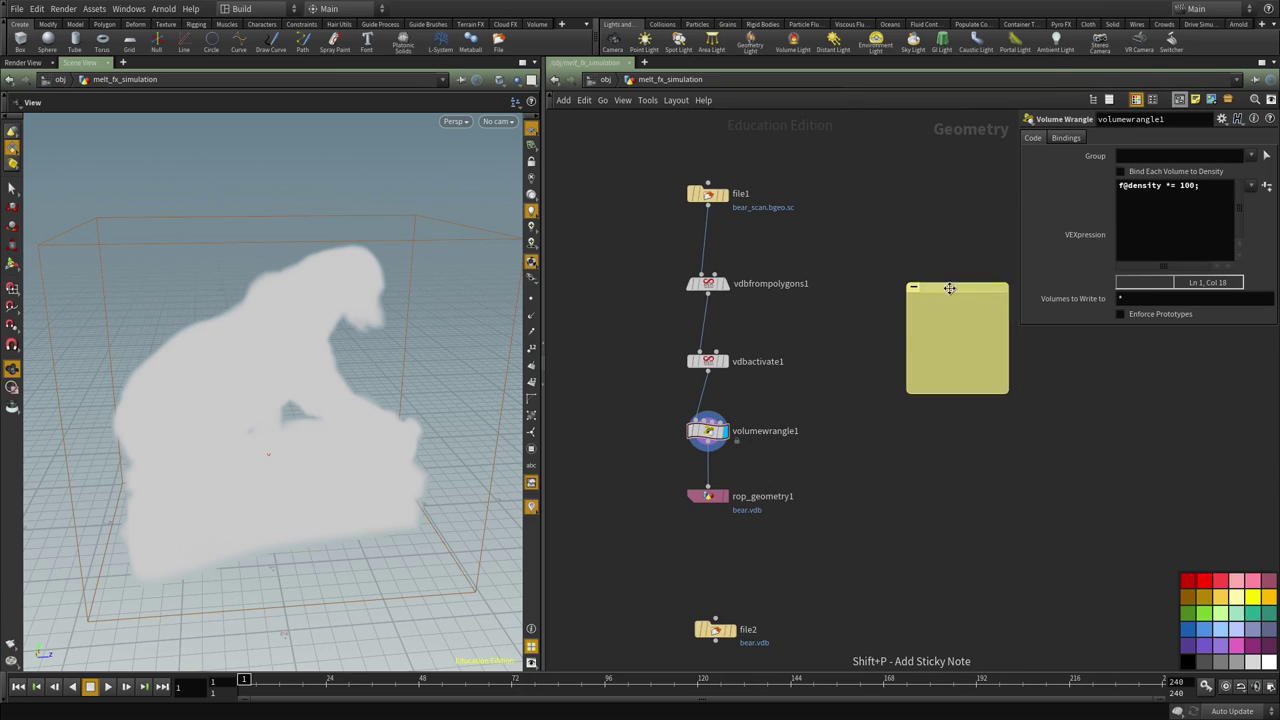
drag(918, 301, 870, 282)
click(885, 336)
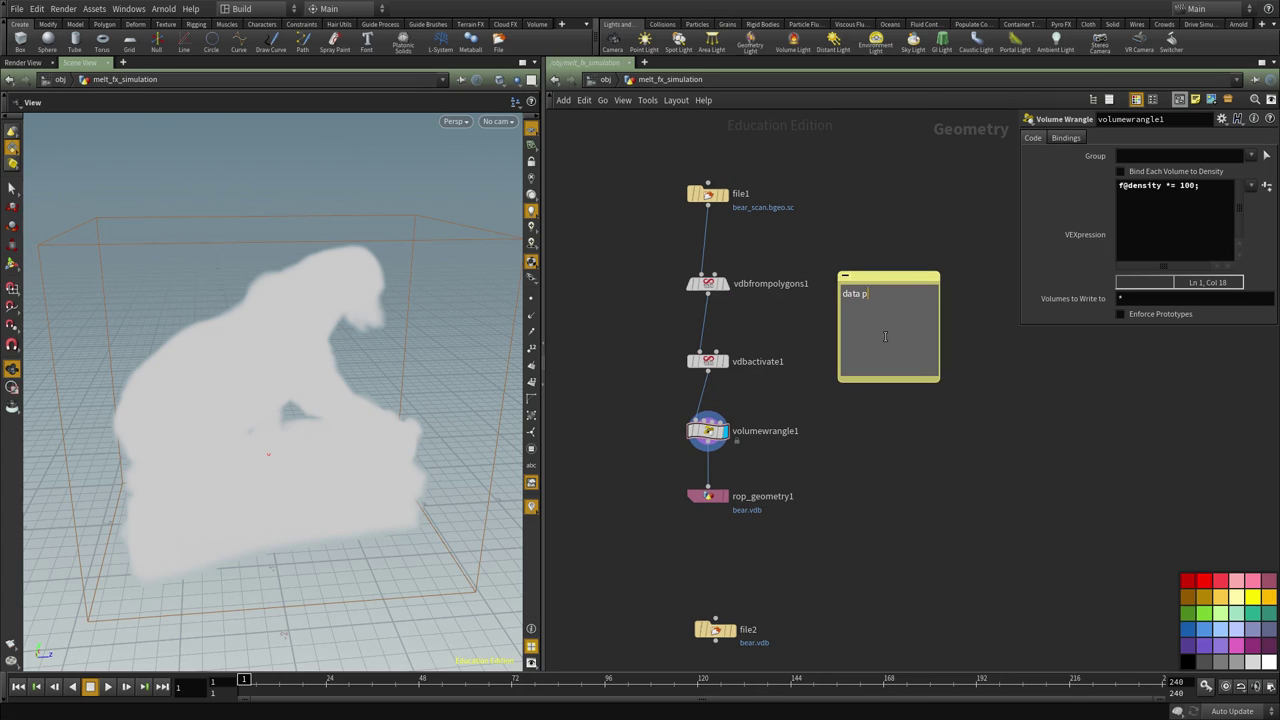
Select file2 and view the cached bear volume from a lower angle
middle_drag(793, 437, 761, 364)
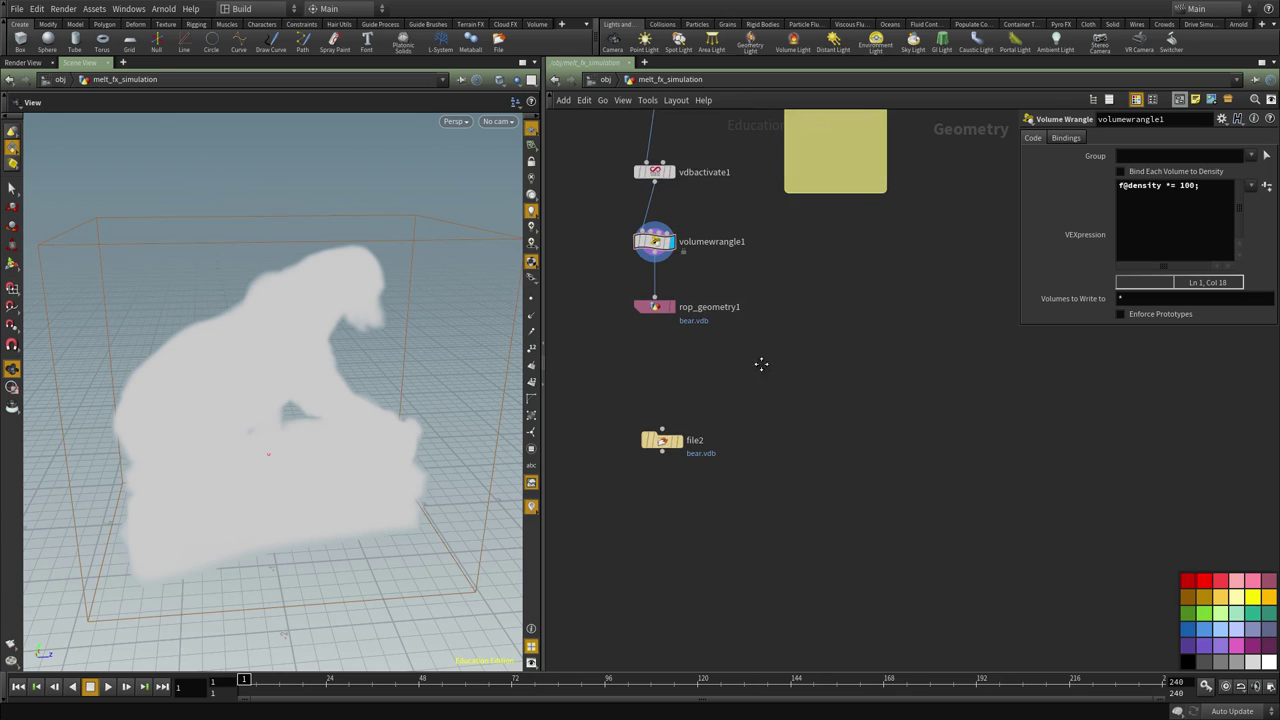
click(662, 440)
middle_drag(766, 489, 787, 416)
drag(376, 318, 281, 405)
middle_drag(762, 408, 754, 427)
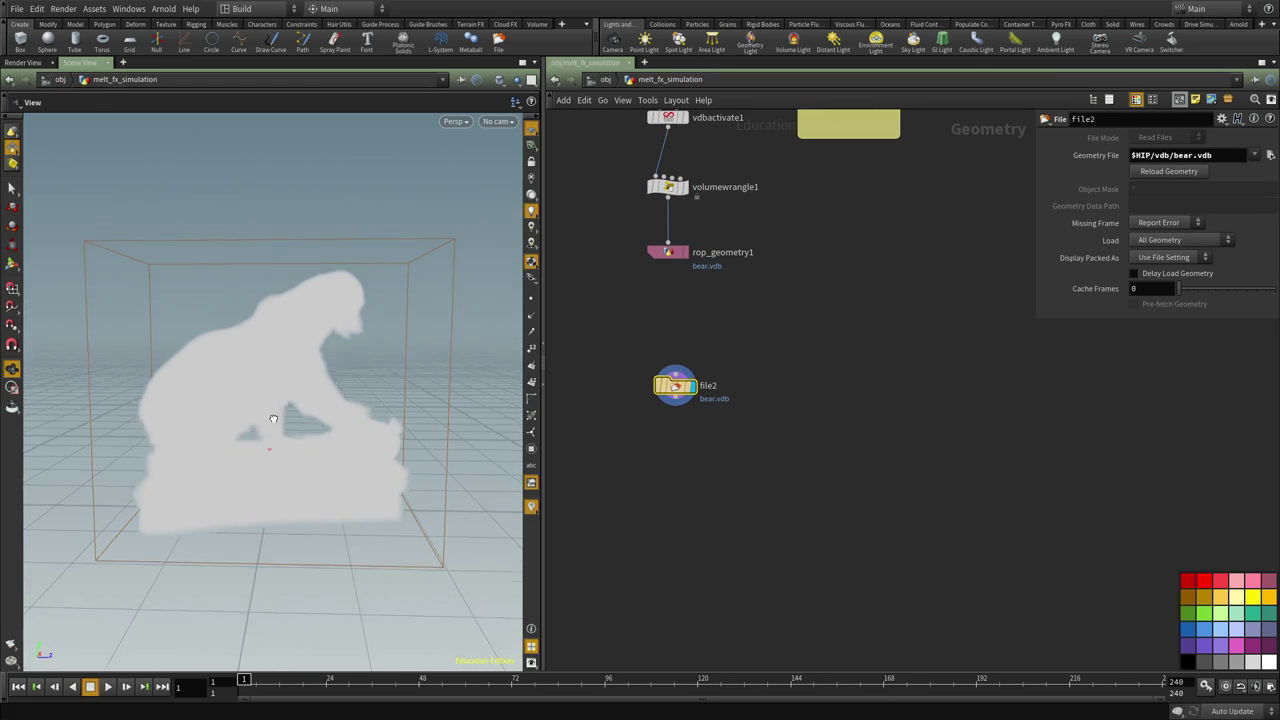
middle_drag(787, 476, 716, 492)
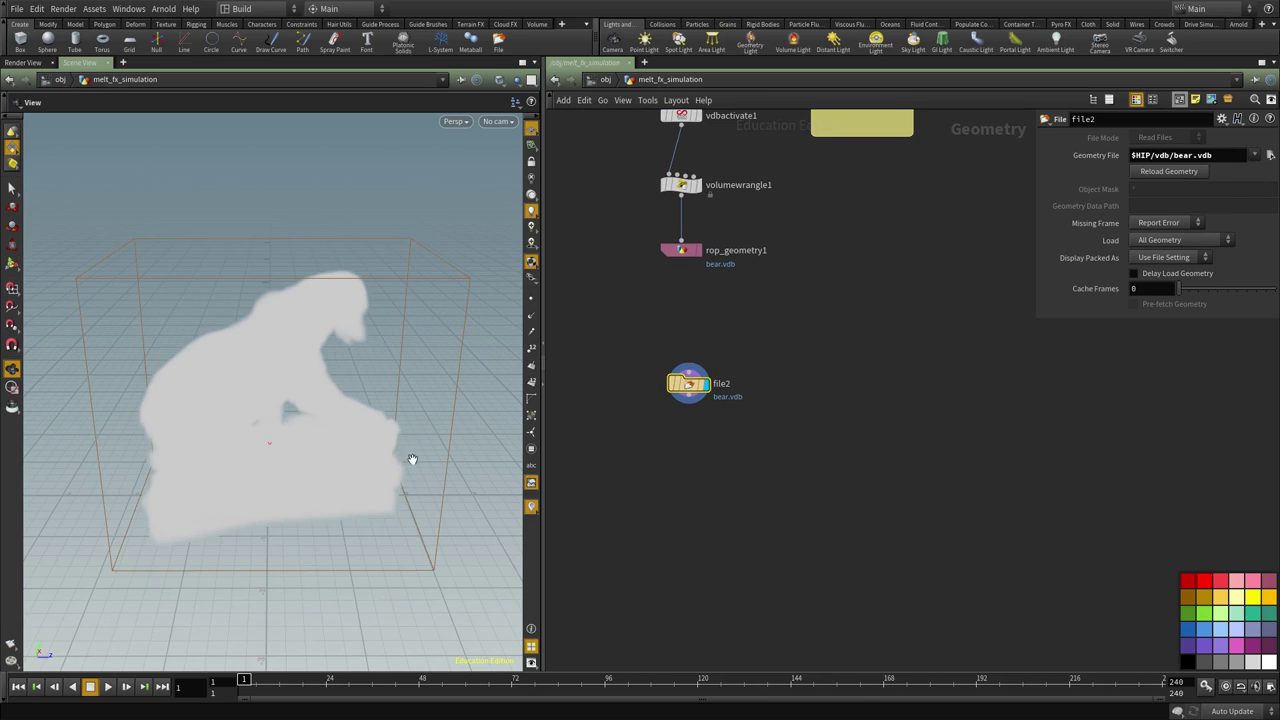
Create a DOP network below file2 and name it SMOKE_SIM
key(Tab)
text(dopnet)
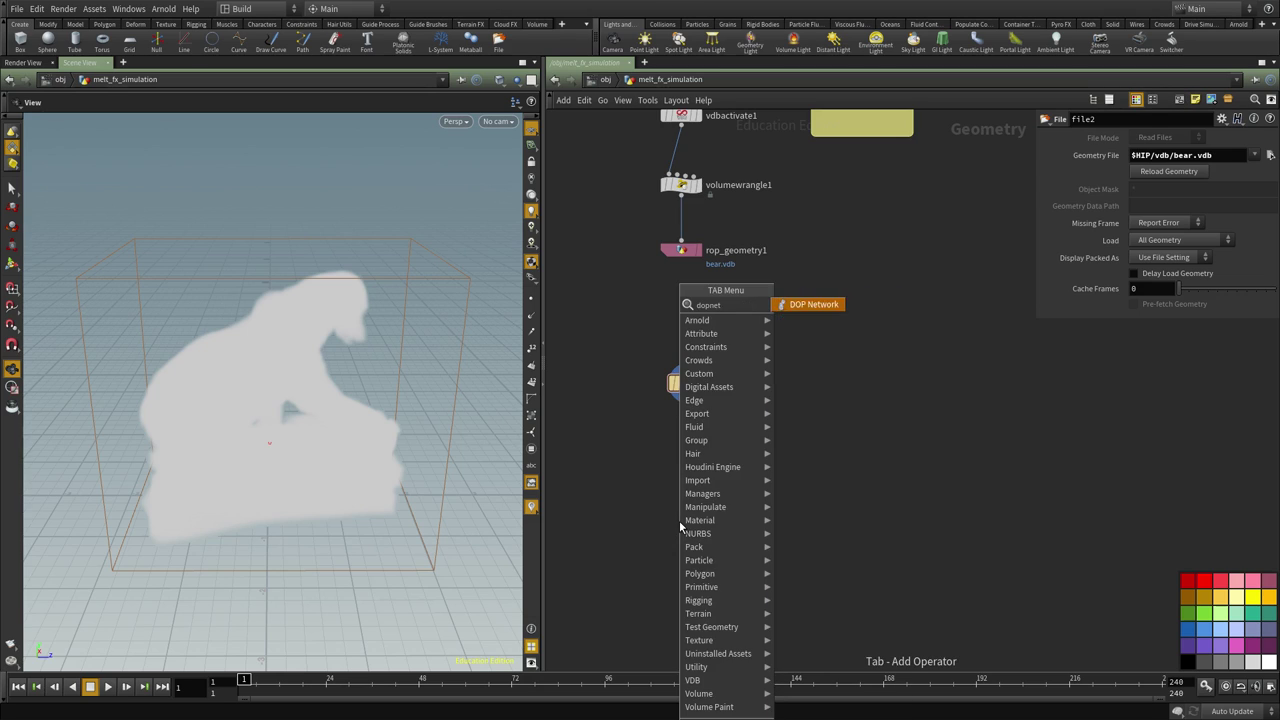
key(Return)
drag(681, 524, 706, 517)
double_click(745, 515)
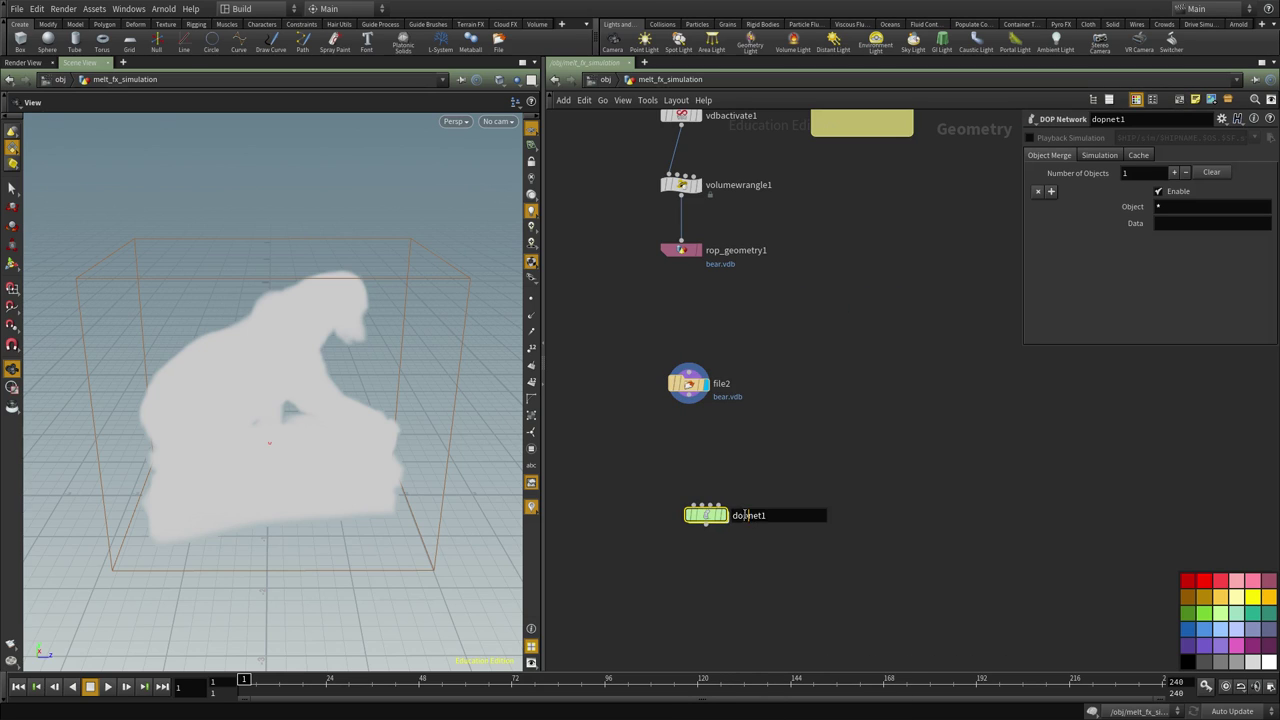
text(SMD)
key(Return)
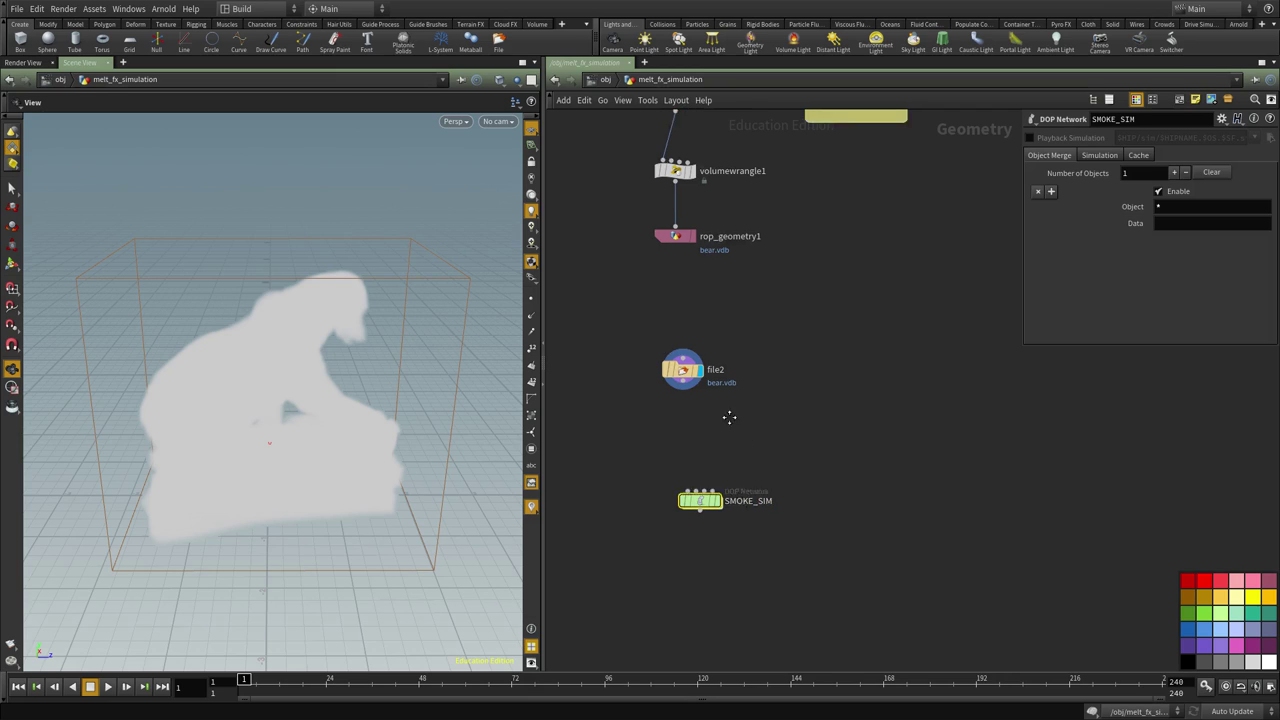
Add a null wired under file2 and name it OUT_VOL_SRC
key(Tab)
text(null)
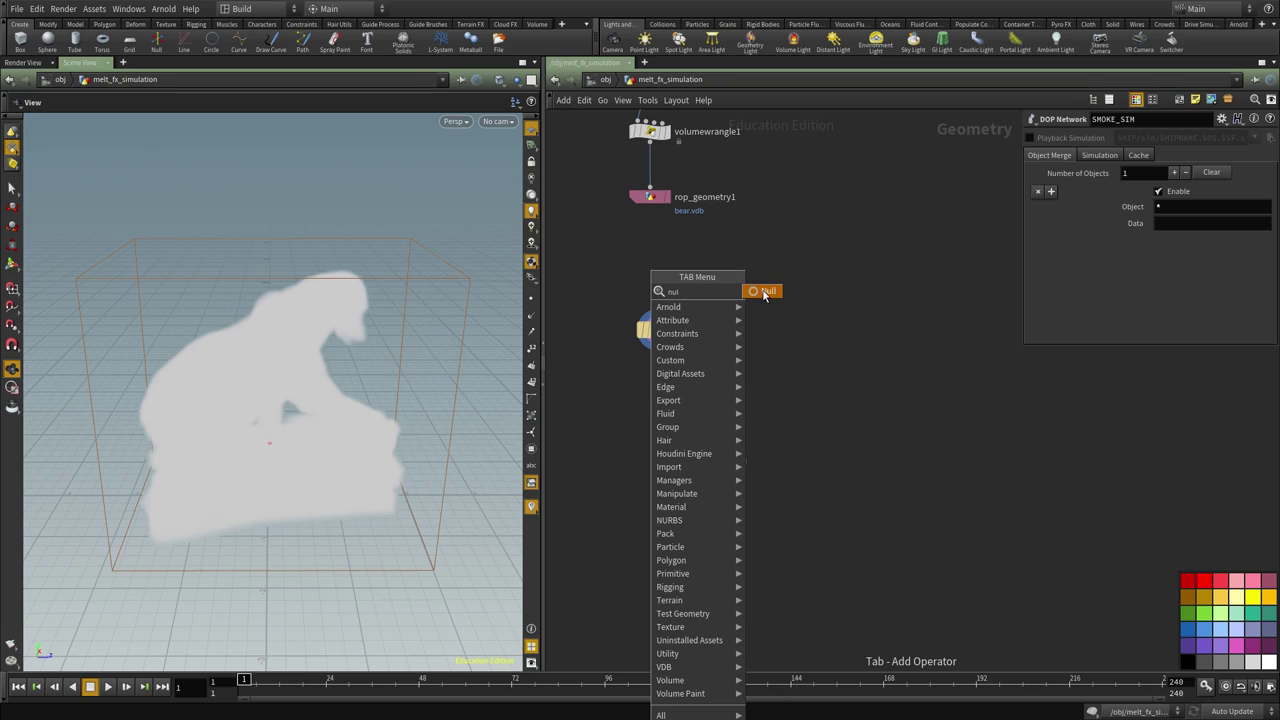
key(Return)
click(640, 368)
drag(638, 369, 657, 378)
click(657, 349)
click(657, 367)
double_click(687, 379)
text(OUT_VOL_SRC)
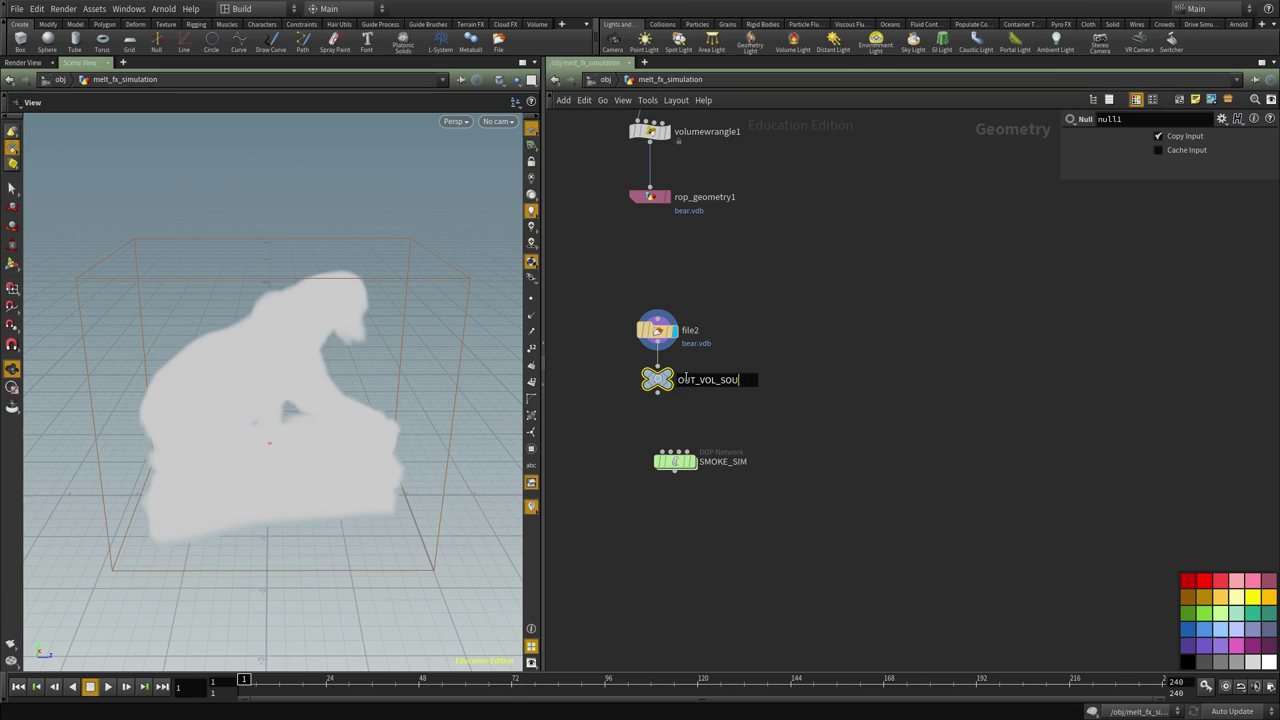
key(Return)
Space out SMOKE_SIM and OUT_VOL_SRC below file2 in the network
middle_drag(773, 414, 790, 341)
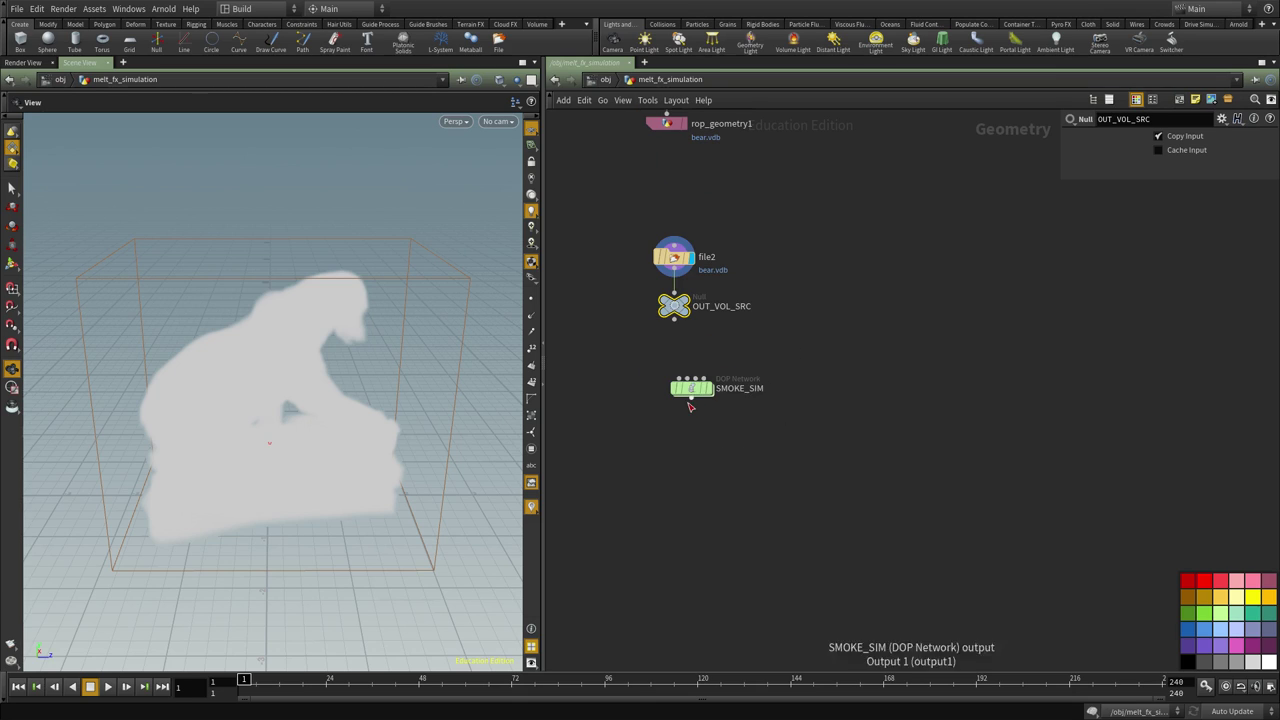
drag(686, 400, 689, 490)
drag(668, 307, 675, 355)
scroll(716, 323, up, 2)
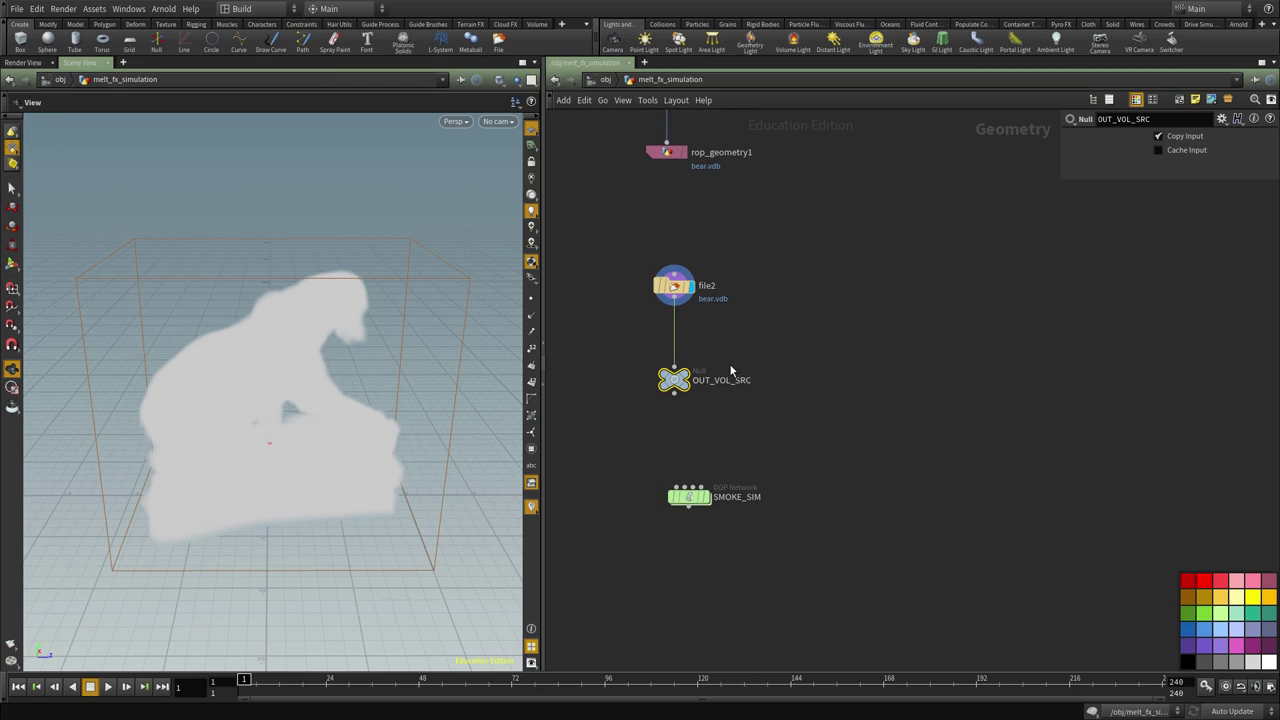
click(783, 343)
key(Tab)
text(fluid)
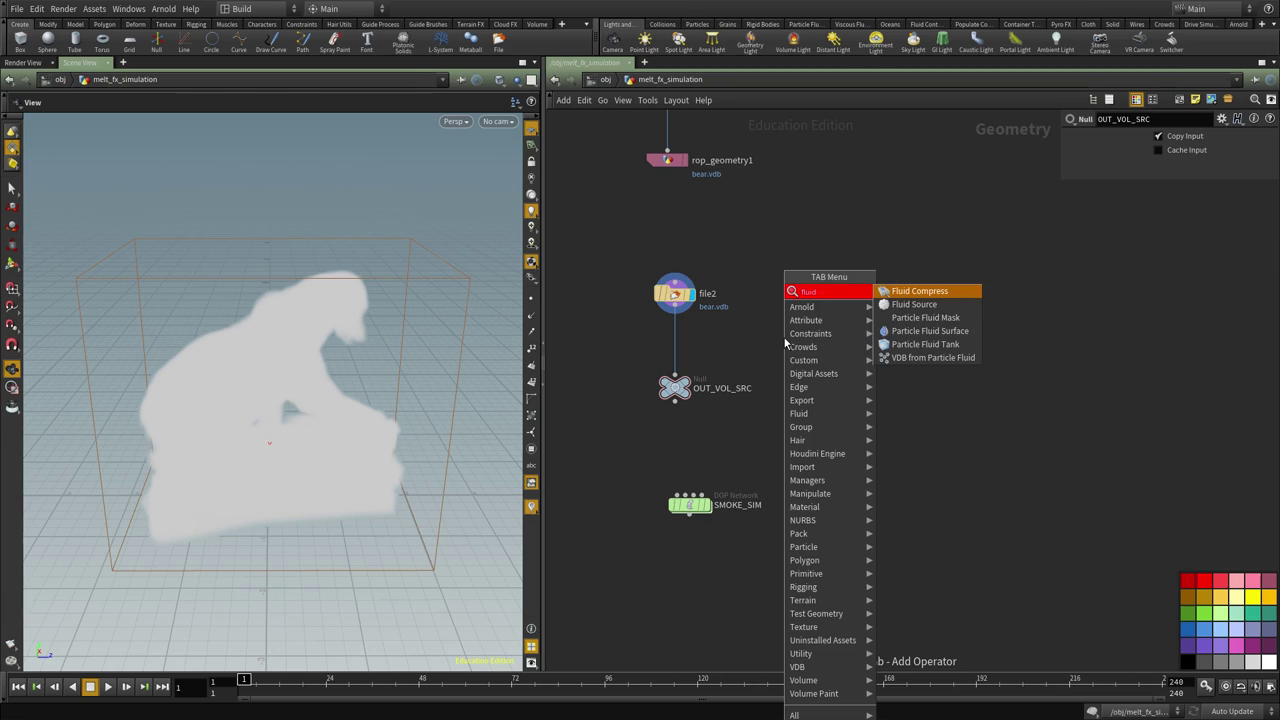
key(Down)
key(Return)
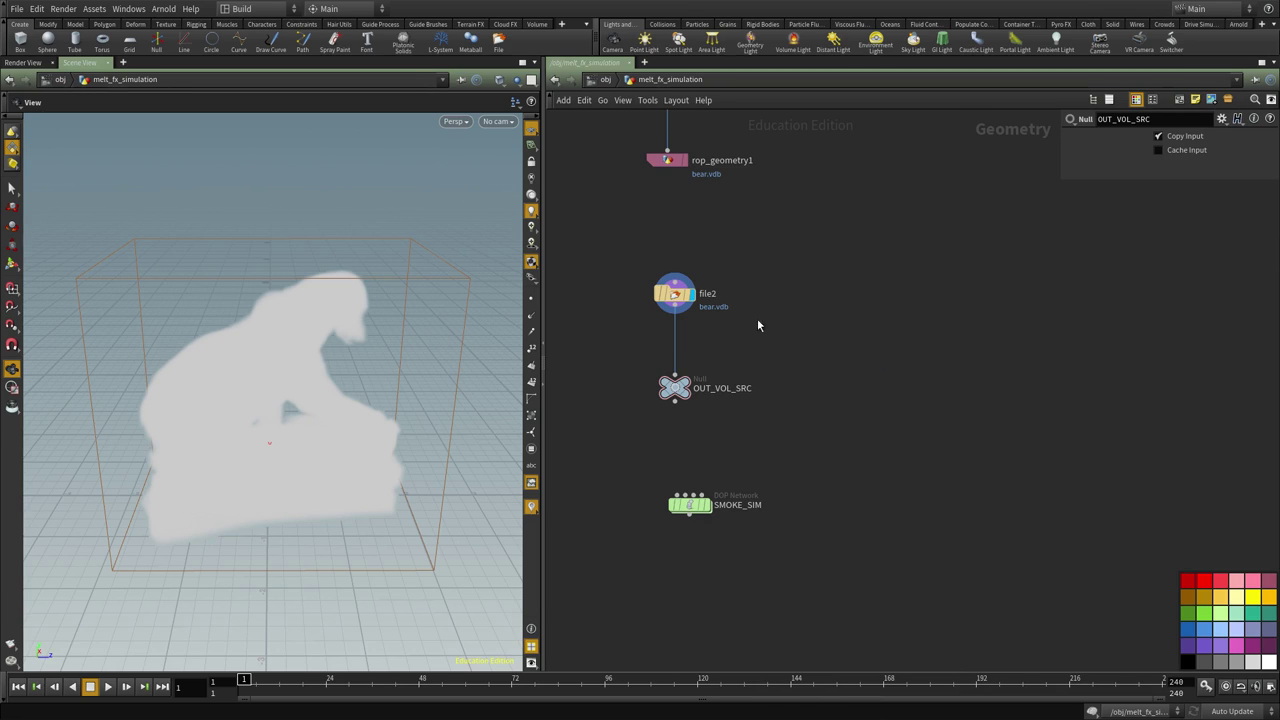
click(785, 328)
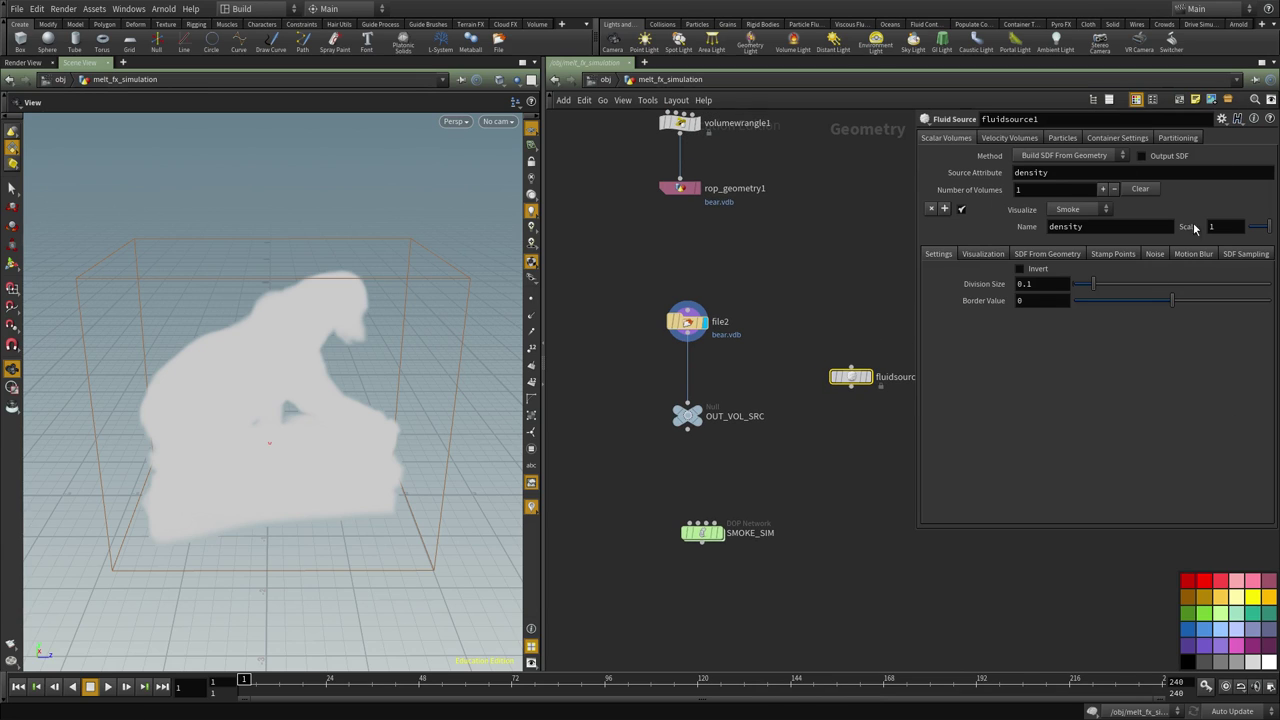
middle_click(659, 314)
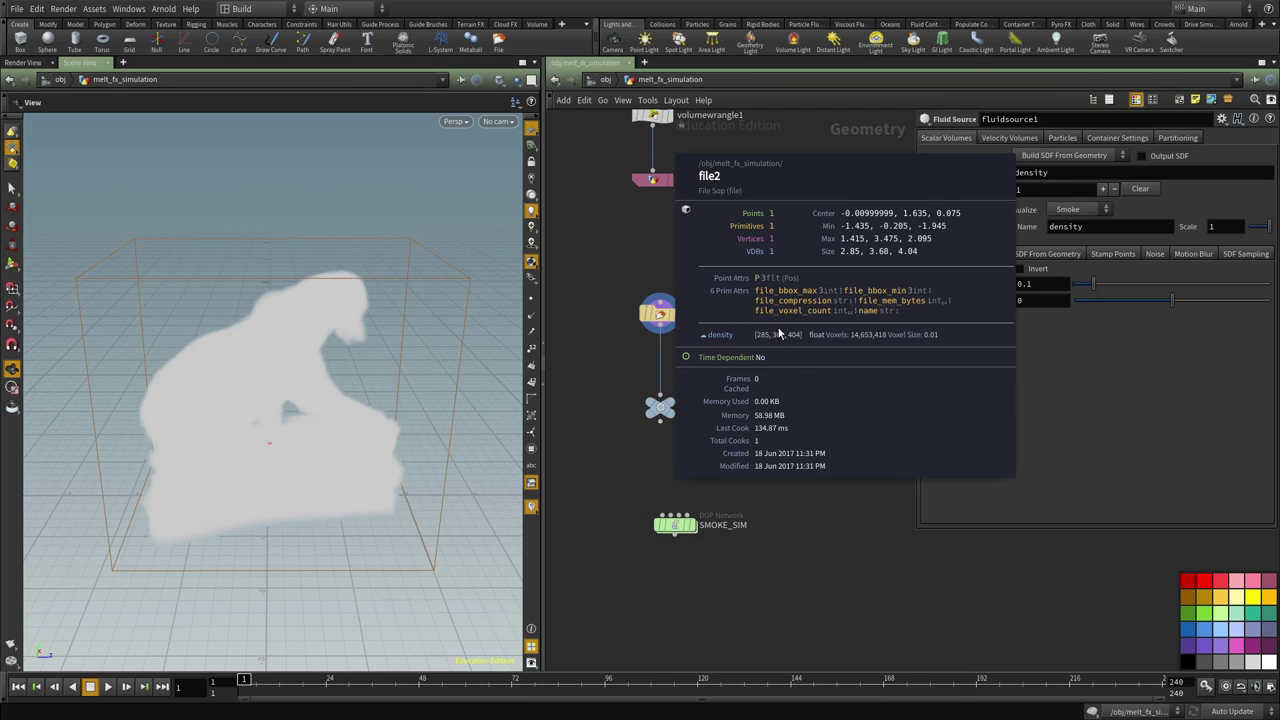
middle_drag(872, 461, 846, 461)
key(Delete)
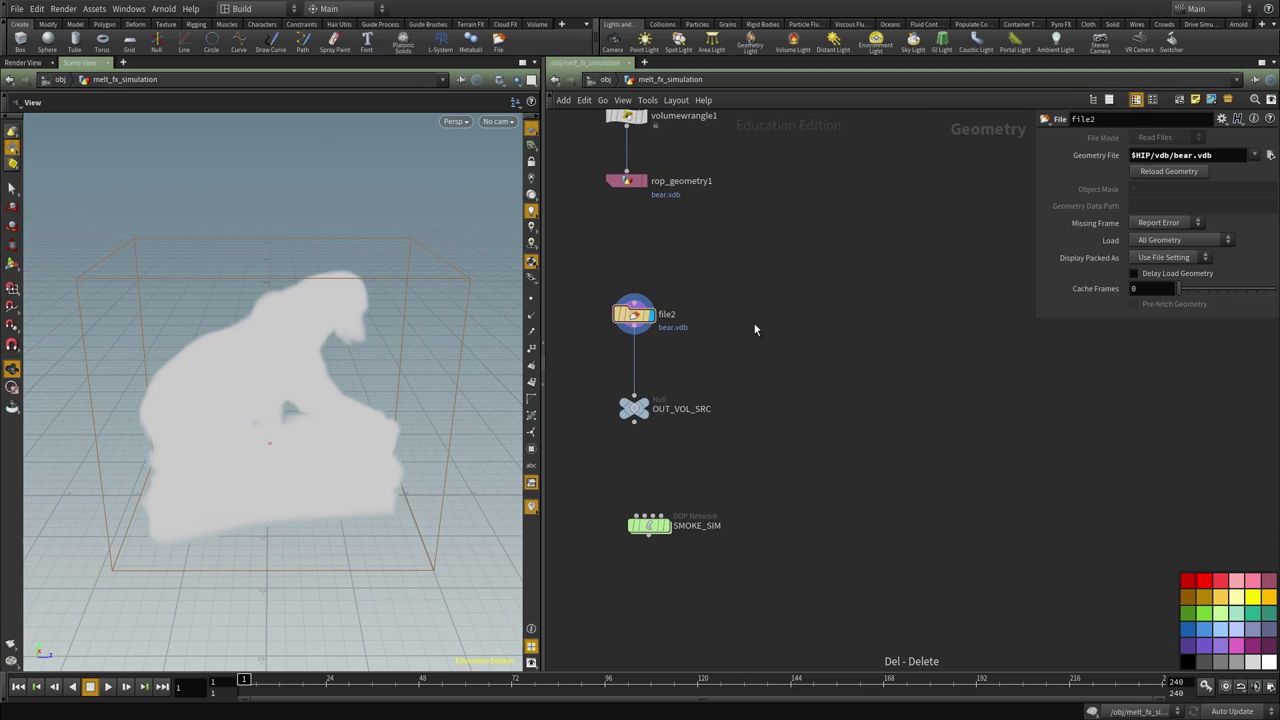
middle_drag(800, 406, 794, 351)
click(642, 478)
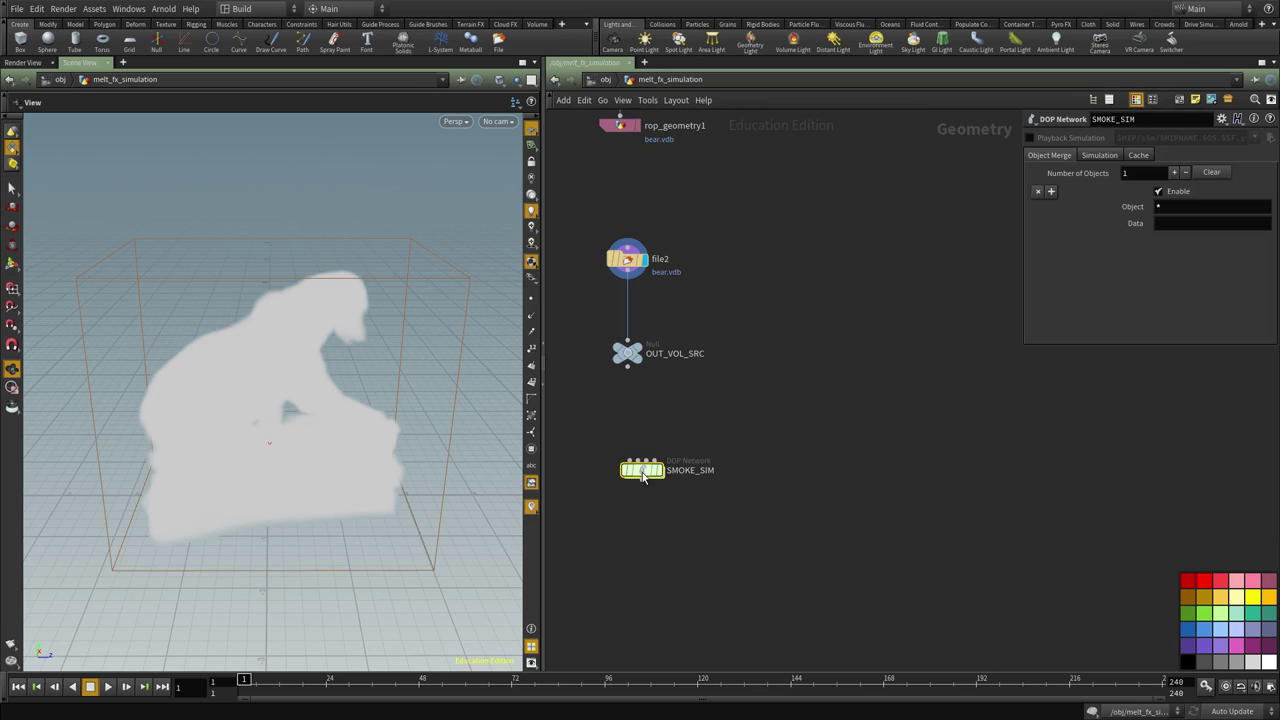
middle_drag(763, 472, 771, 440)
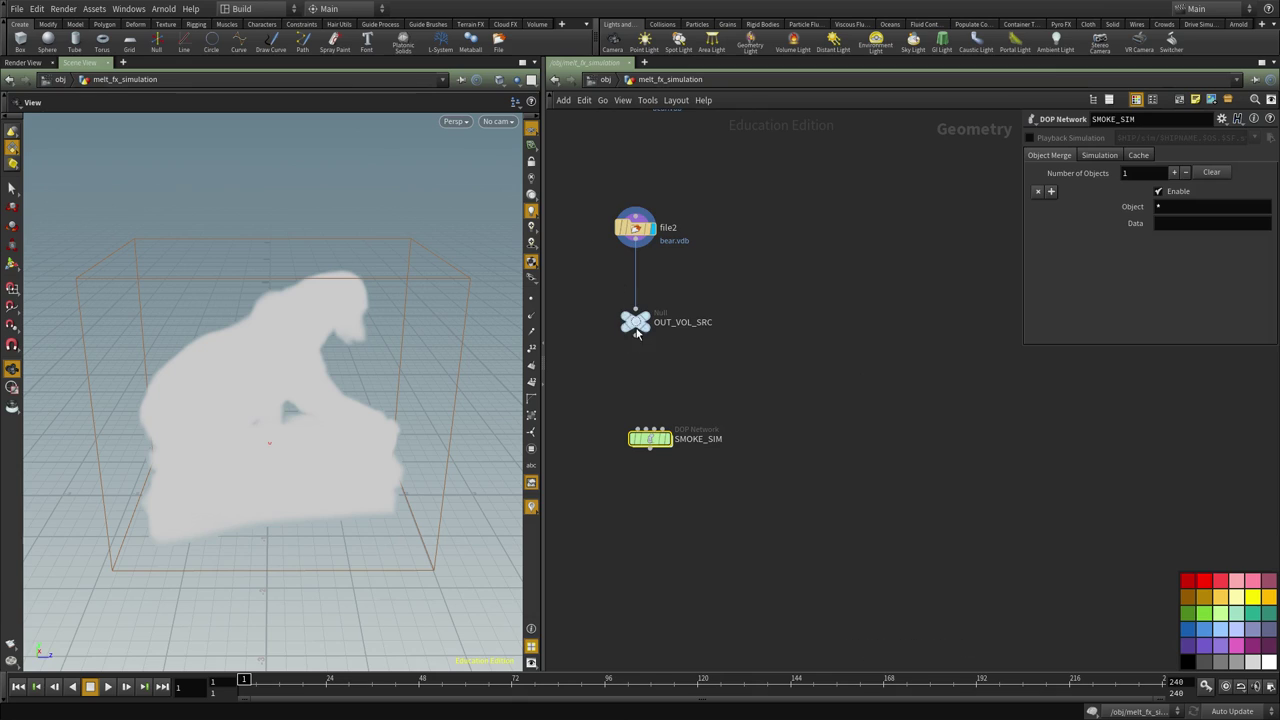
Inside SMOKE_SIM, delete the default output node and add a smokesolver1 Smoke Solver node
double_click(650, 445)
key(Delete)
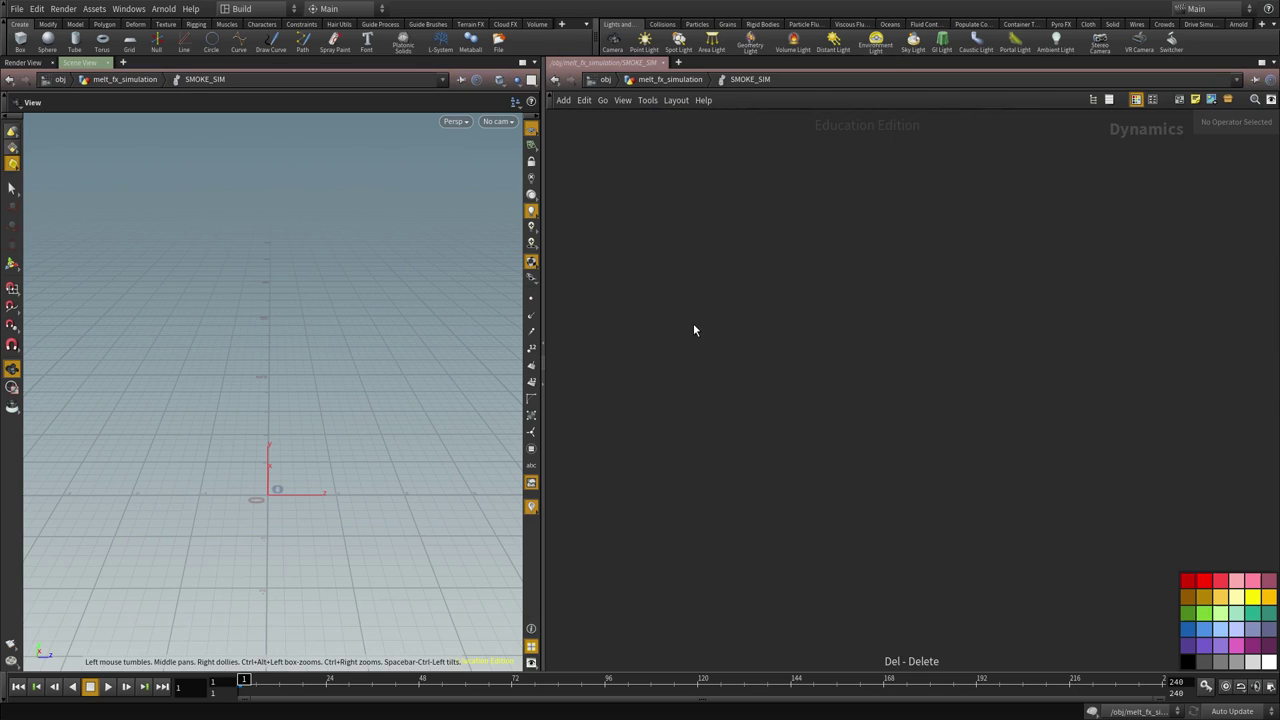
key(Tab)
text(smo)
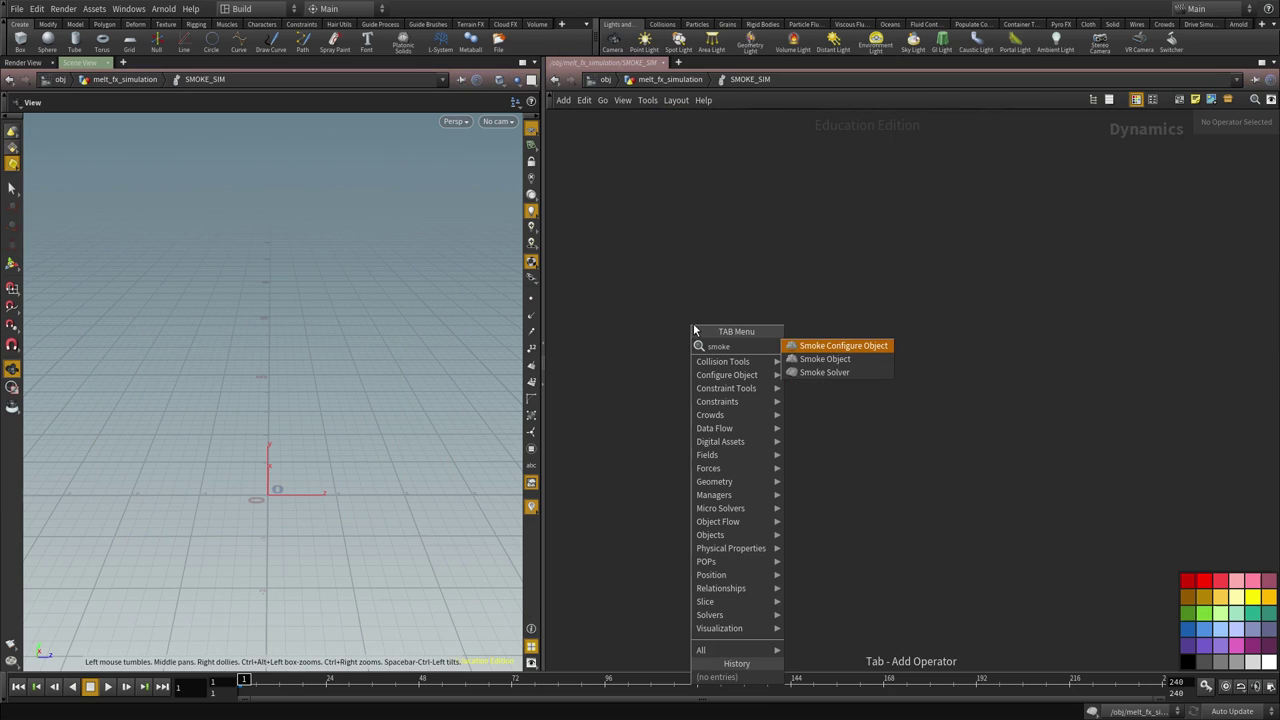
key(Down)
key(Down)
key(Return)
click(693, 323)
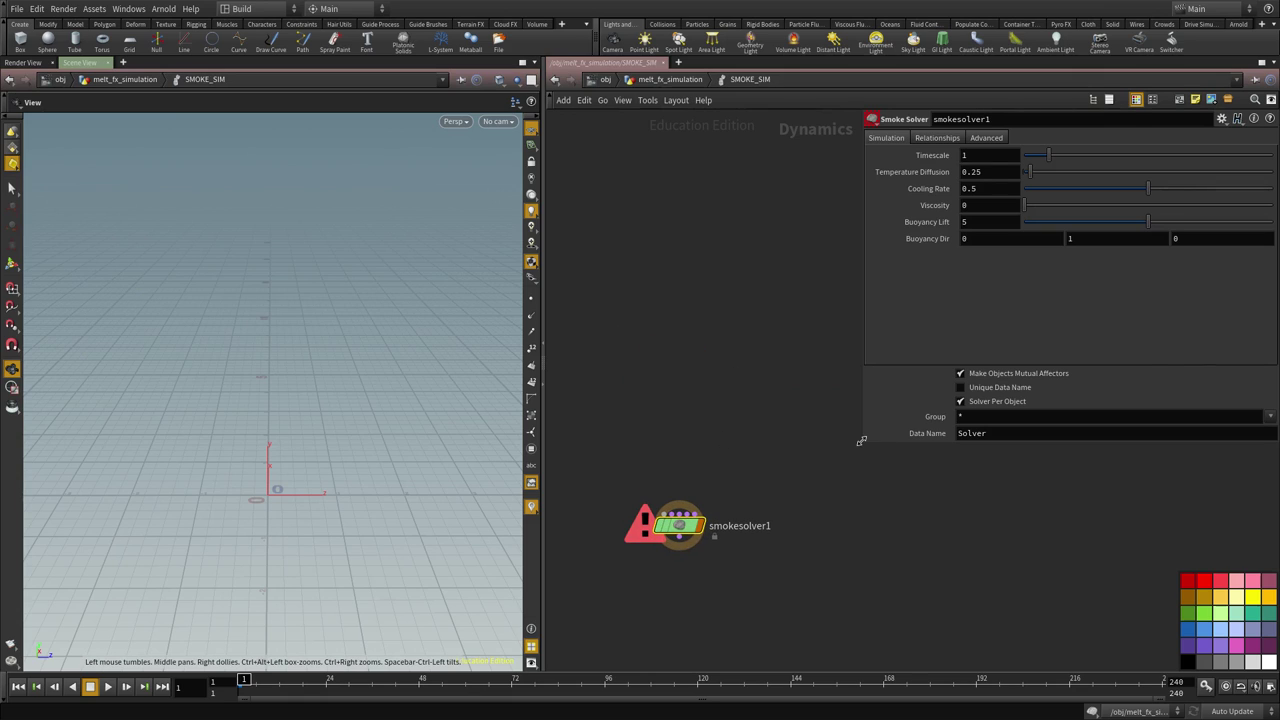
drag(858, 443, 1043, 443)
Add smokeobject1 above the solver and sourcevolume1 beside it
key(Tab)
text(smoke obj)
key(Return)
click(698, 403)
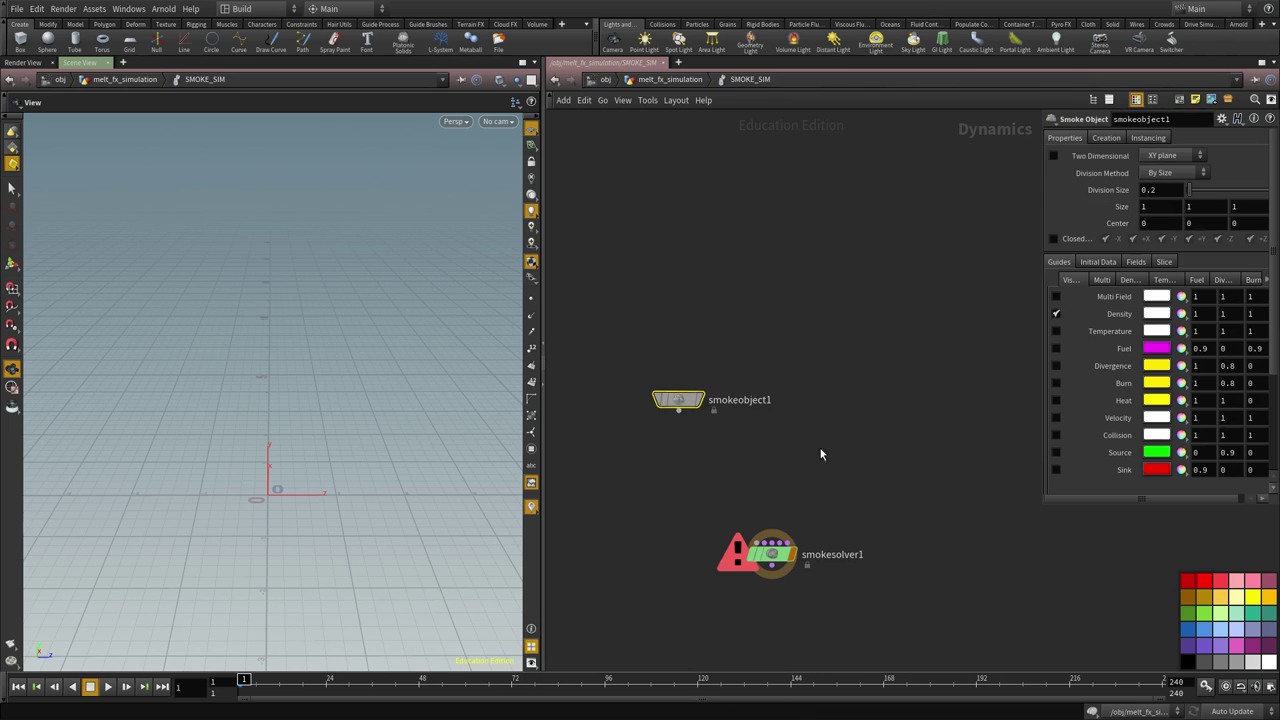
key(Tab)
text(volume sou)
key(Return)
click(852, 395)
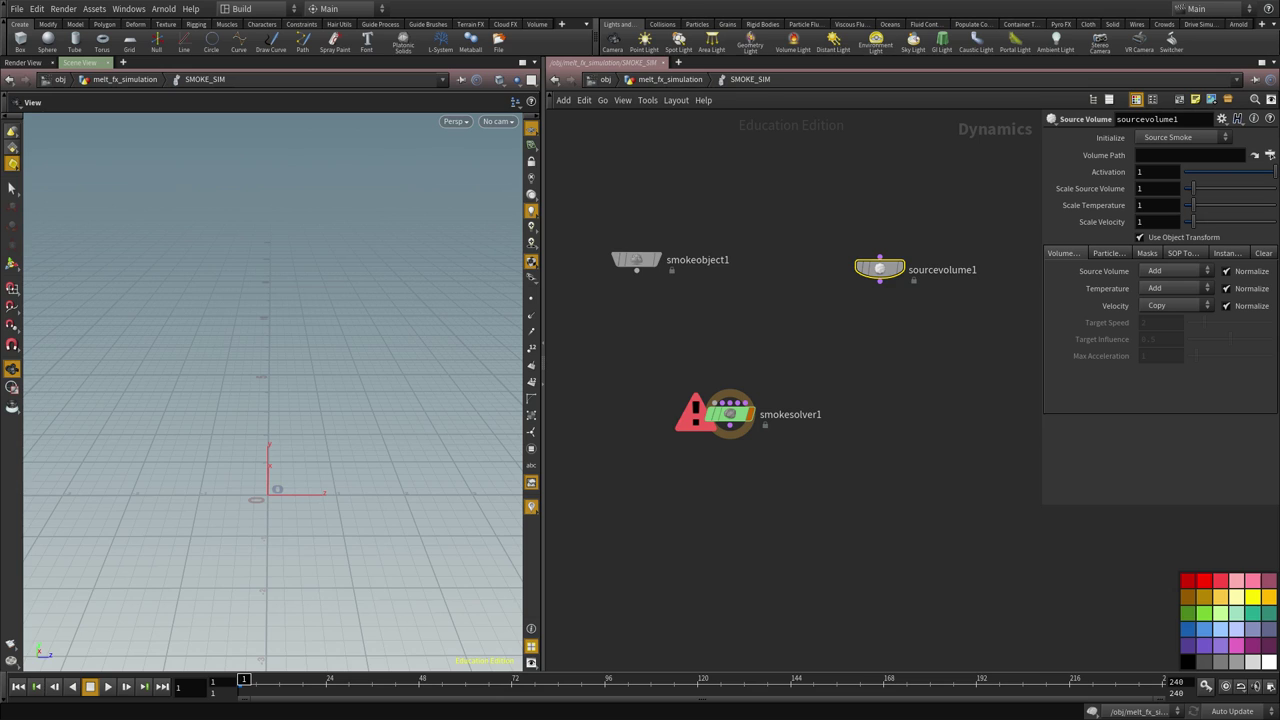
Place gravity1 and groundplane1 nodes in the network, nudging gravity1 slightly right
key(Tab)
text(grav)
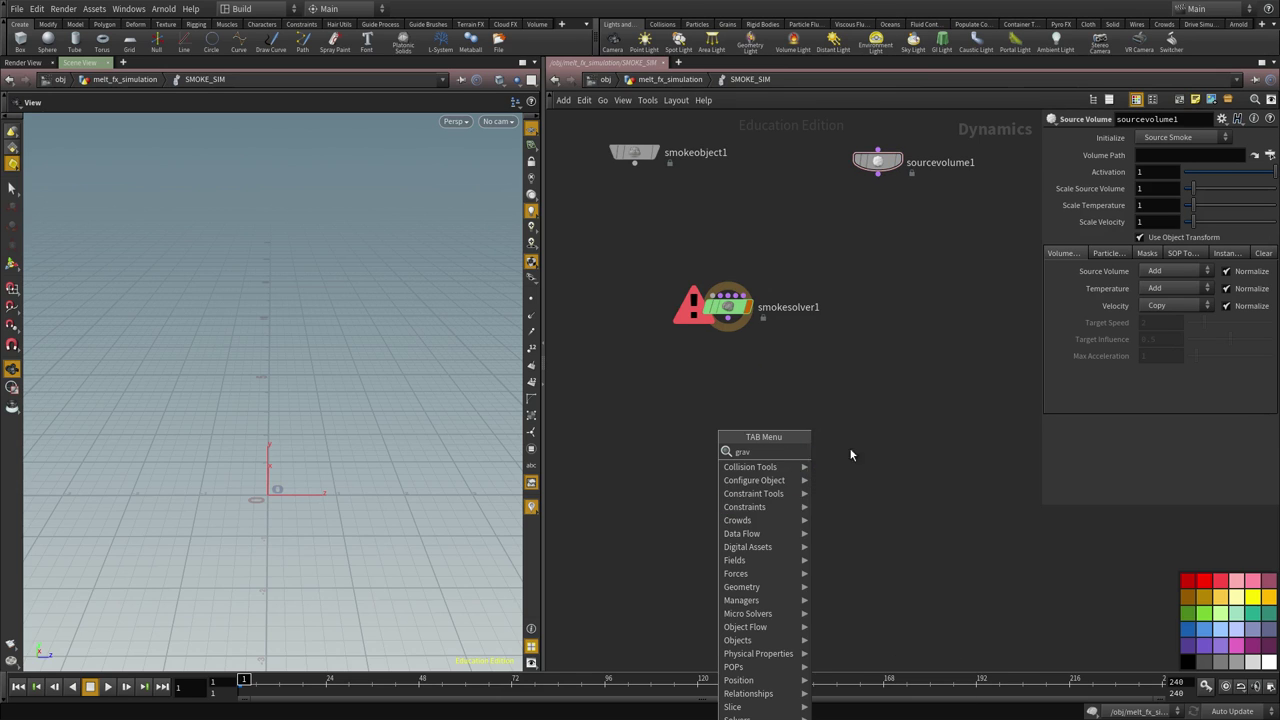
key(Return)
click(709, 520)
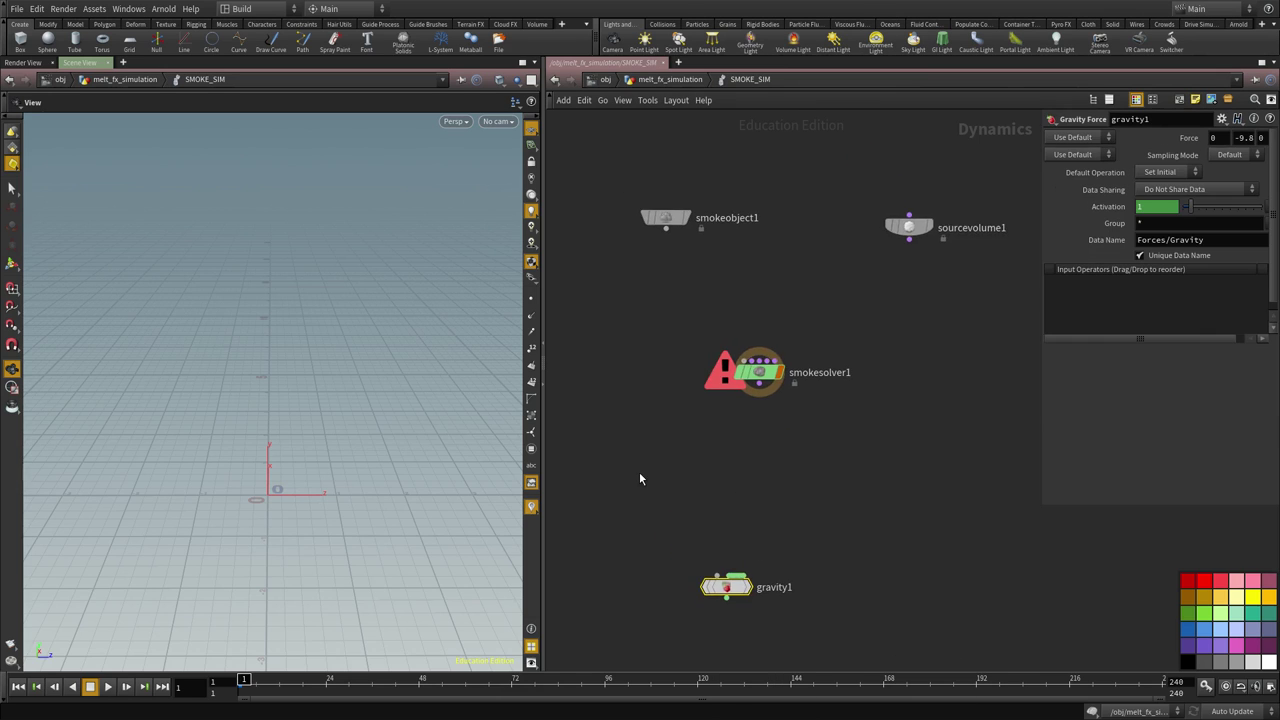
key(Tab)
text(gr)
click(773, 451)
click(606, 443)
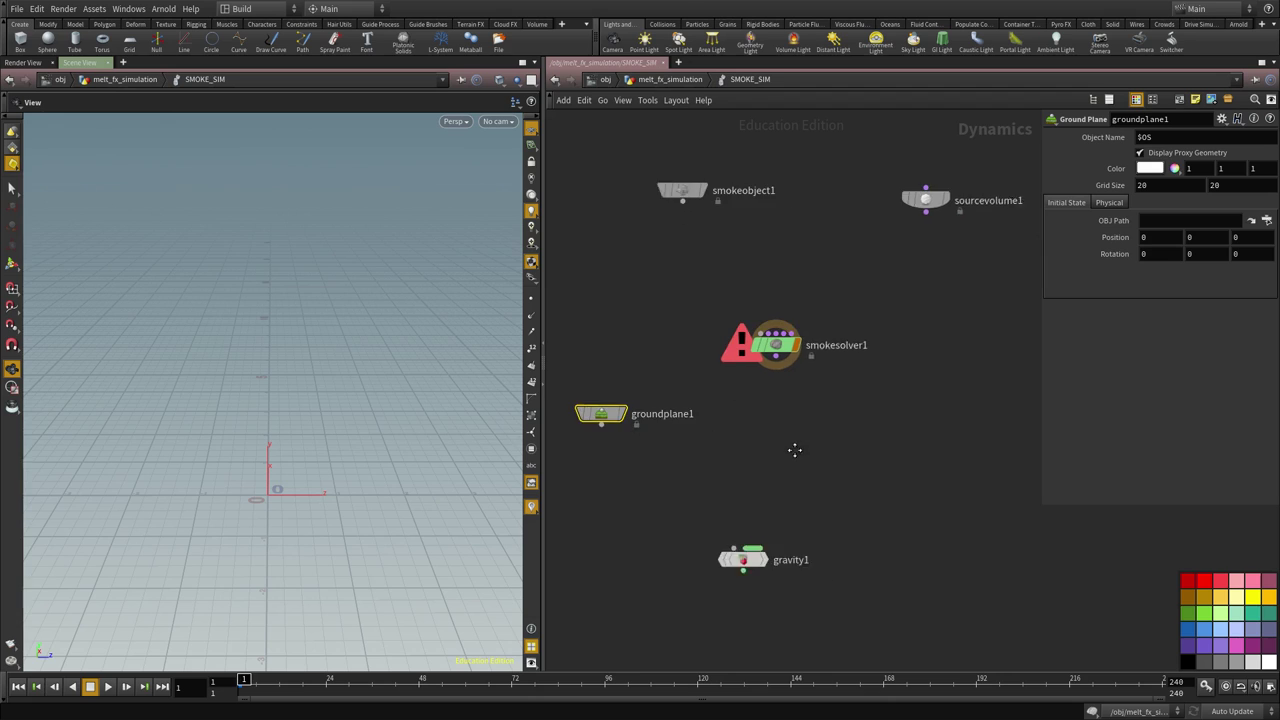
drag(706, 529, 740, 522)
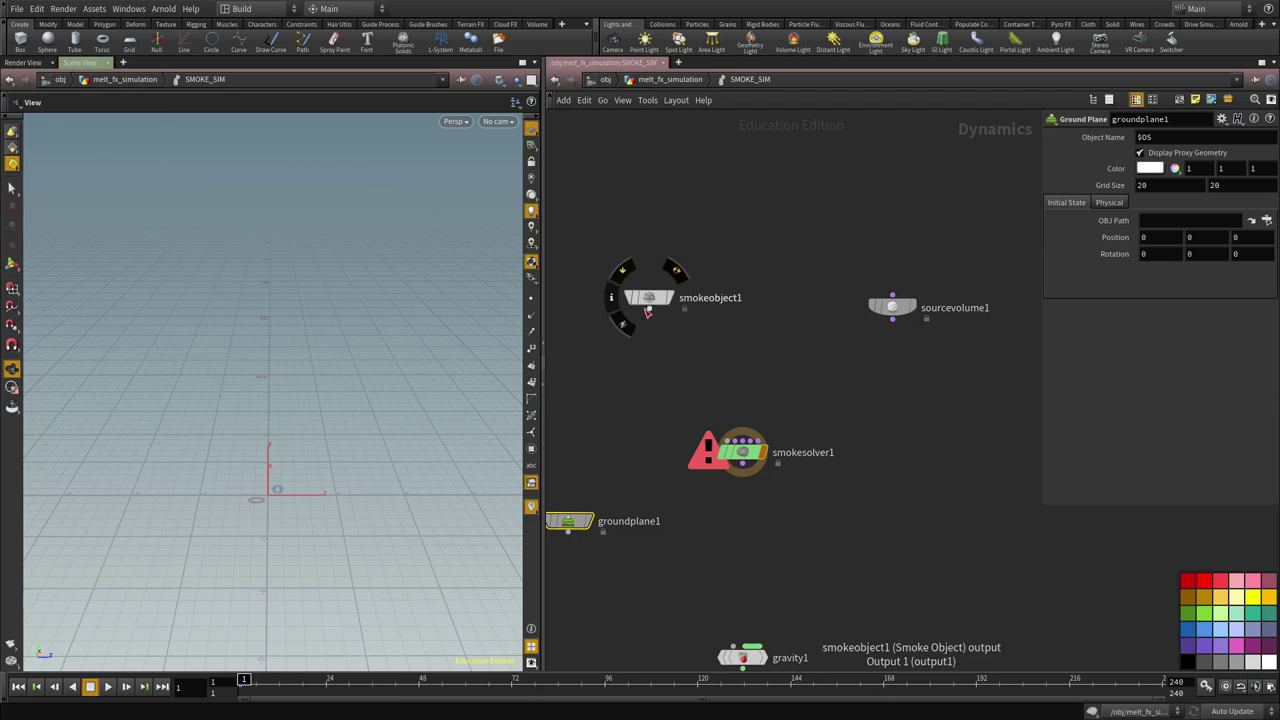
Wire smokeobject1 and sourcevolume1 into smokesolver1's inputs
click(649, 308)
click(690, 440)
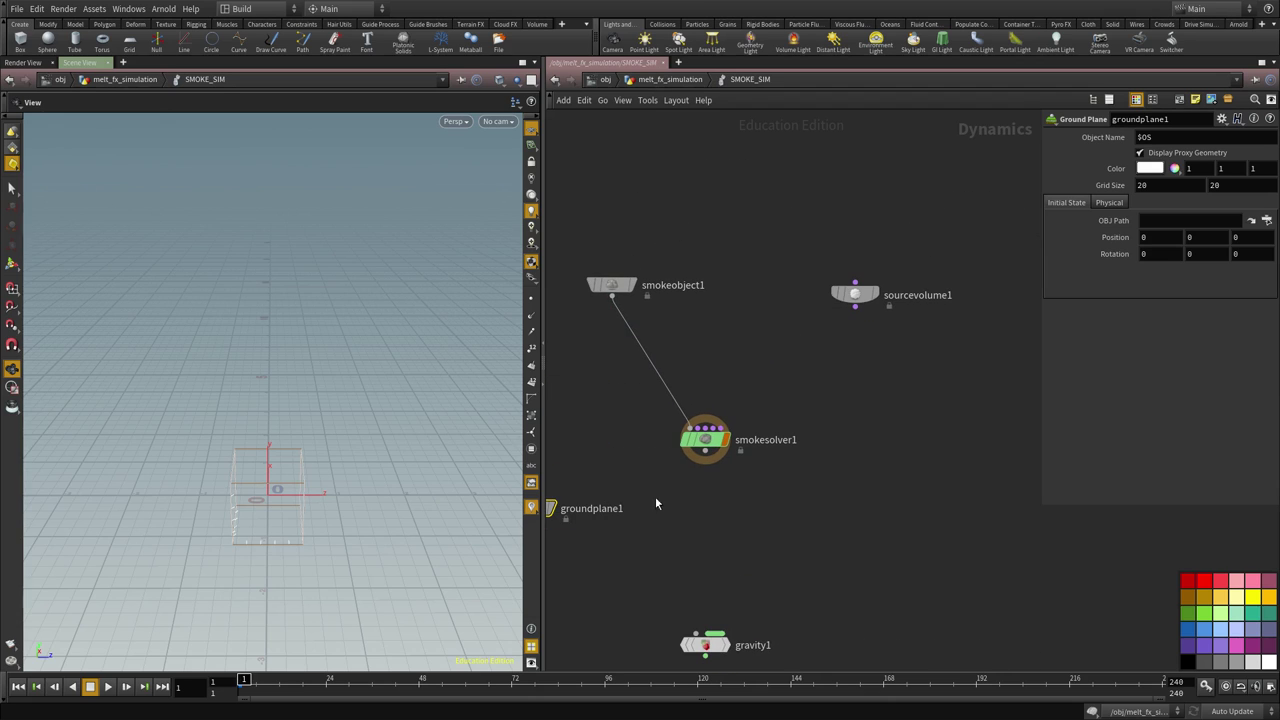
click(855, 308)
click(737, 427)
click(845, 292)
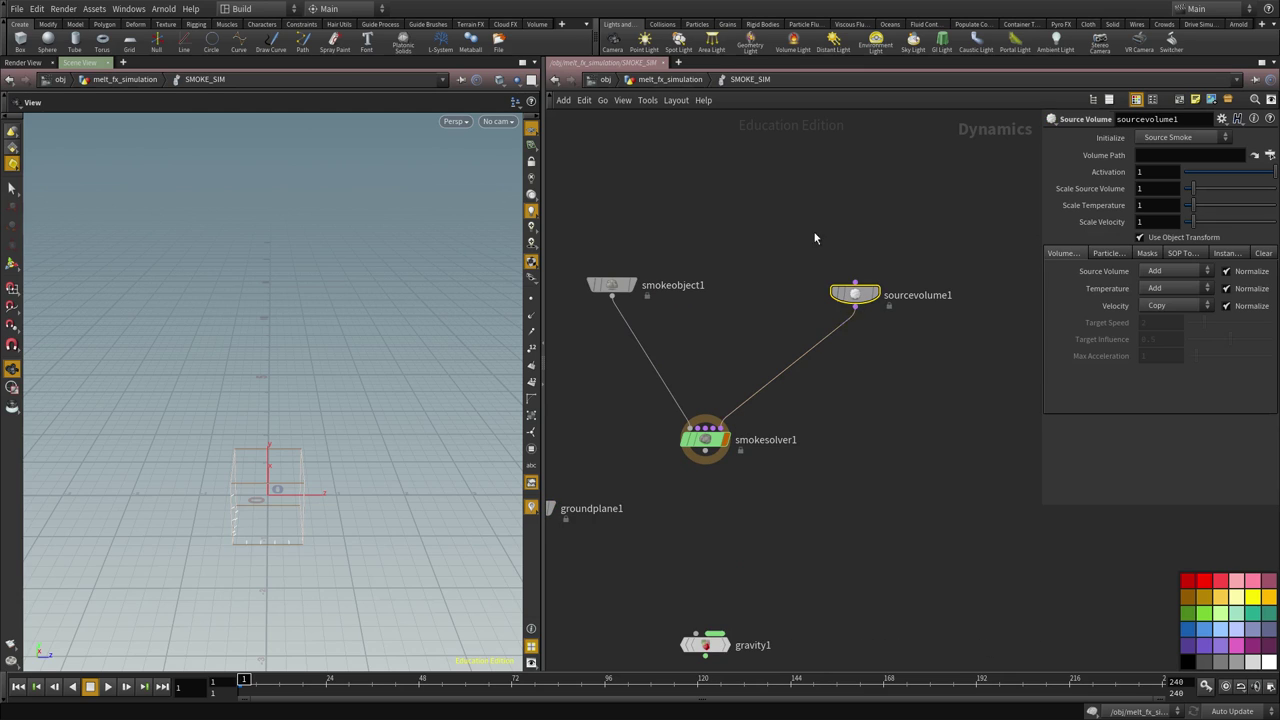
middle_drag(706, 477, 737, 392)
Add a merge1 node and wire groundplane1 and smokesolver1 into it
key(Tab)
text(mer)
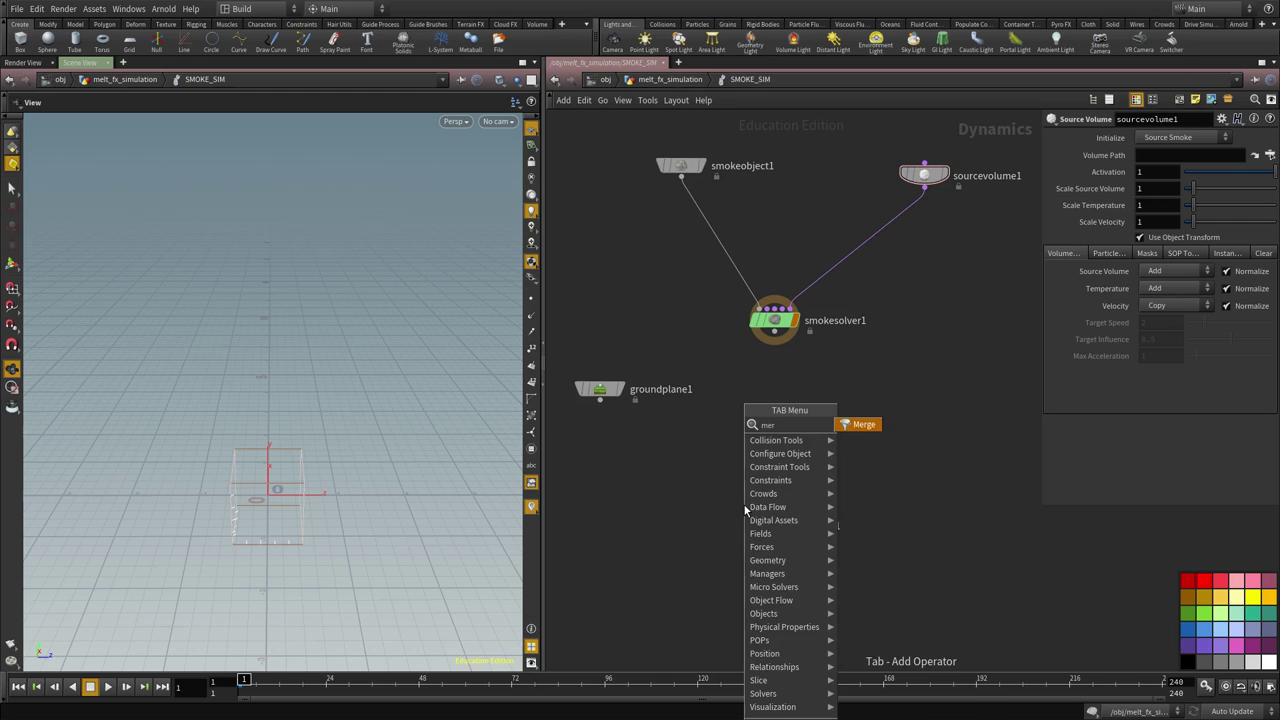
key(Return)
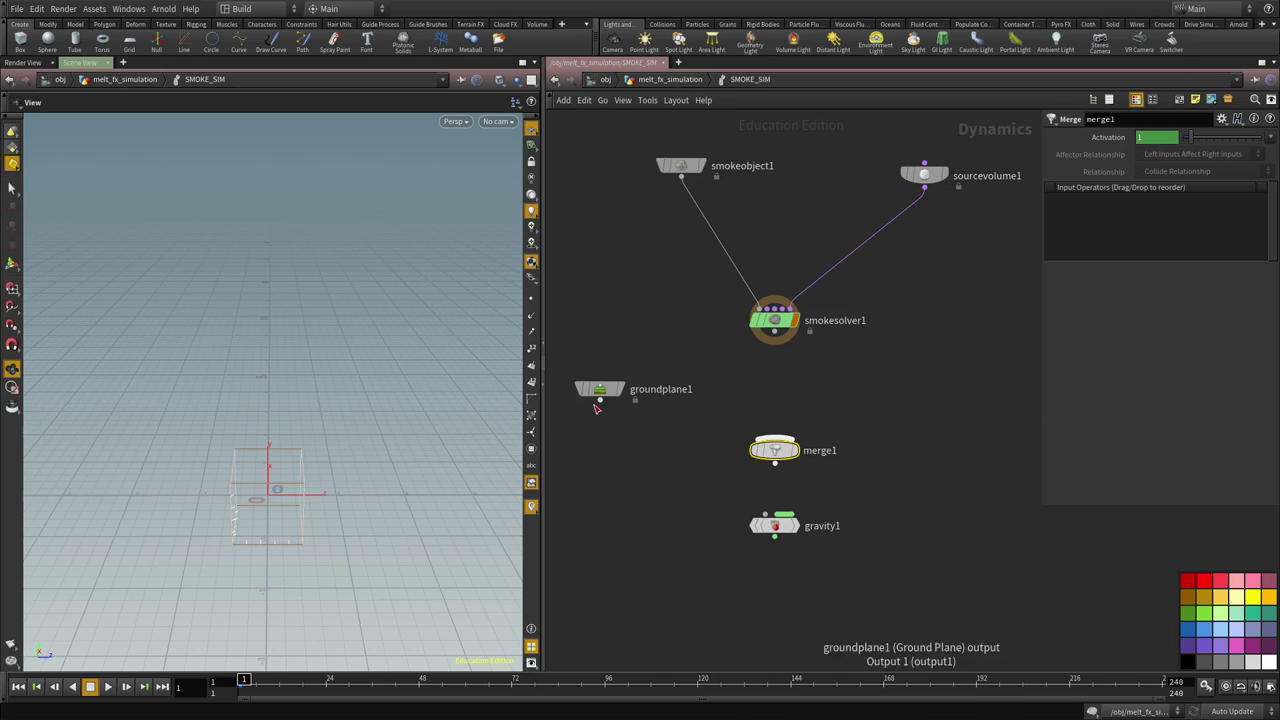
click(599, 399)
click(775, 437)
click(775, 333)
click(775, 437)
Connect merge1 into gravity1 and move gravity1 below the merge
middle_drag(833, 418, 844, 378)
middle_drag(802, 430, 760, 383)
click(760, 383)
click(762, 442)
drag(768, 456, 781, 530)
middle_drag(781, 530, 791, 592)
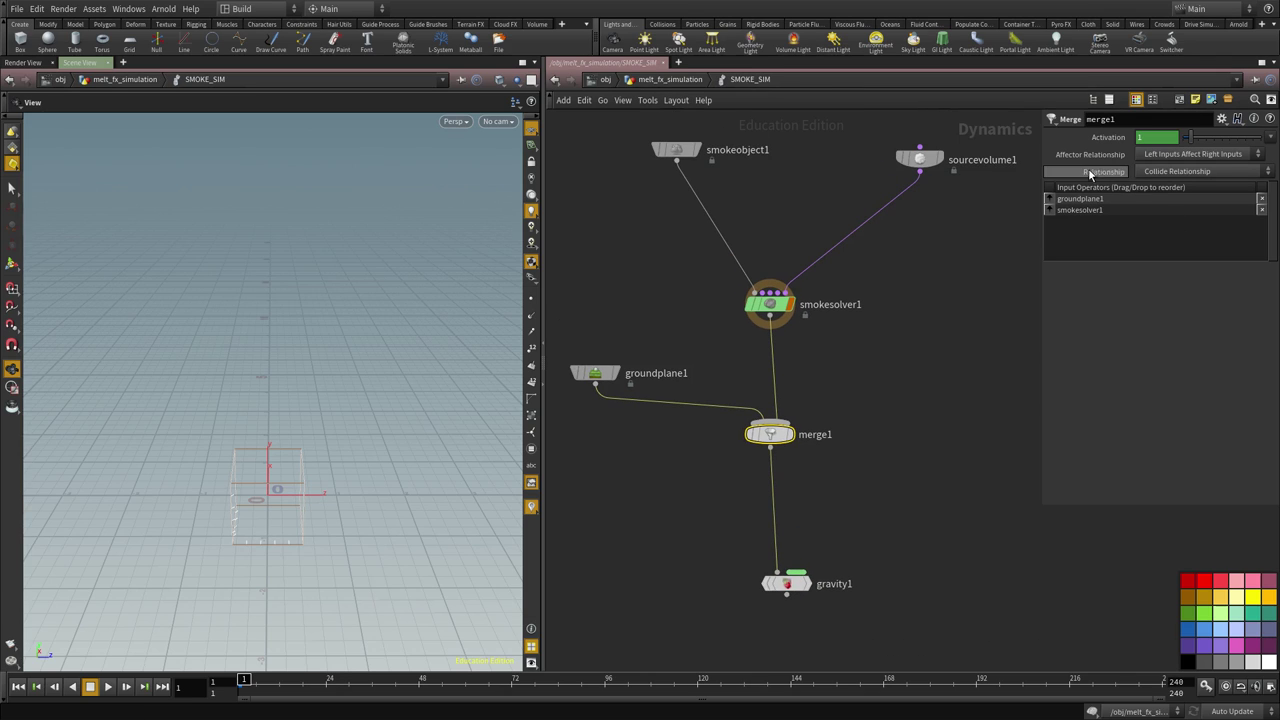
Review the groundplane1 and merge1 parameters and select smokeobject1
middle_drag(820, 314, 826, 331)
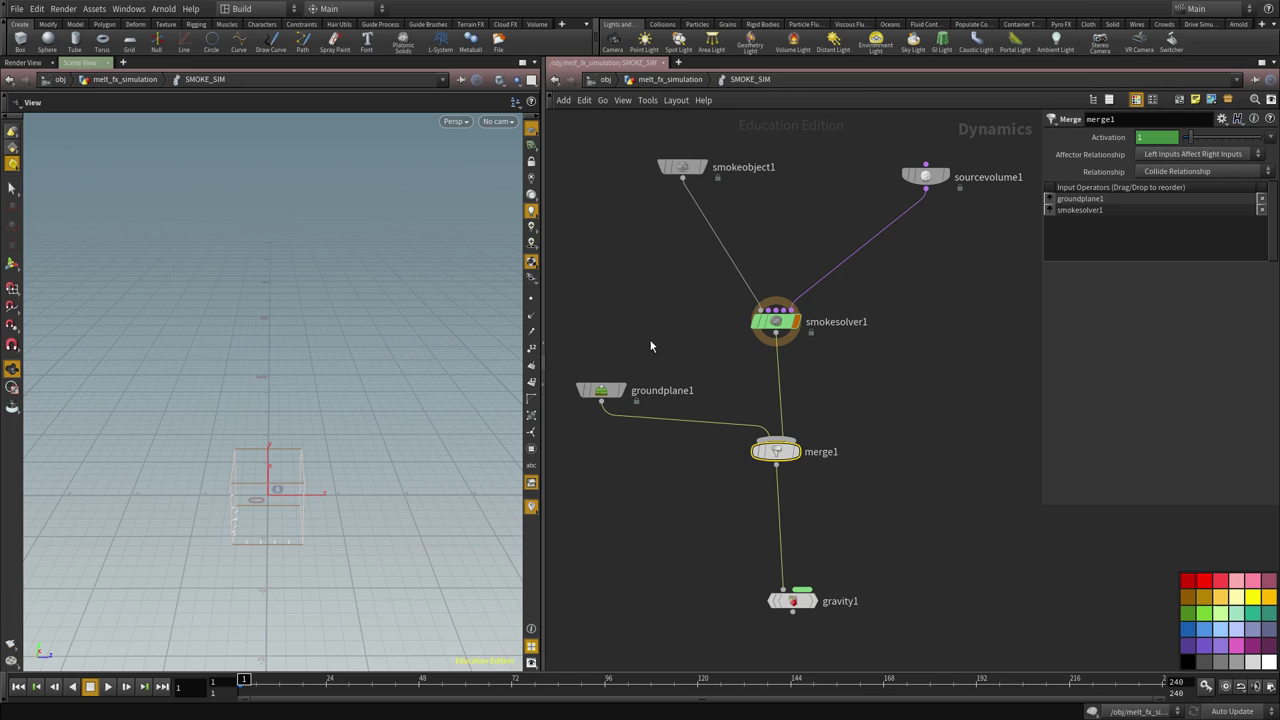
key(Up)
drag(832, 412, 728, 468)
middle_drag(851, 492, 851, 566)
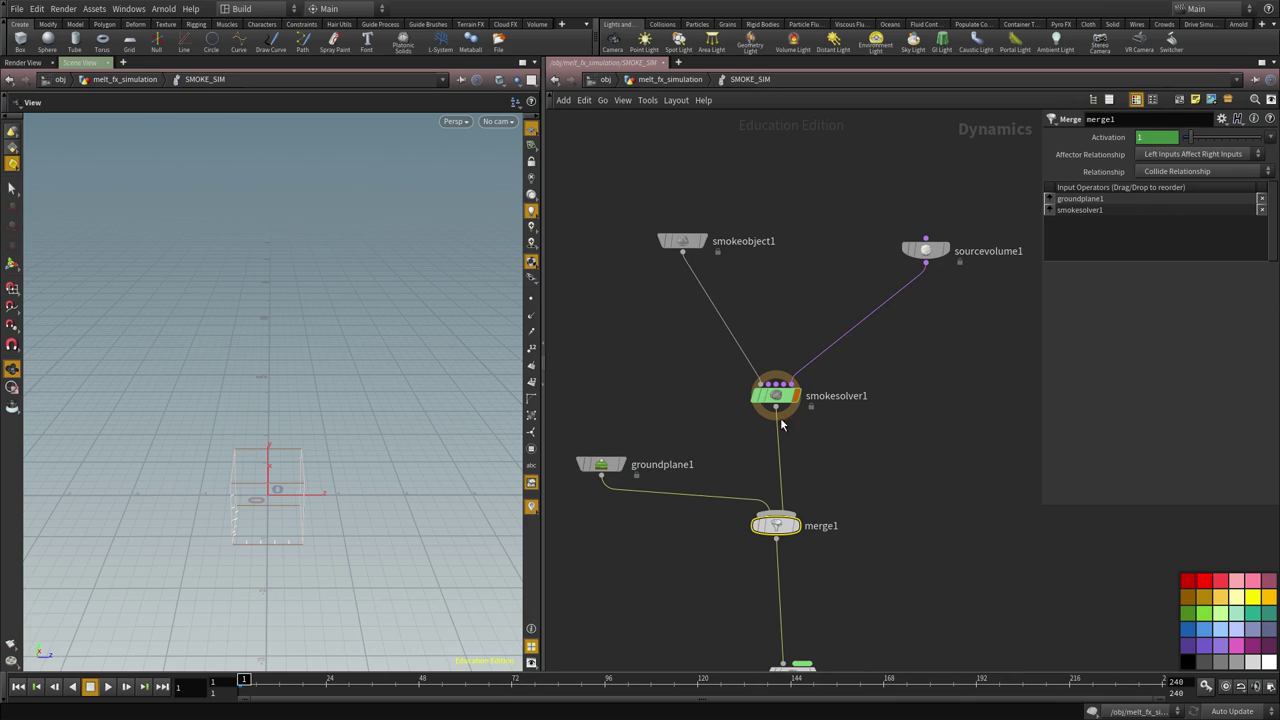
middle_drag(643, 410, 660, 533)
drag(751, 277, 660, 378)
Set smokeobject1's container Size to 6.75278, 5.13304, 6.54527
middle_drag(1052, 602, 1047, 546)
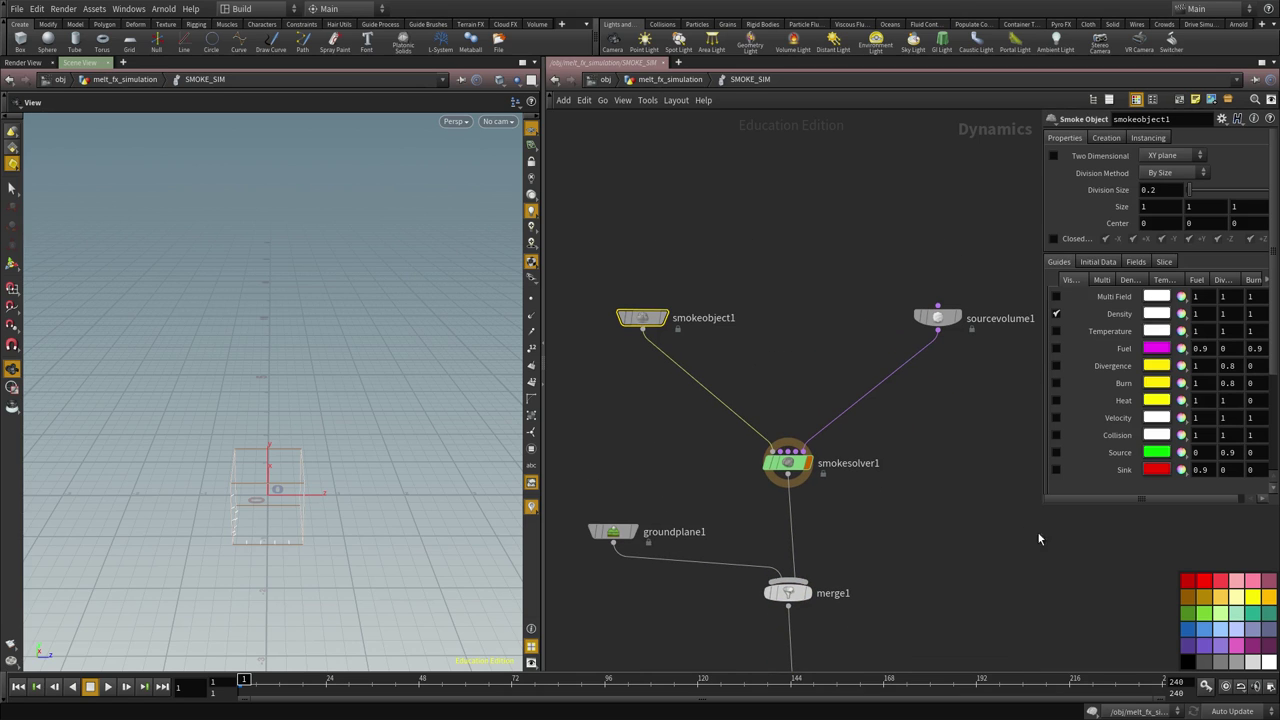
drag(1047, 506, 985, 506)
middle_drag(888, 482, 843, 406)
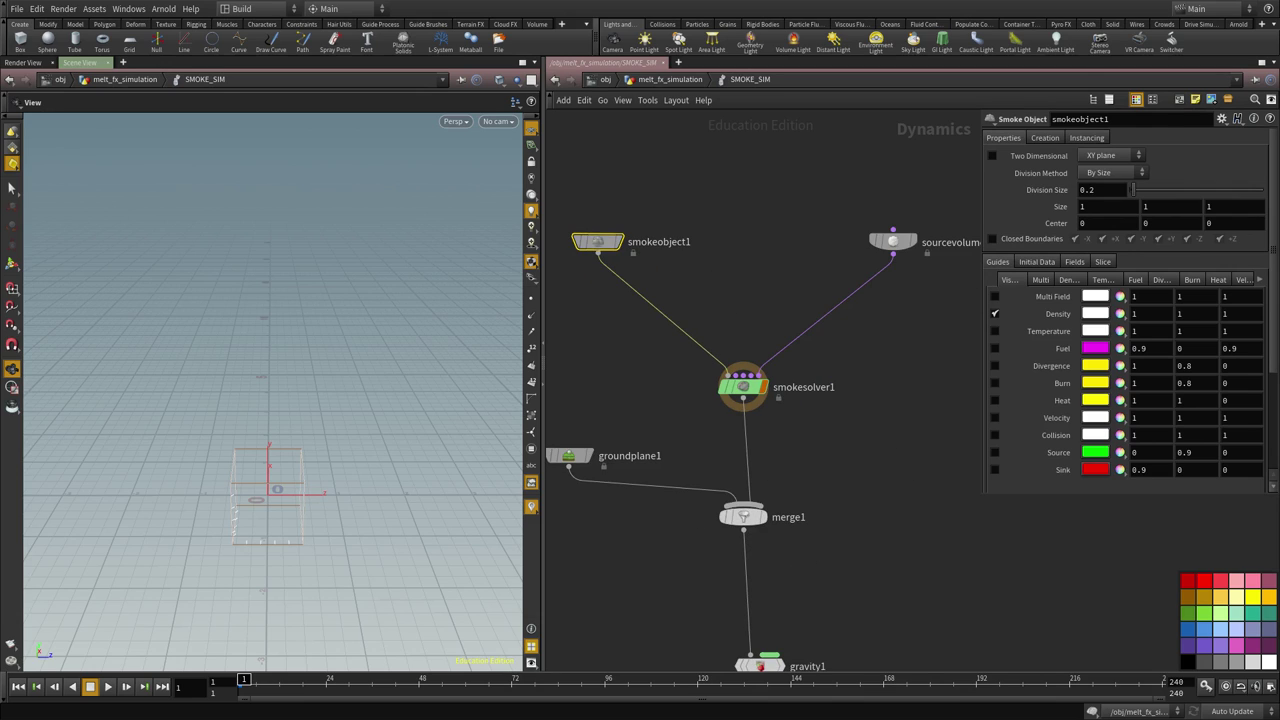
middle_drag(653, 168, 714, 229)
drag(706, 246, 574, 382)
text(6.75278)
key(Return)
drag(300, 380, 186, 433)
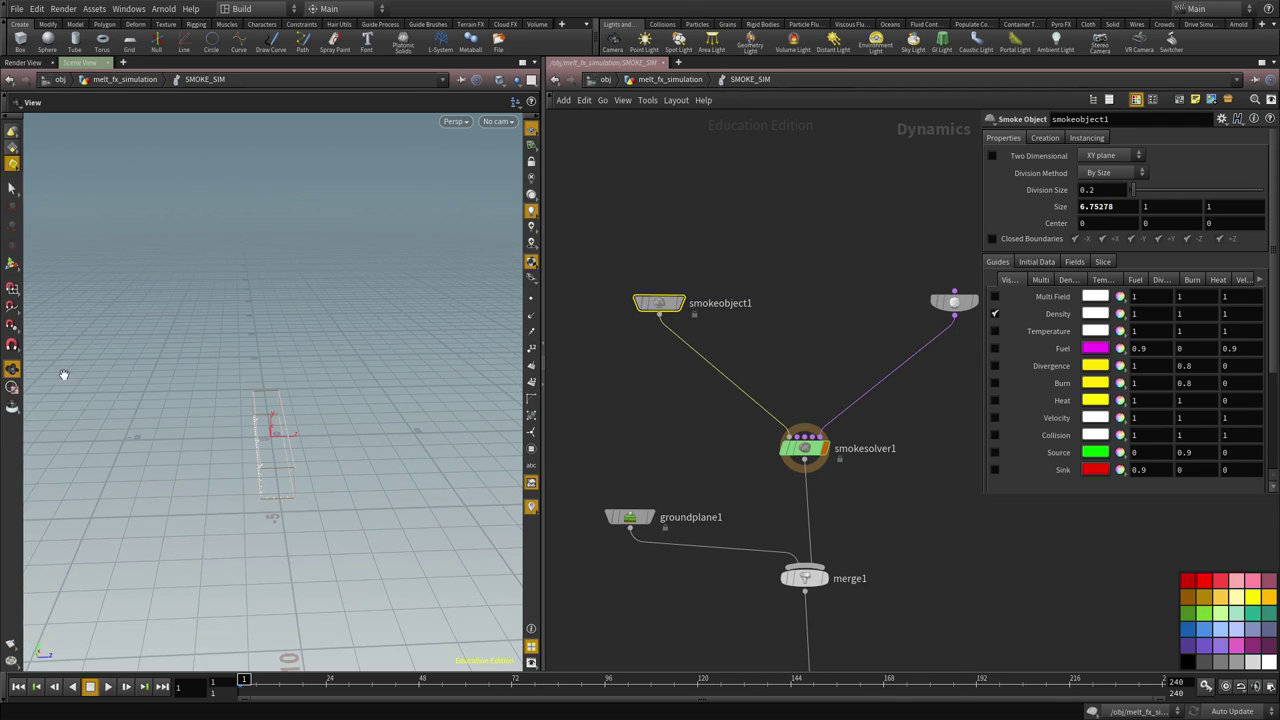
drag(433, 283, 212, 348)
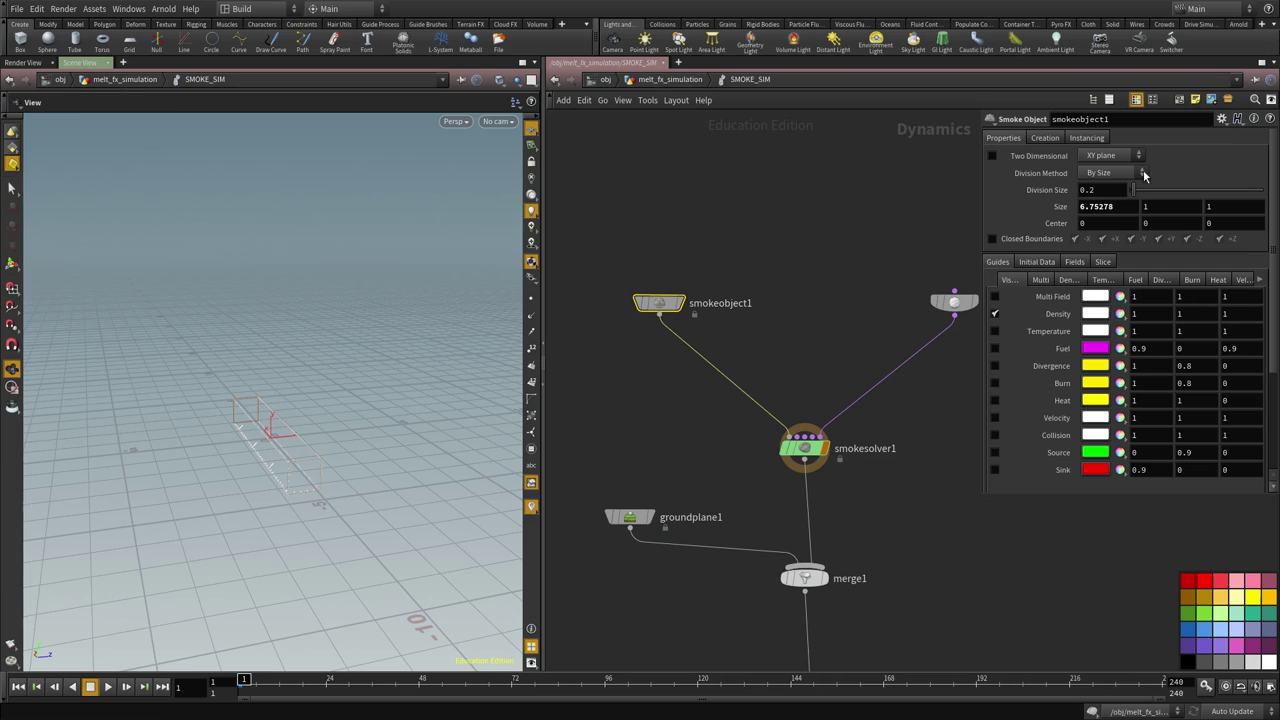
text(5.13304)
key(Return)
text(6.54527)
key(Return)
Set the container Center to -0.676521, 2.4929, -0.153203
double_click(1100, 223)
text(-0.676521)
key(Return)
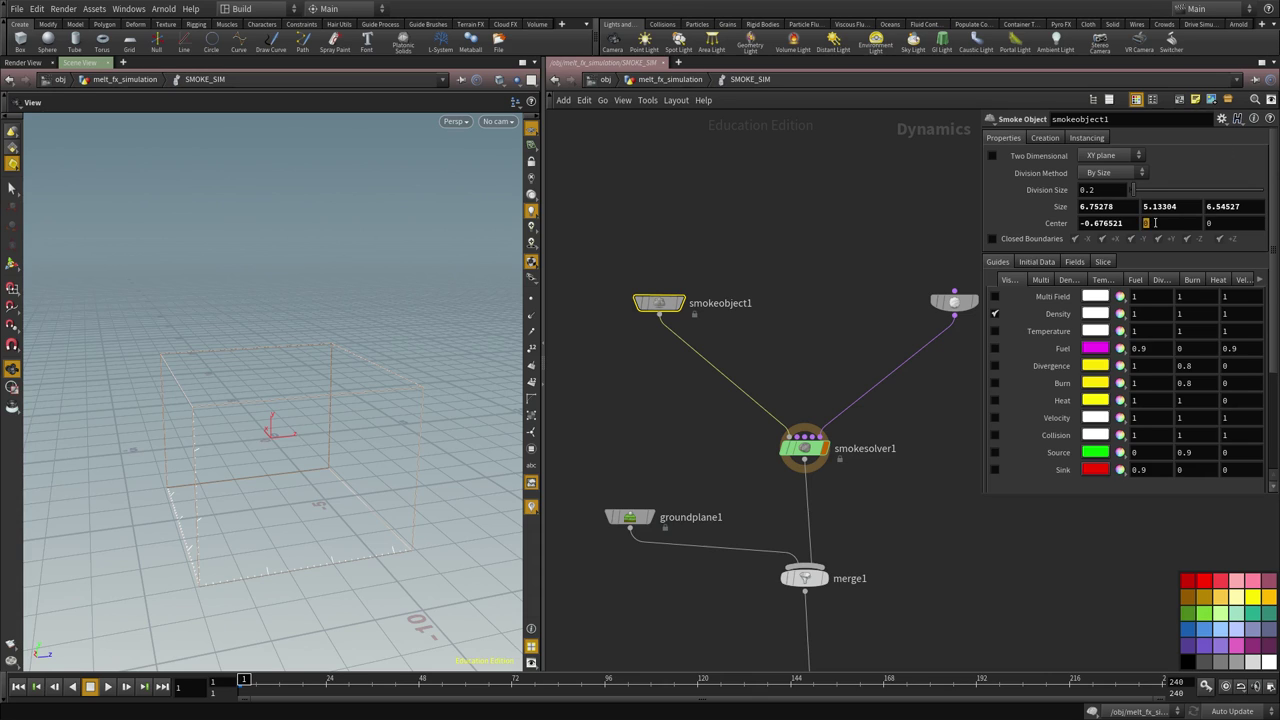
text(2.4929)
key(Return)
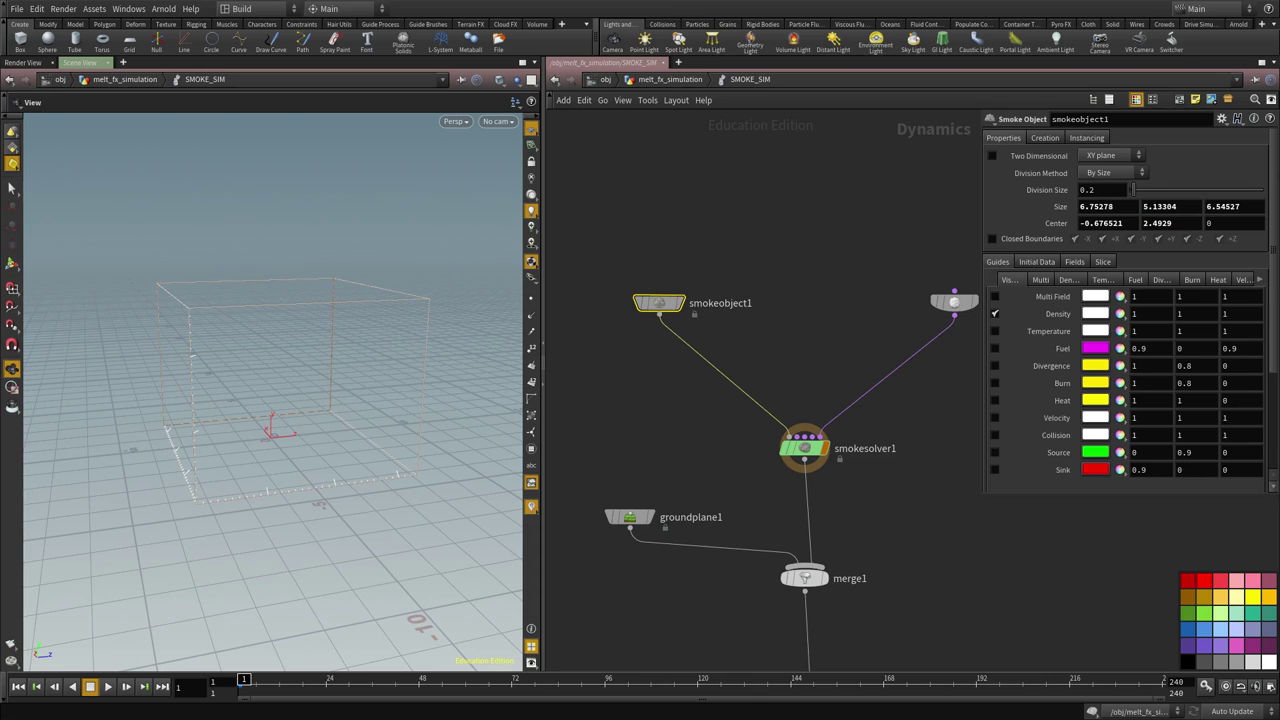
double_click(1241, 223)
text(-0.153203)
key(Return)
middle_drag(792, 341, 714, 291)
drag(290, 420, 131, 300)
middle_drag(844, 476, 780, 556)
Set sourcevolume1's Volume Path to OUT_VOL_SRC
click(850, 363)
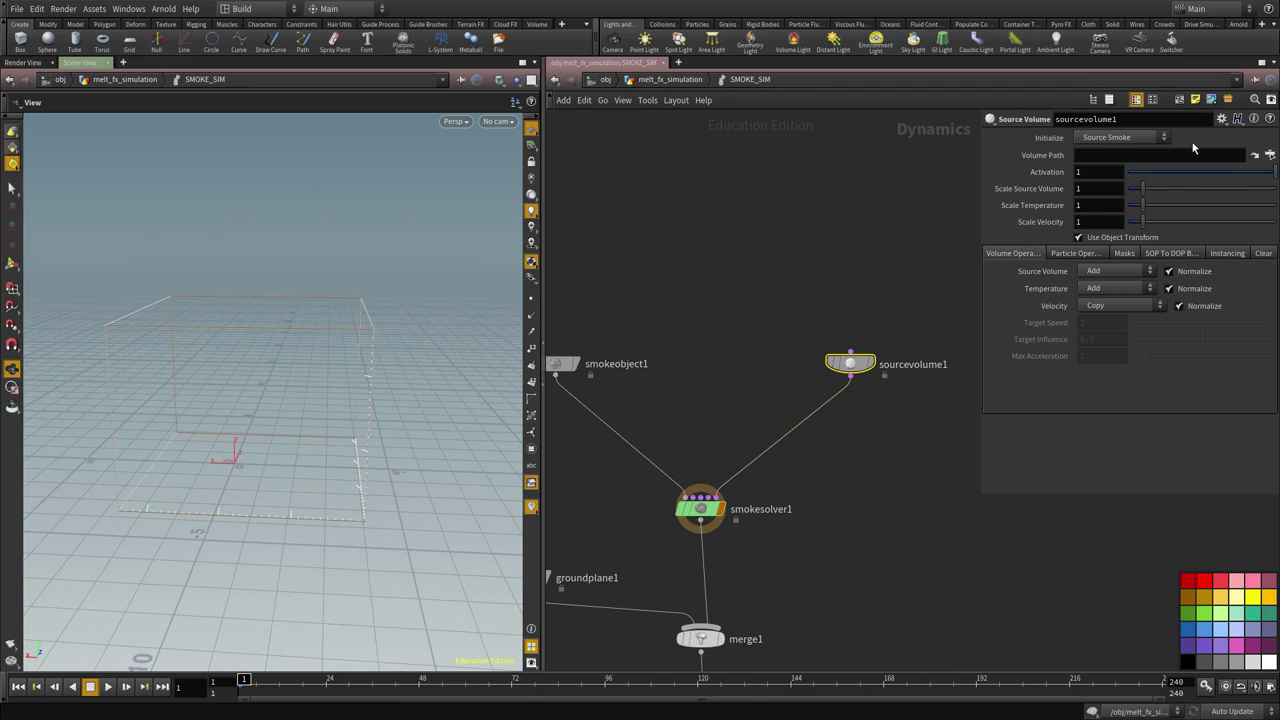
click(1270, 155)
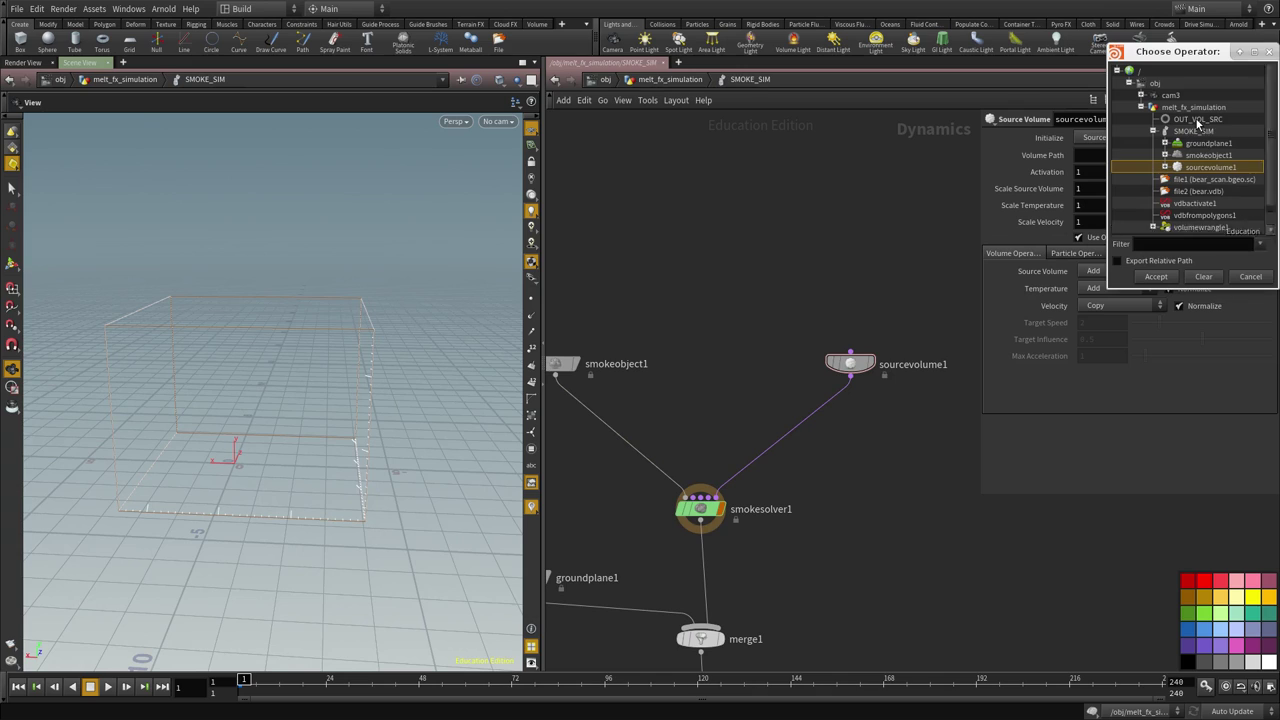
click(1196, 119)
click(1158, 277)
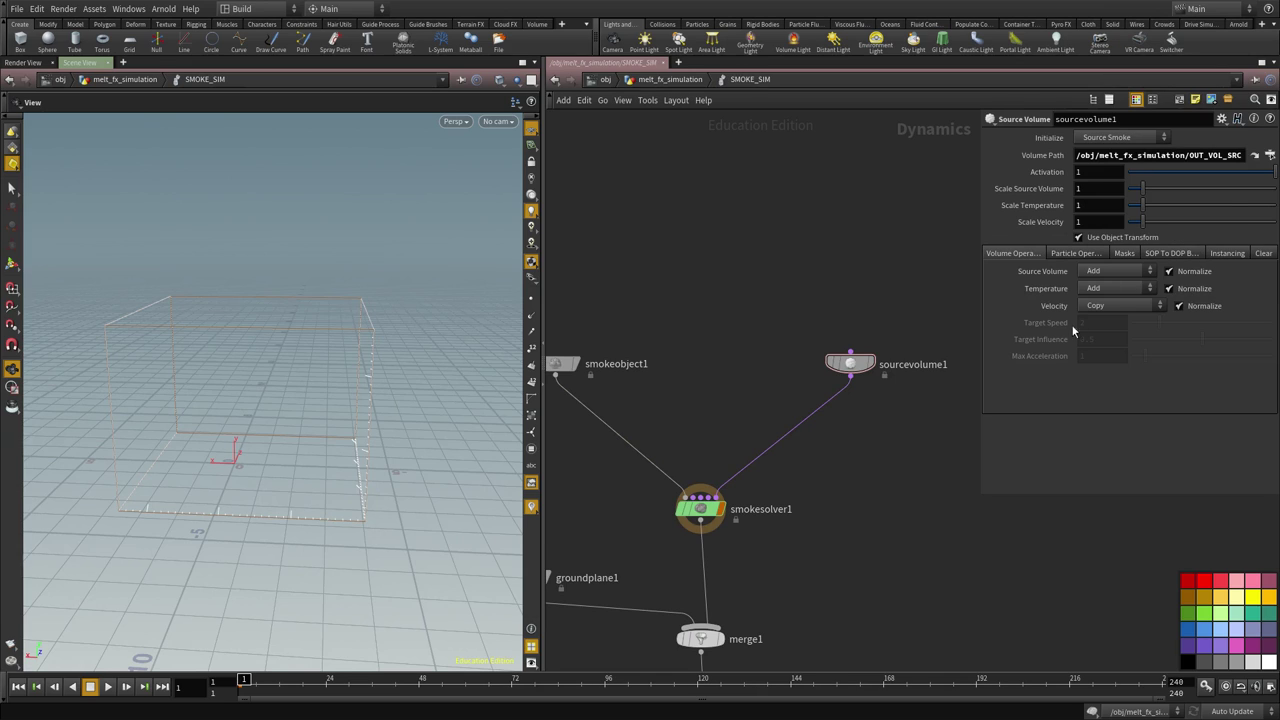
scroll(879, 344, down, 5)
Display gravity1, play the simulation and scrub back to watch smoke rise over the ground plane
click(740, 473)
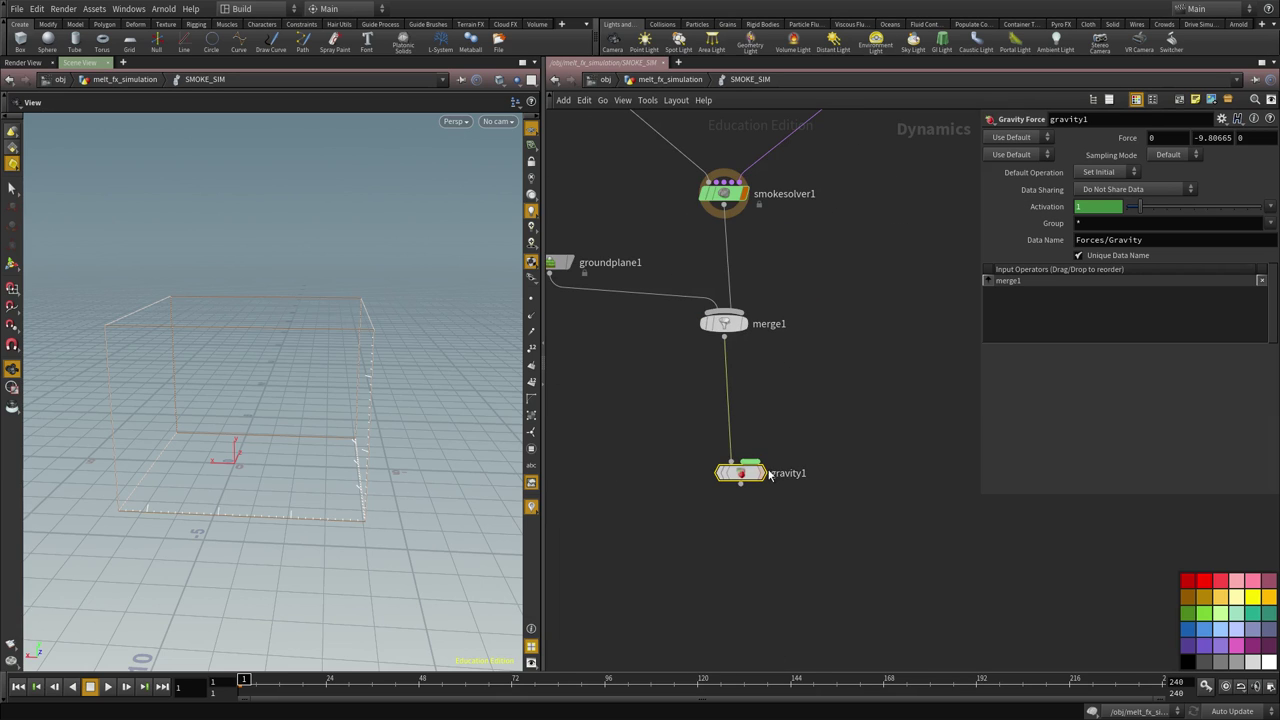
click(766, 474)
drag(745, 474, 729, 491)
drag(237, 429, 307, 437)
click(110, 686)
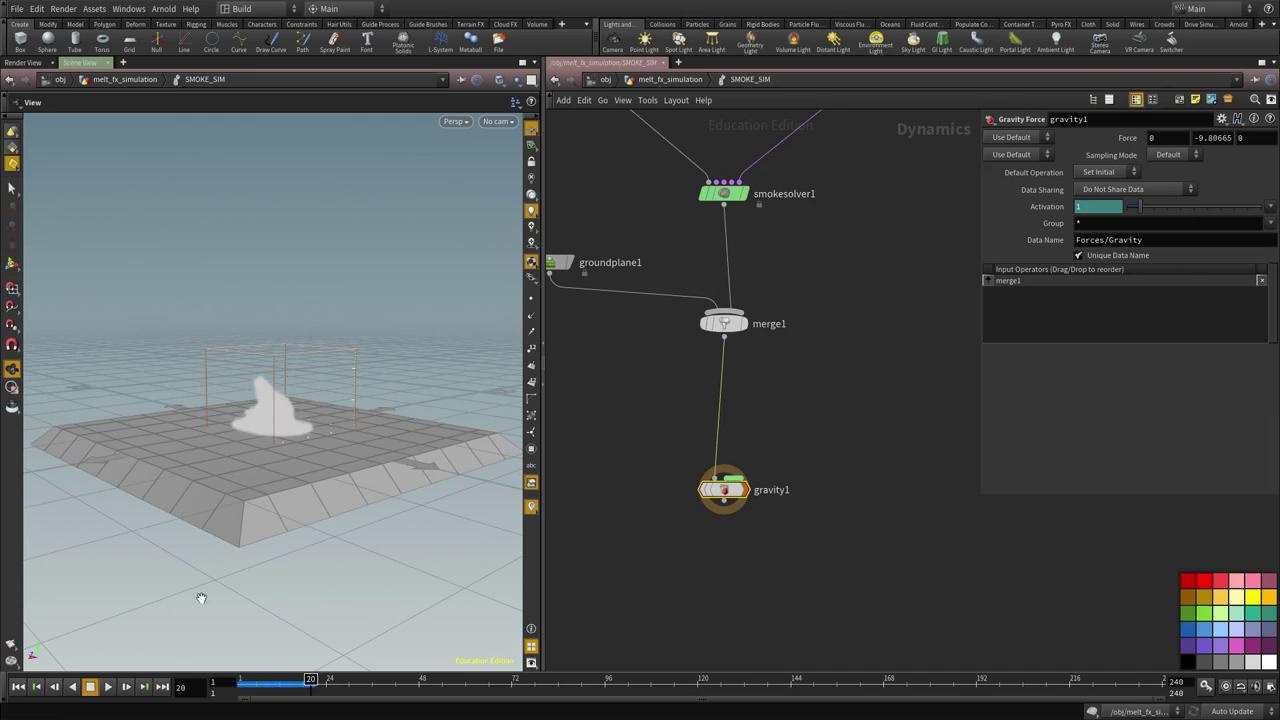
drag(246, 537, 360, 477)
drag(254, 449, 410, 440)
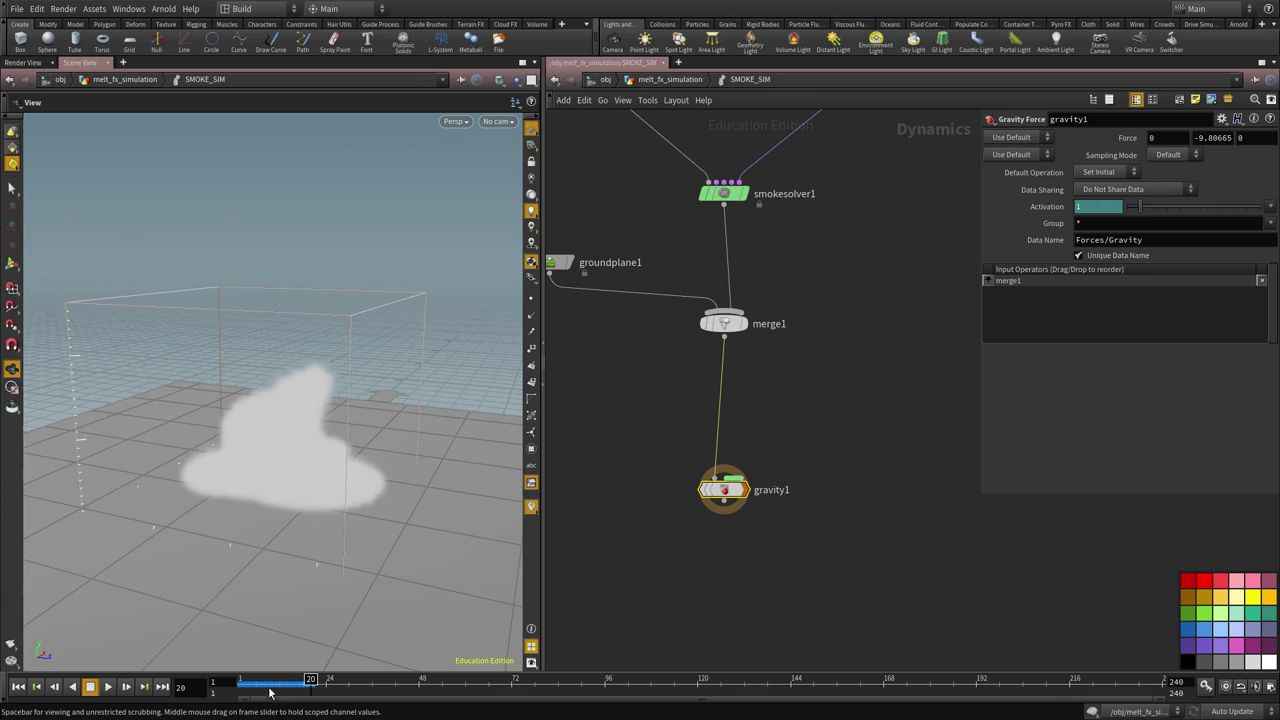
mouse_move(269, 690)
mouse_down()
mouse_move(218, 690)
mouse_move(248, 688)
mouse_up()
middle_drag(680, 130, 786, 403)
Set smokeobject1's Division Size to 0.1 and replay the simulation from frame 1
click(708, 352)
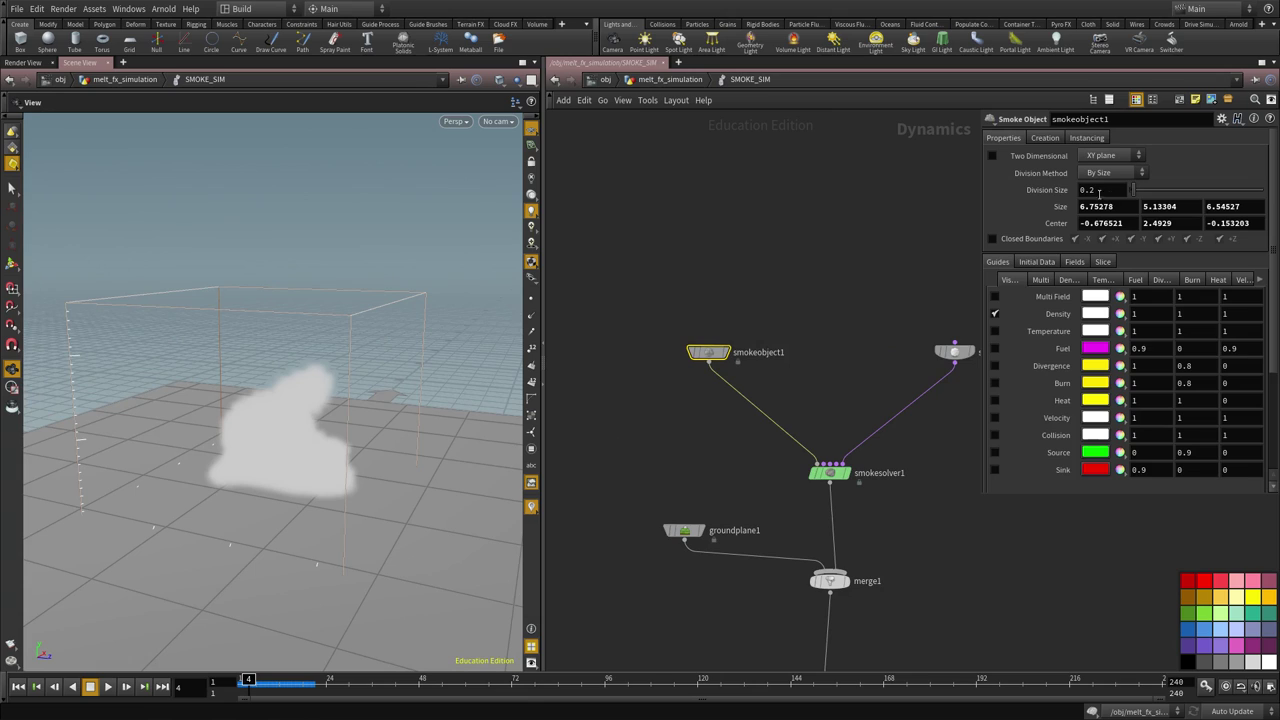
key(Return)
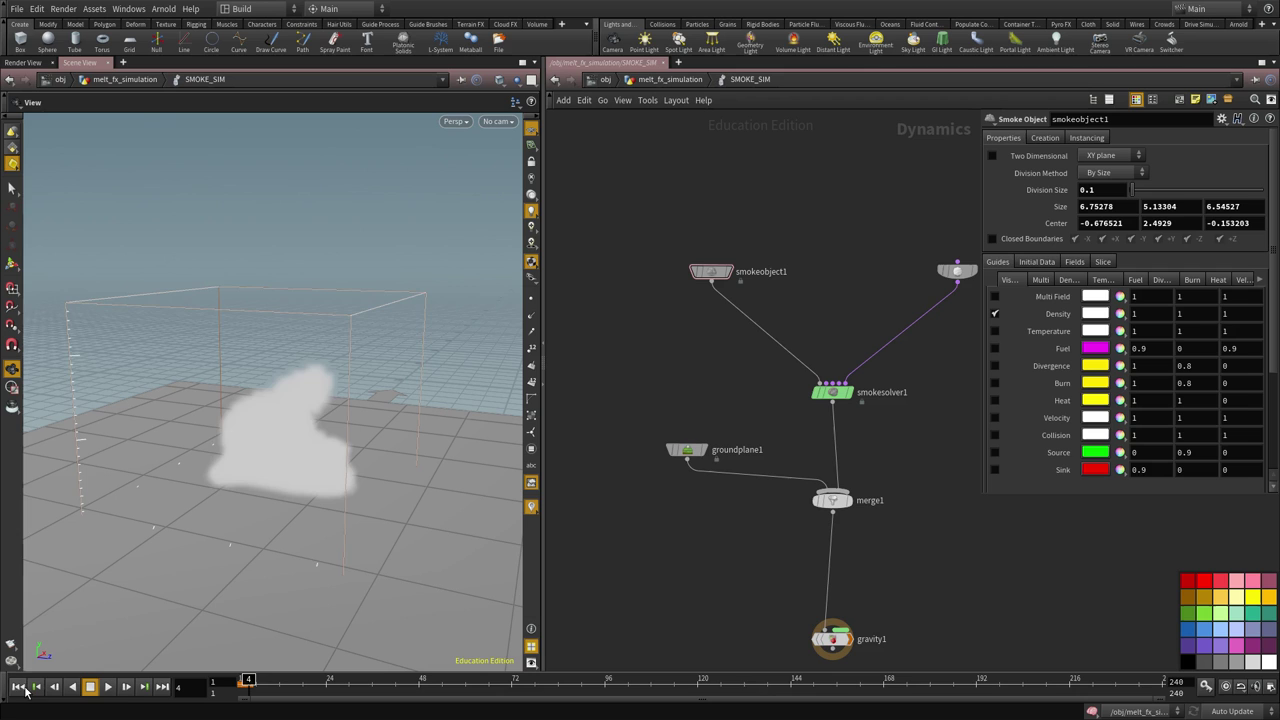
click(20, 686)
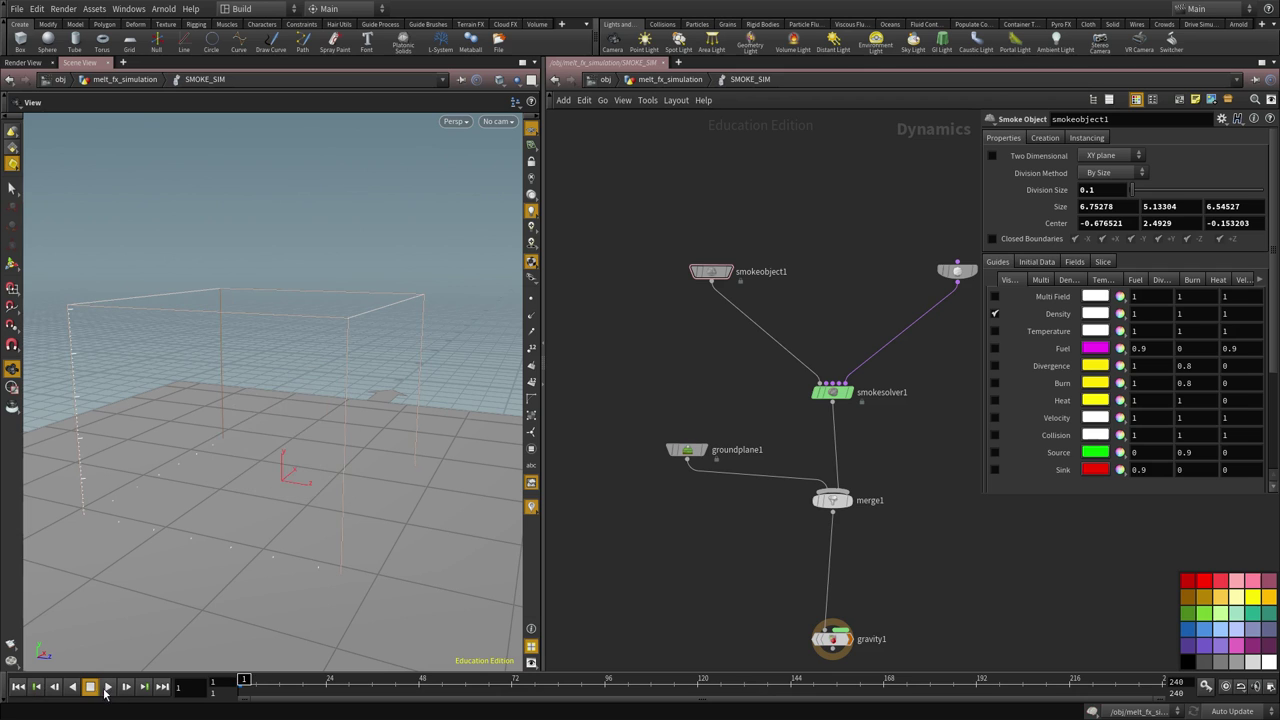
click(108, 686)
drag(286, 434, 93, 704)
click(90, 686)
Disconnect gravity1's input wire from merge1
middle_drag(782, 415, 662, 288)
click(705, 506)
scroll(700, 512, up, 2)
middle_drag(692, 512, 697, 565)
click(706, 546)
click(751, 483)
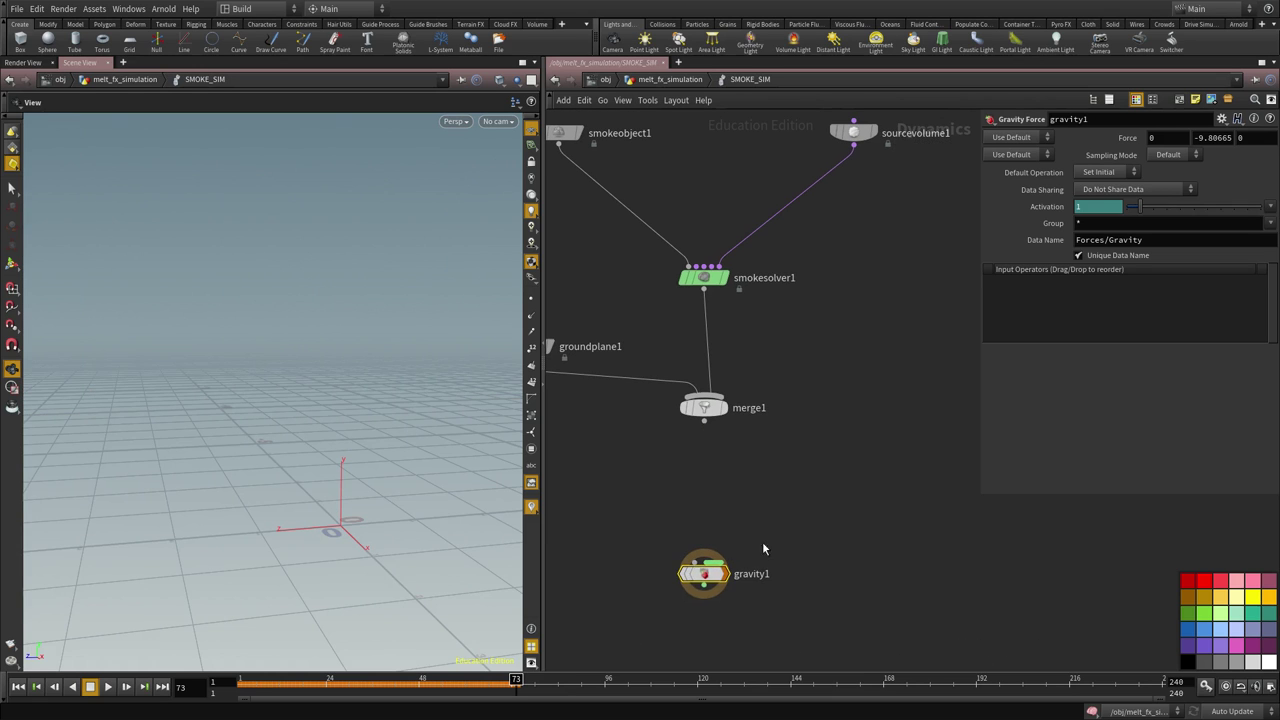
Display merge1, play the simulation, then stop and rewind to frame 1
middle_drag(787, 524, 786, 576)
click(716, 462)
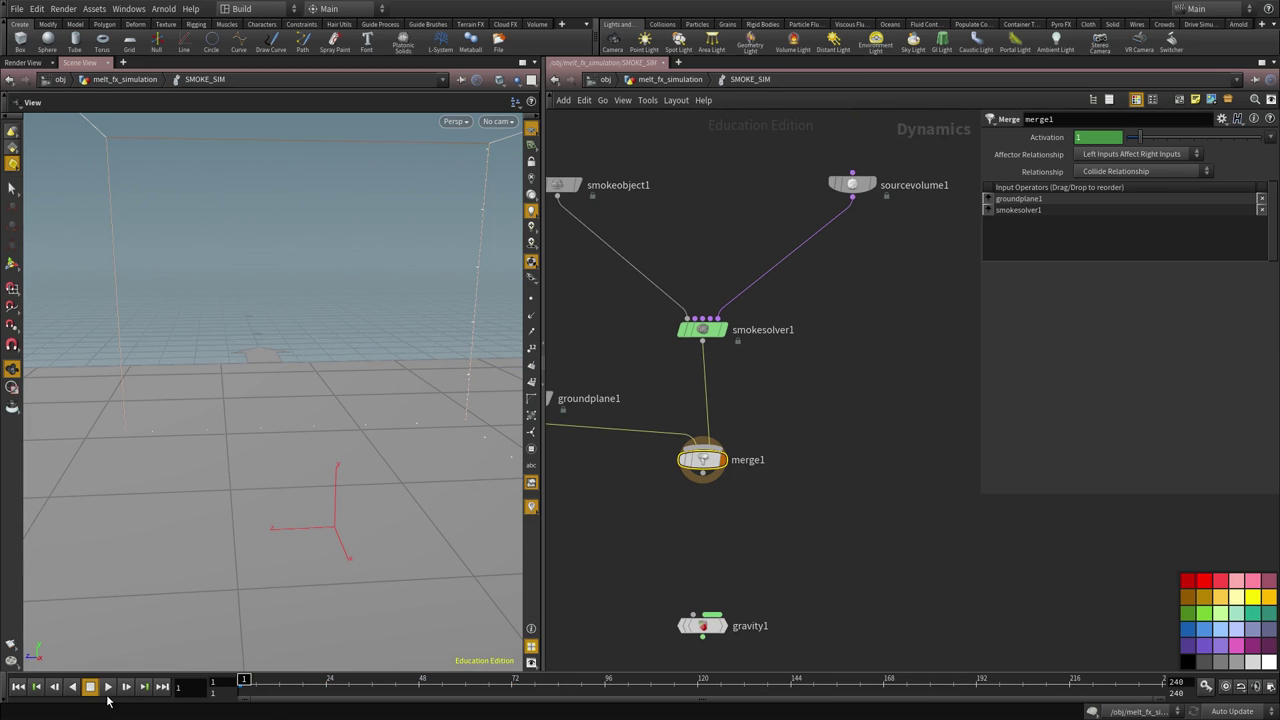
click(108, 687)
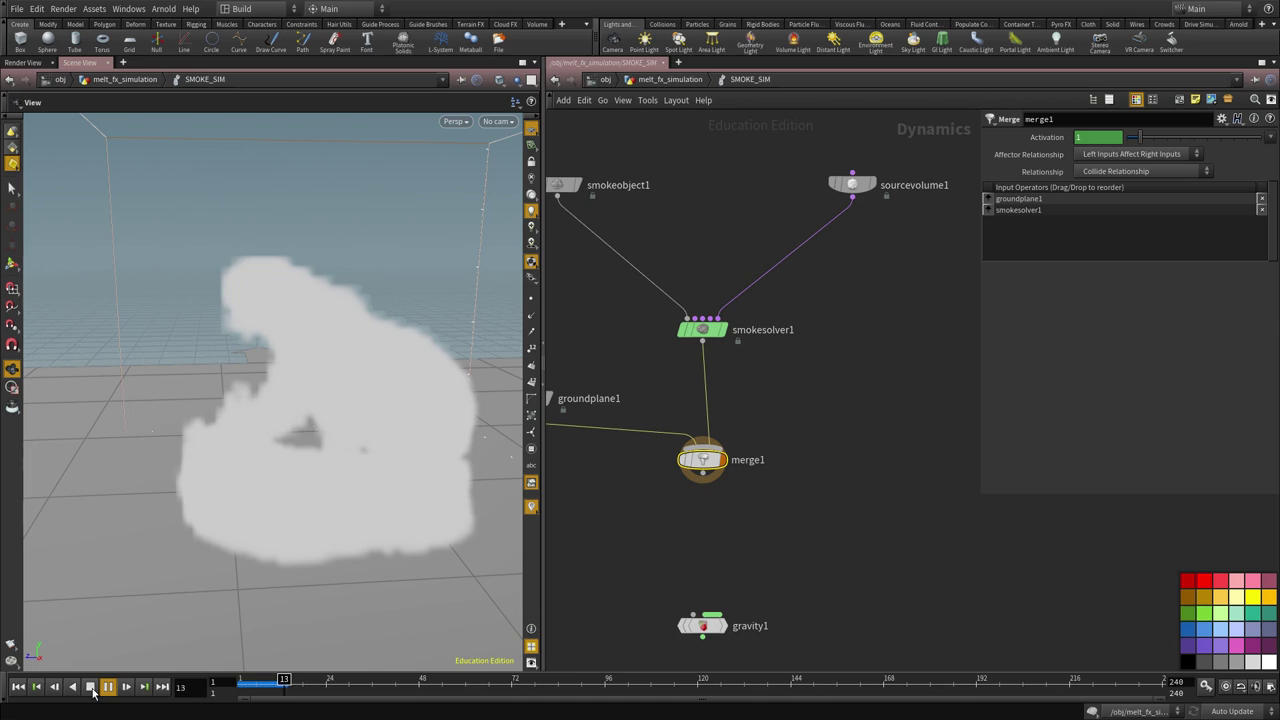
click(91, 688)
click(17, 688)
scroll(754, 589, down, 2)
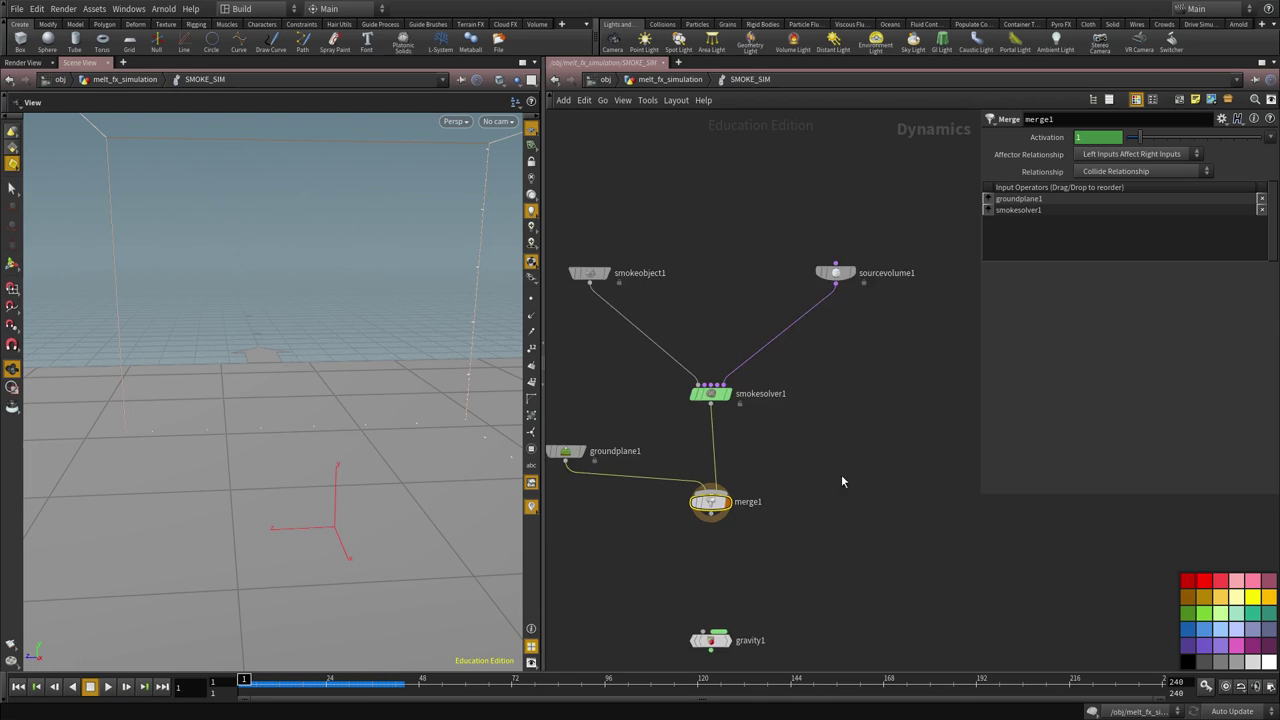
Set sourcevolume1's Activation to the expression $F<5 so it only emits early
click(818, 334)
click(108, 687)
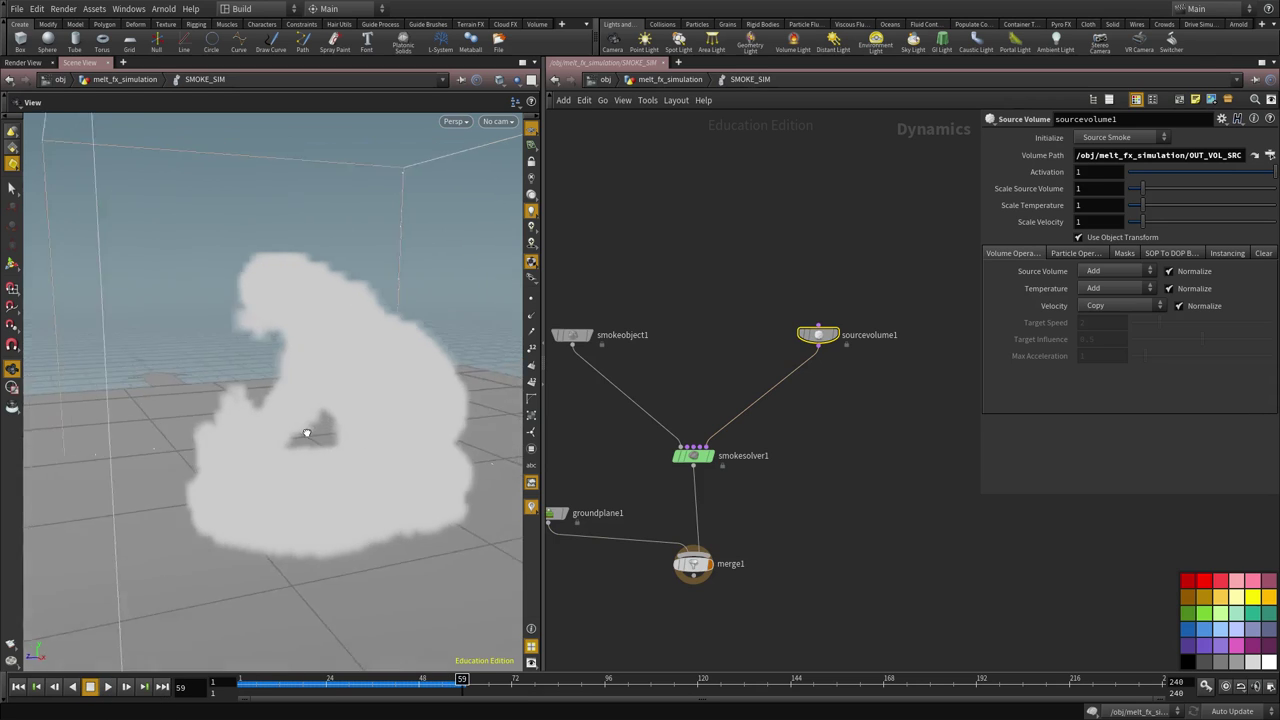
drag(307, 433, 262, 466)
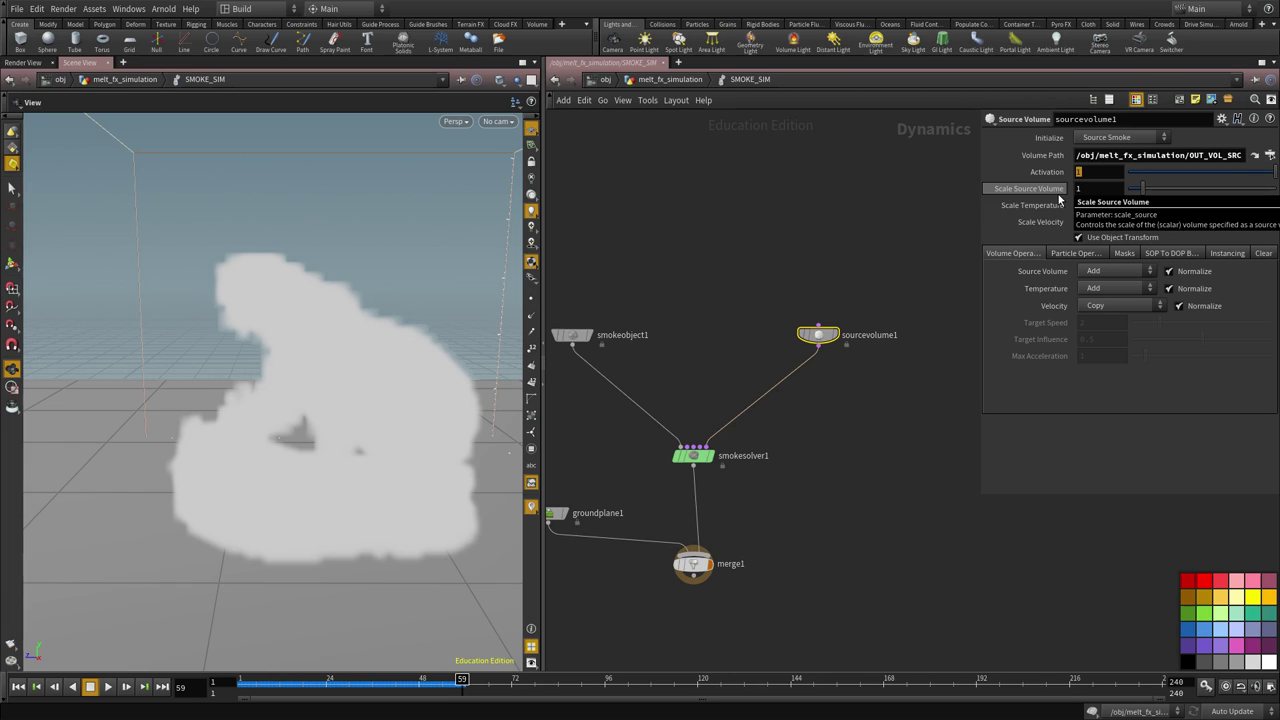
text($F<)
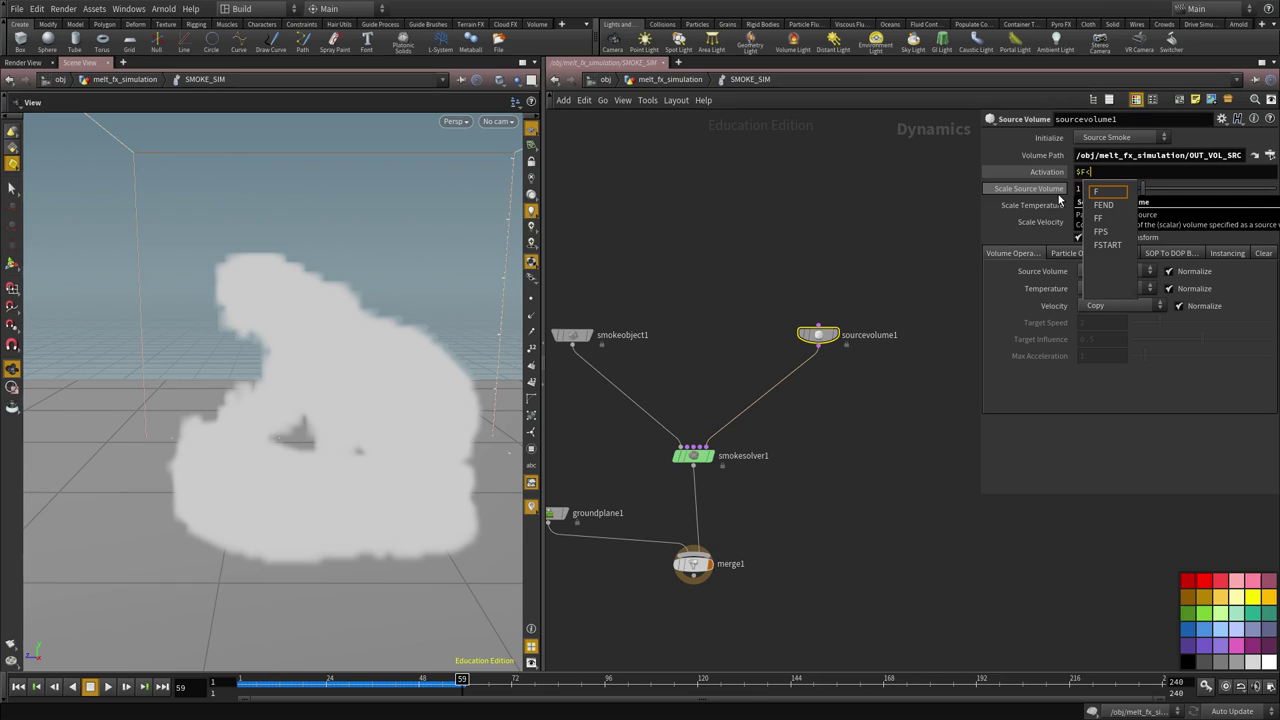
key(Escape)
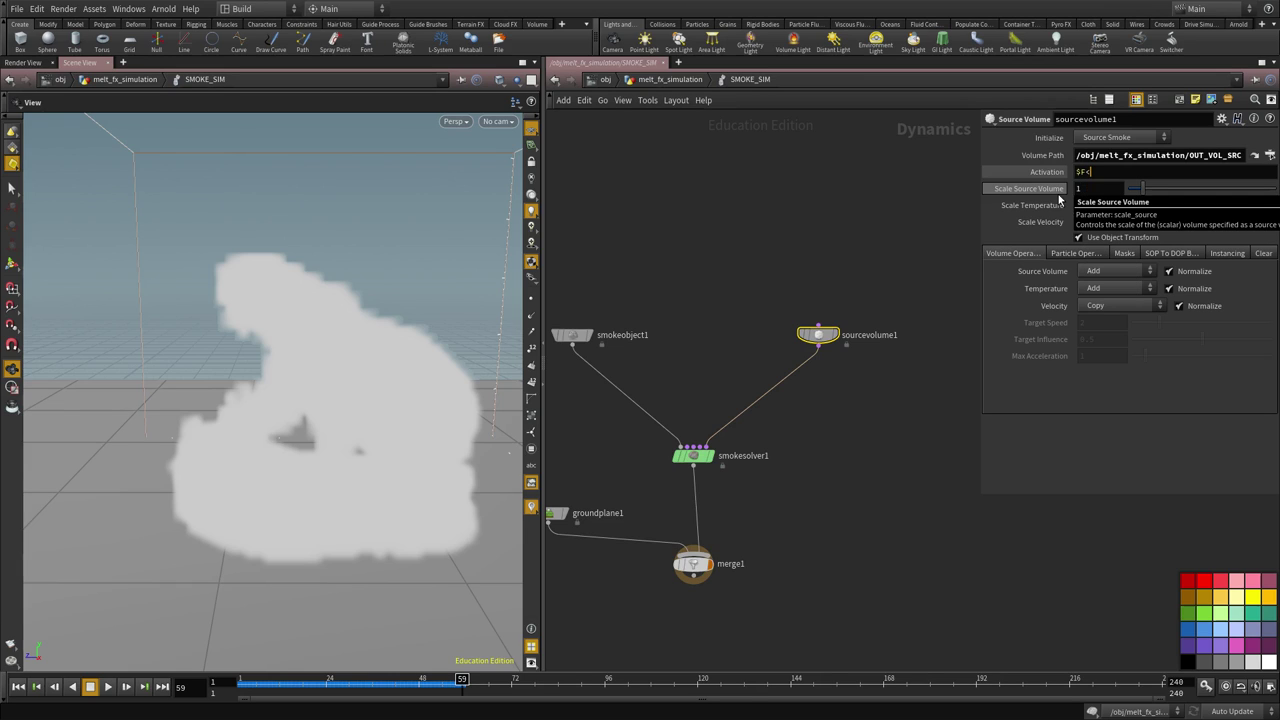
text(<5)
key(Return)
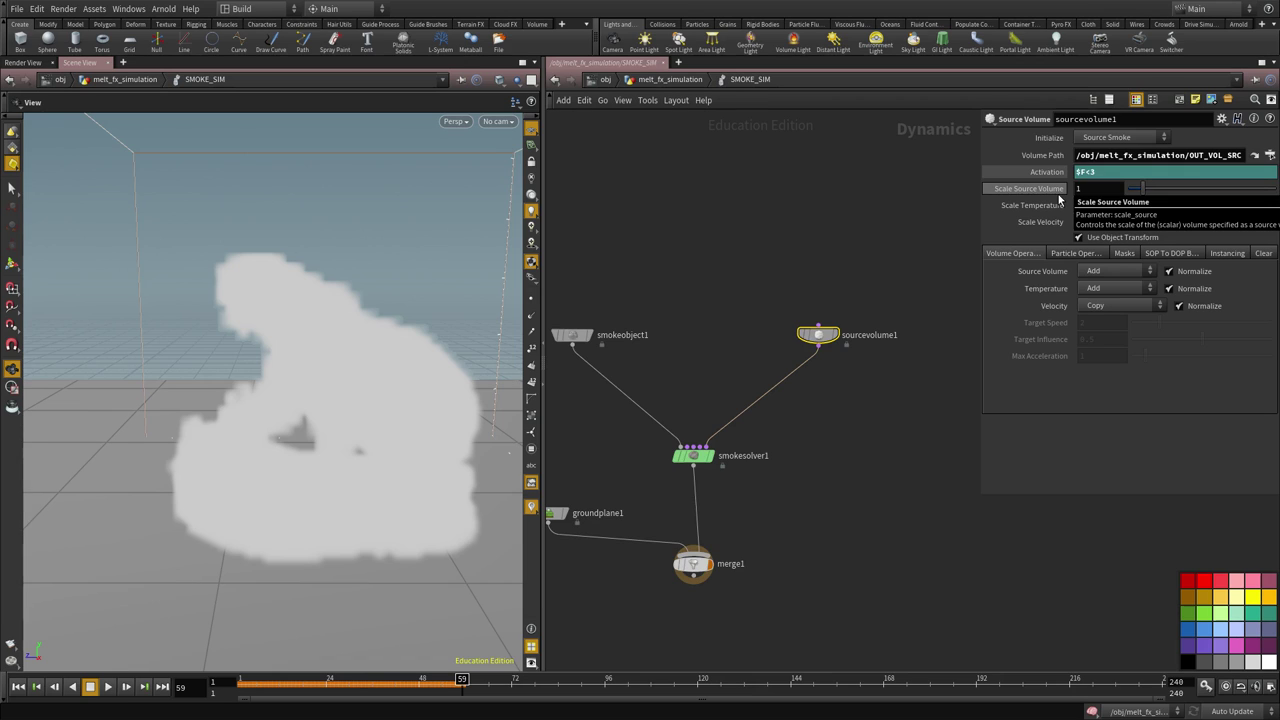
Rewind to frame 1, step forward, and play to check the bear-shaped smoke
key(ctrl+Up)
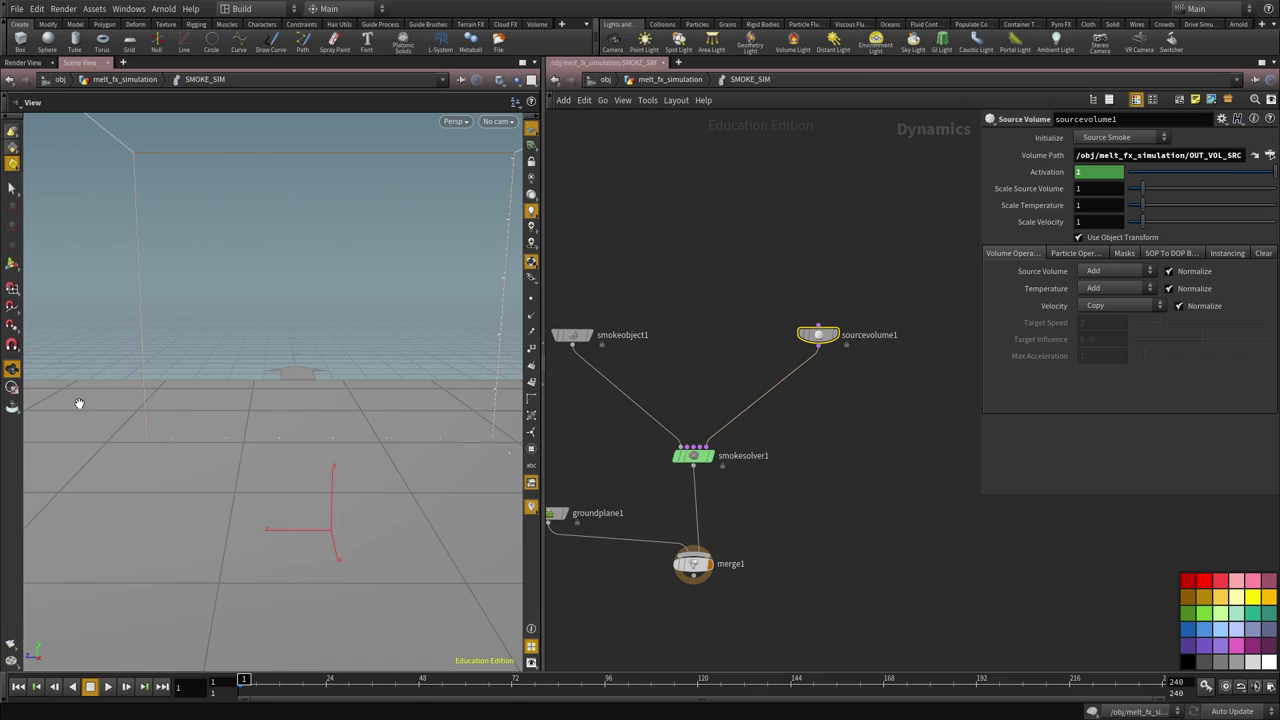
key(Right)
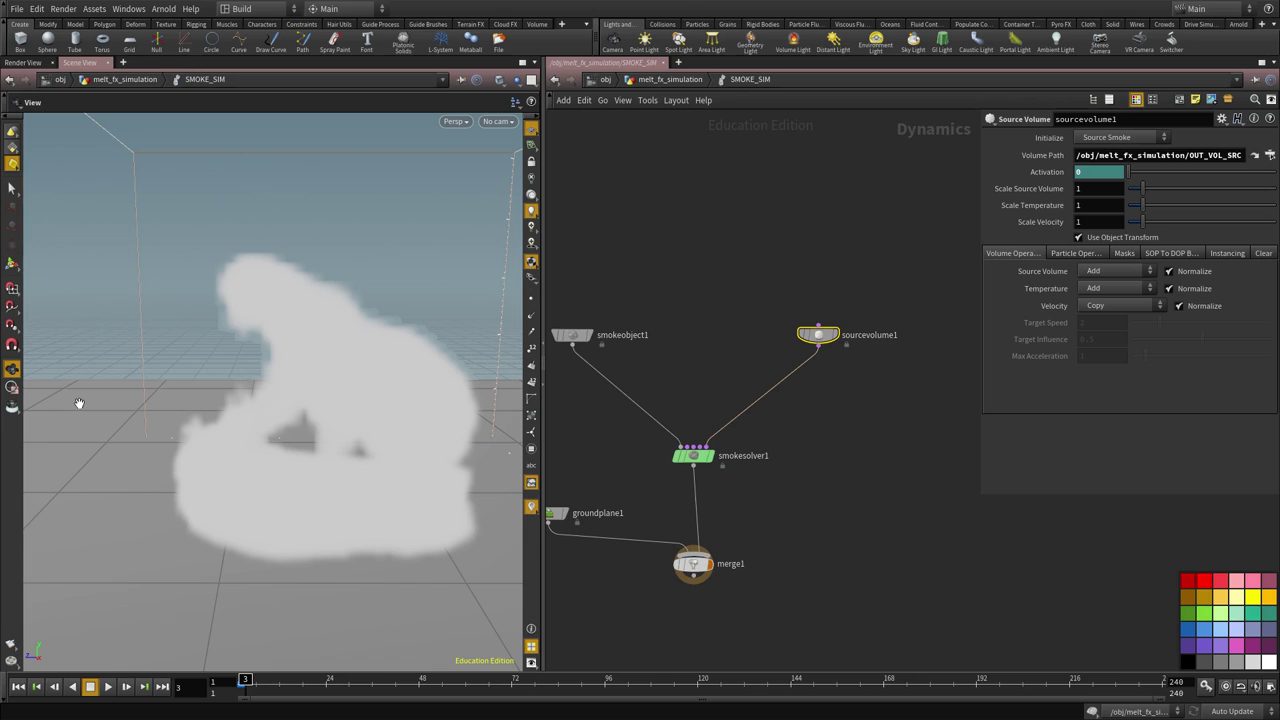
key(ctrl+Up)
click(109, 686)
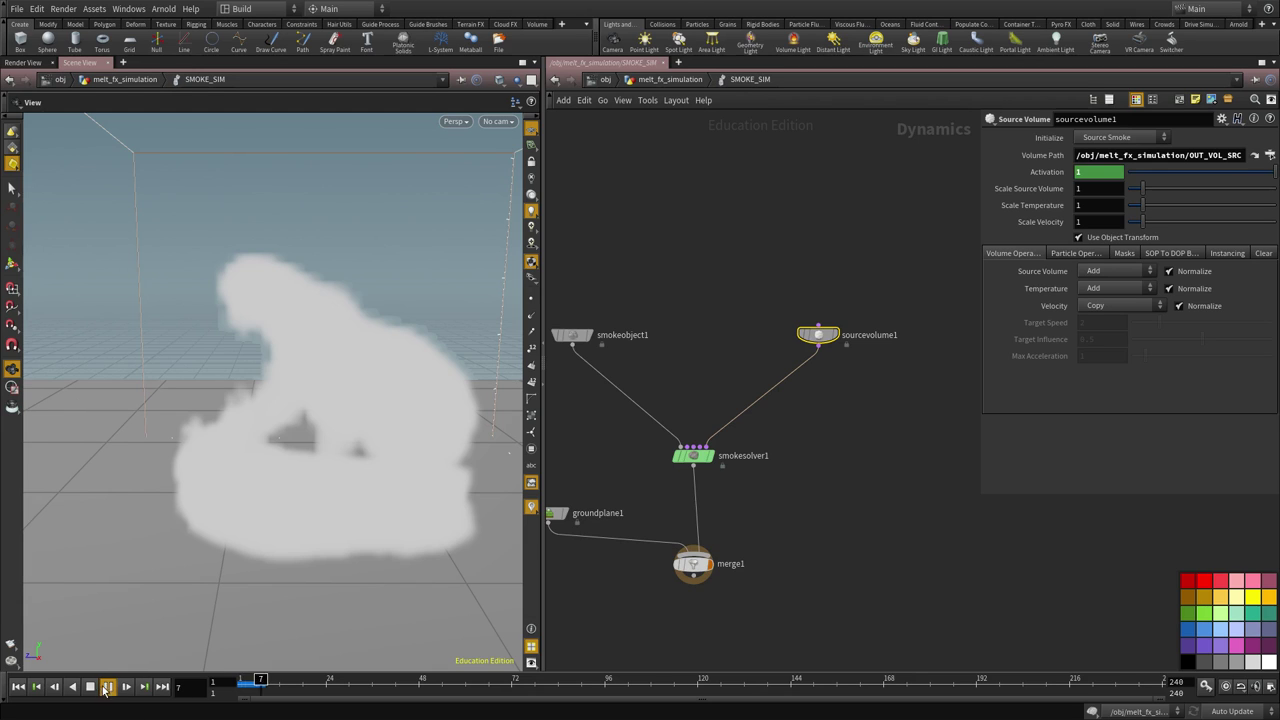
right_drag(450, 333, 266, 360)
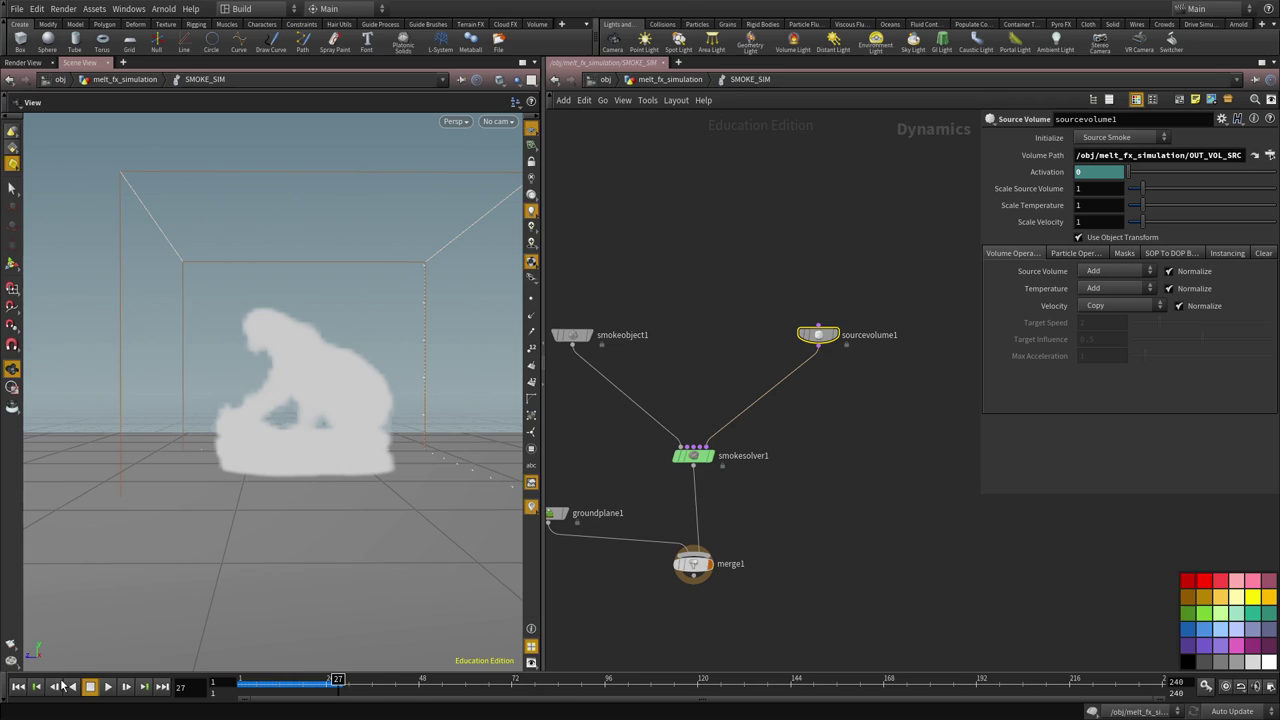
click(18, 686)
drag(772, 484, 703, 552)
middle_drag(739, 581, 753, 505)
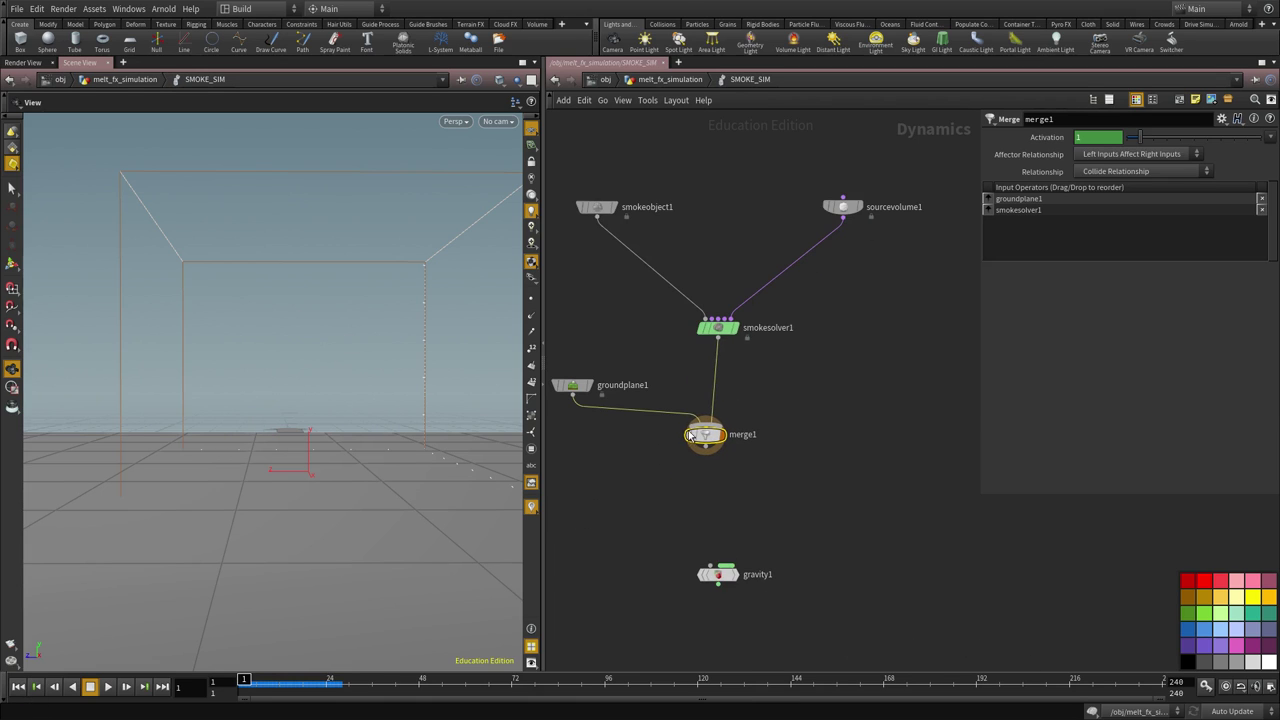
middle_drag(760, 382, 764, 450)
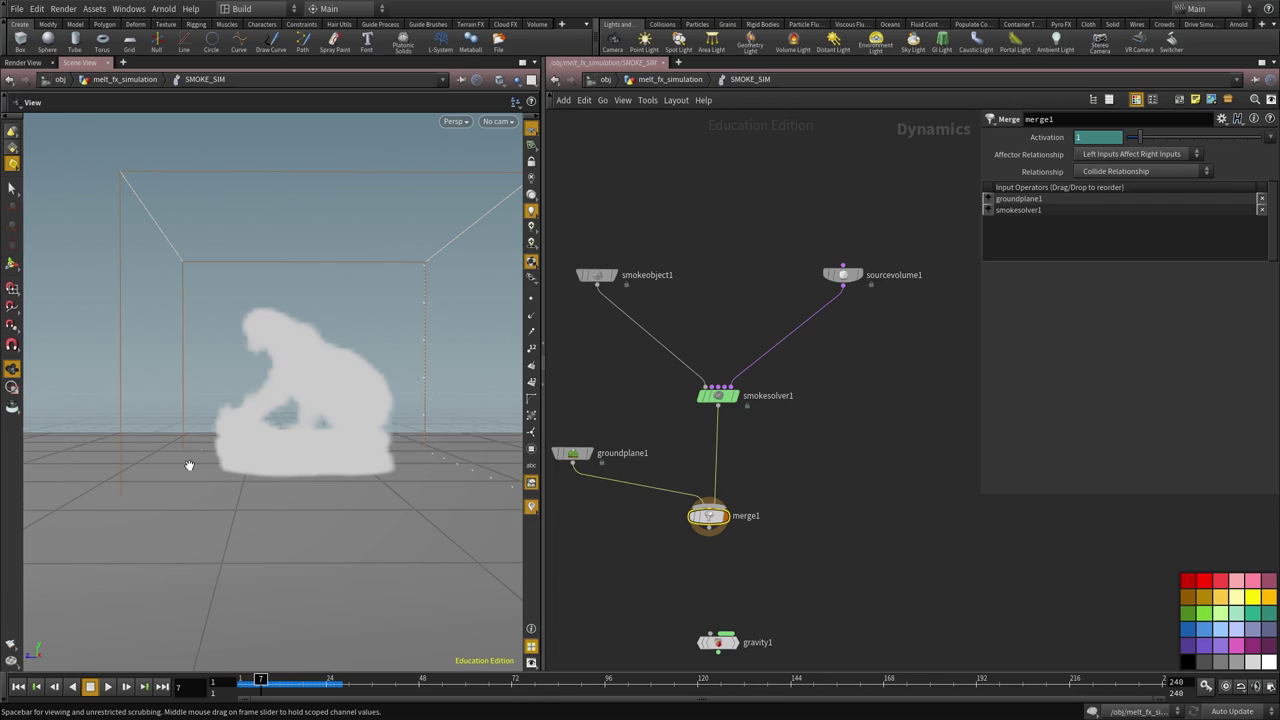
drag(266, 460, 274, 494)
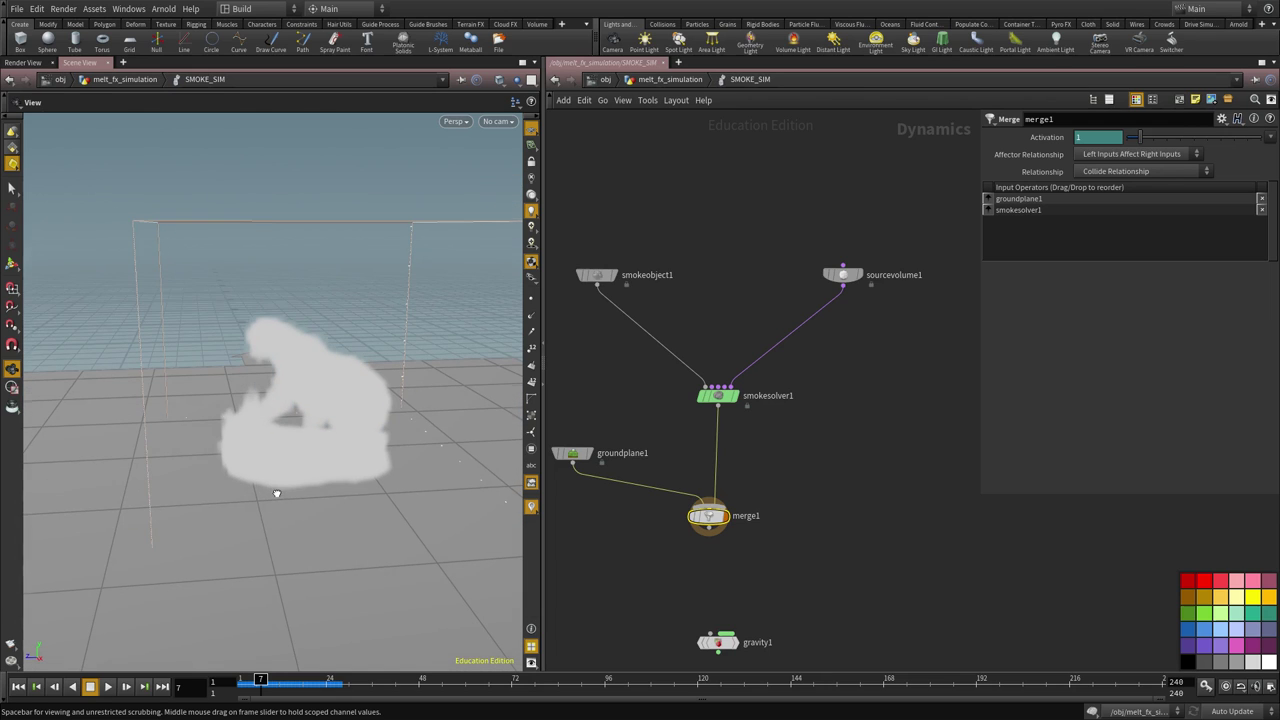
middle_drag(730, 607, 724, 585)
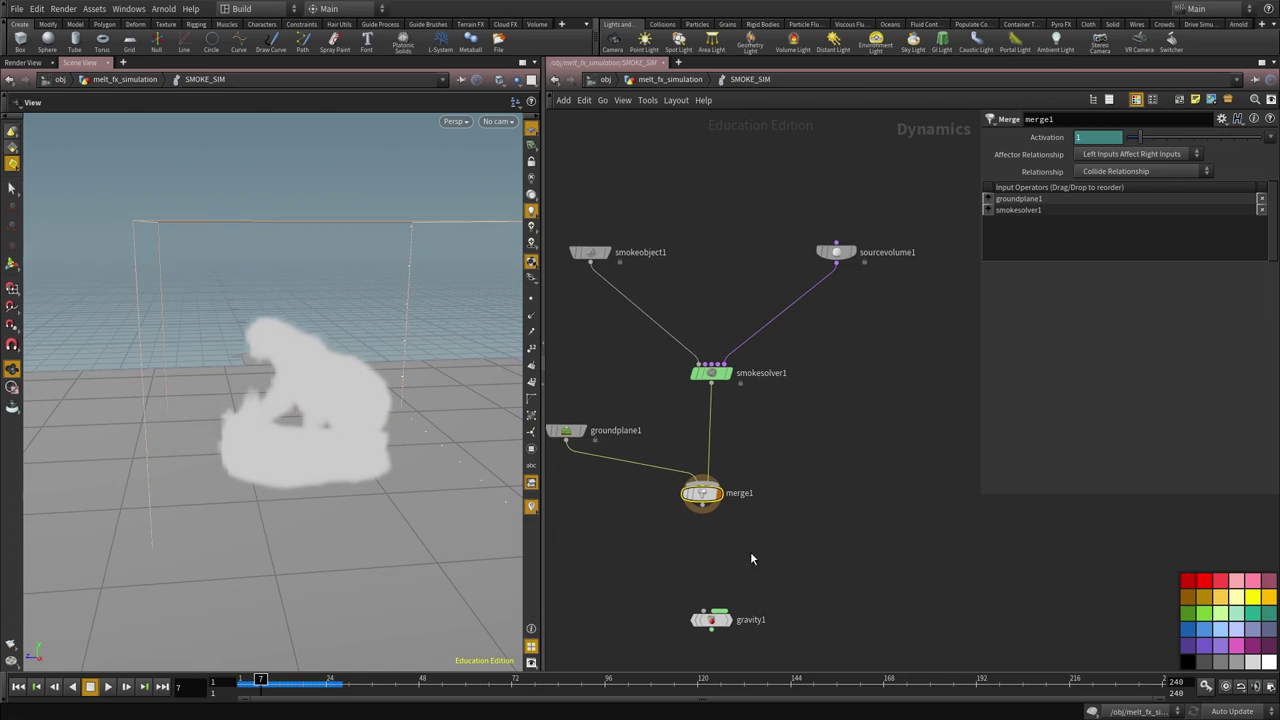
drag(194, 362, 264, 337)
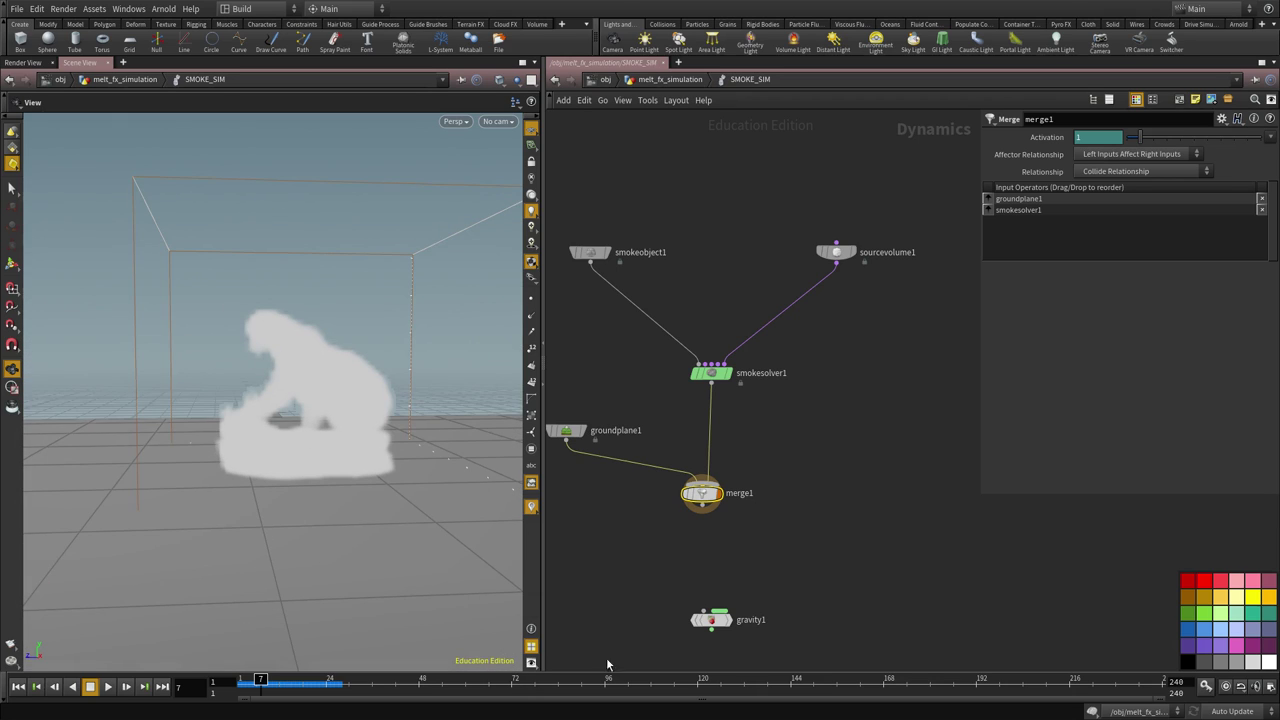
click(702, 511)
click(711, 611)
click(18, 686)
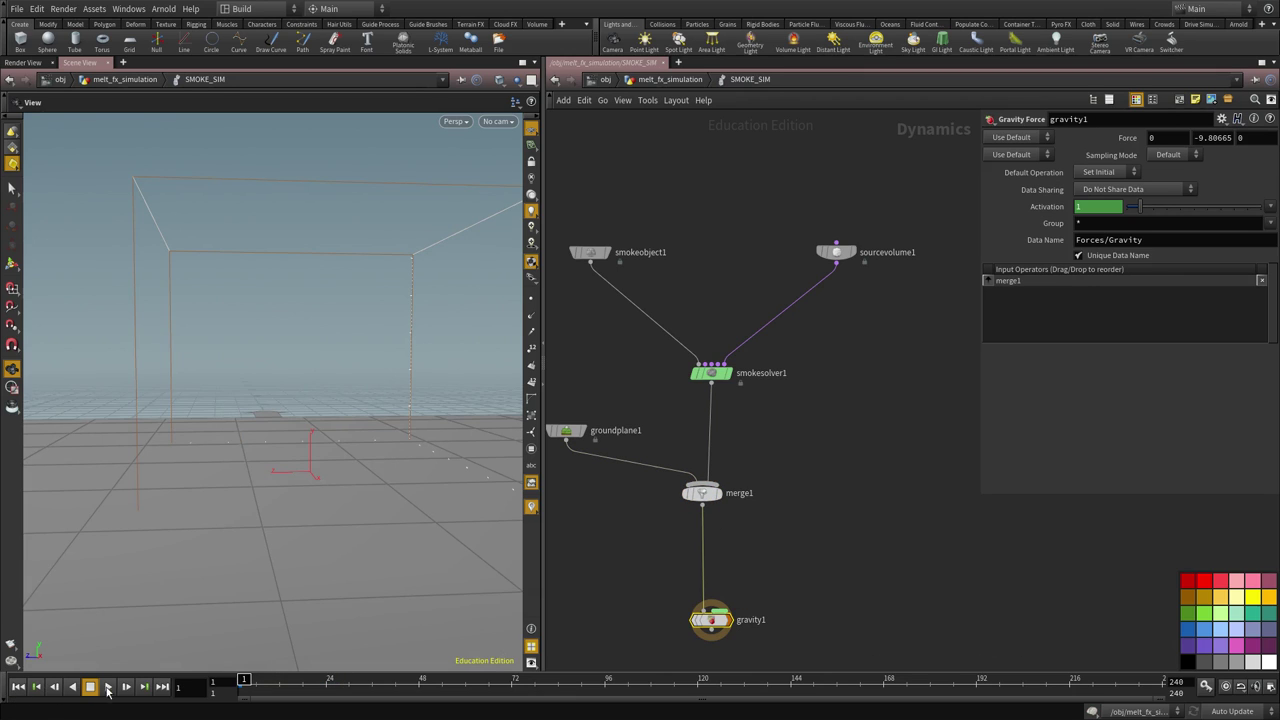
click(108, 686)
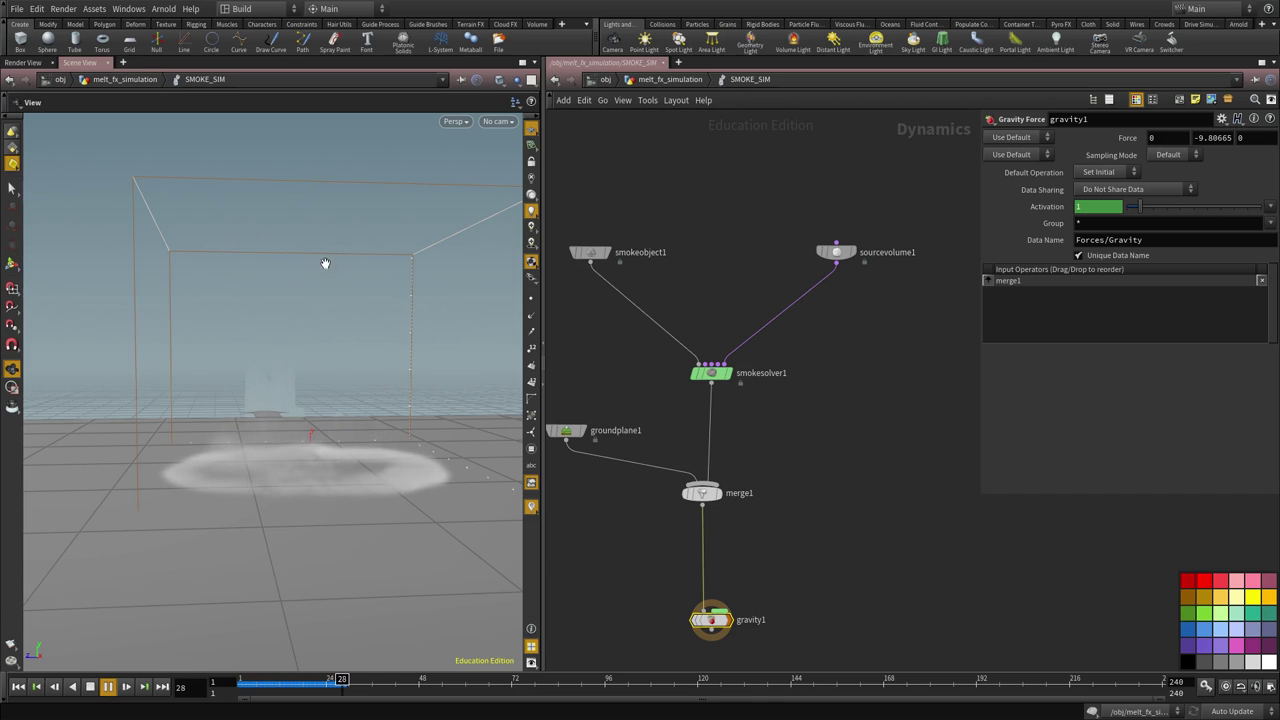
drag(234, 551, 137, 623)
click(91, 688)
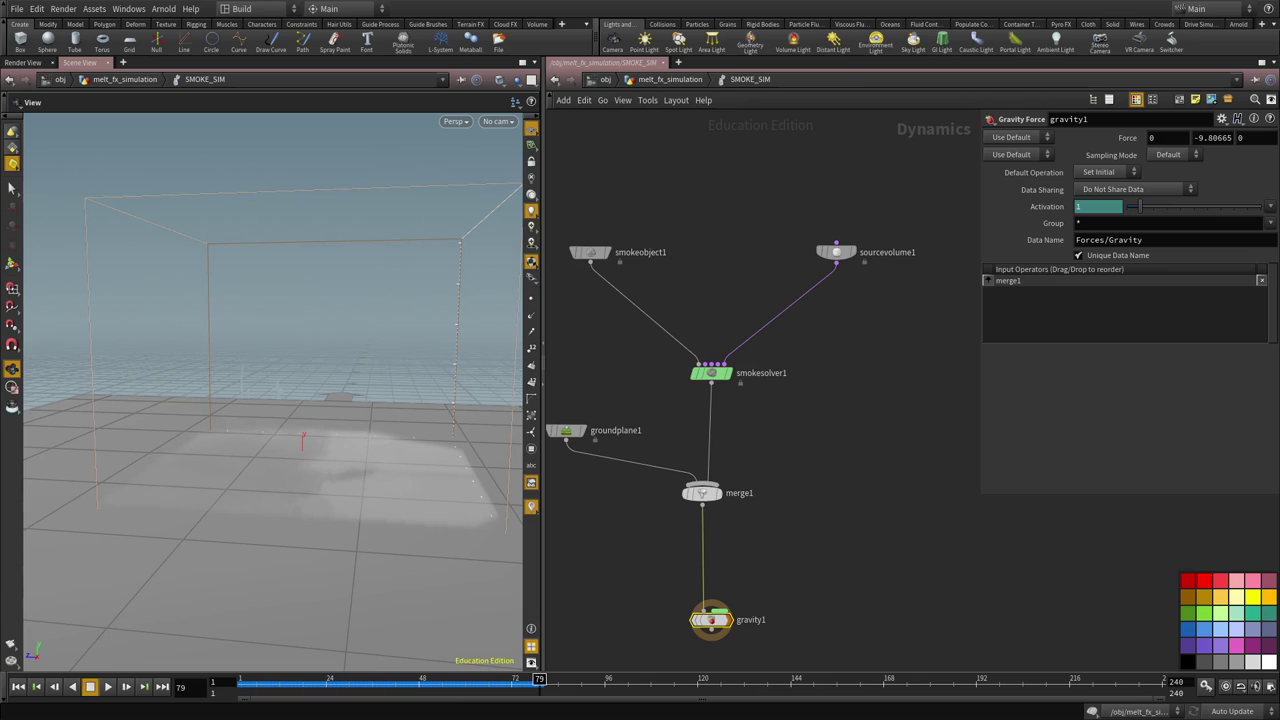
click(18, 686)
drag(704, 606, 797, 541)
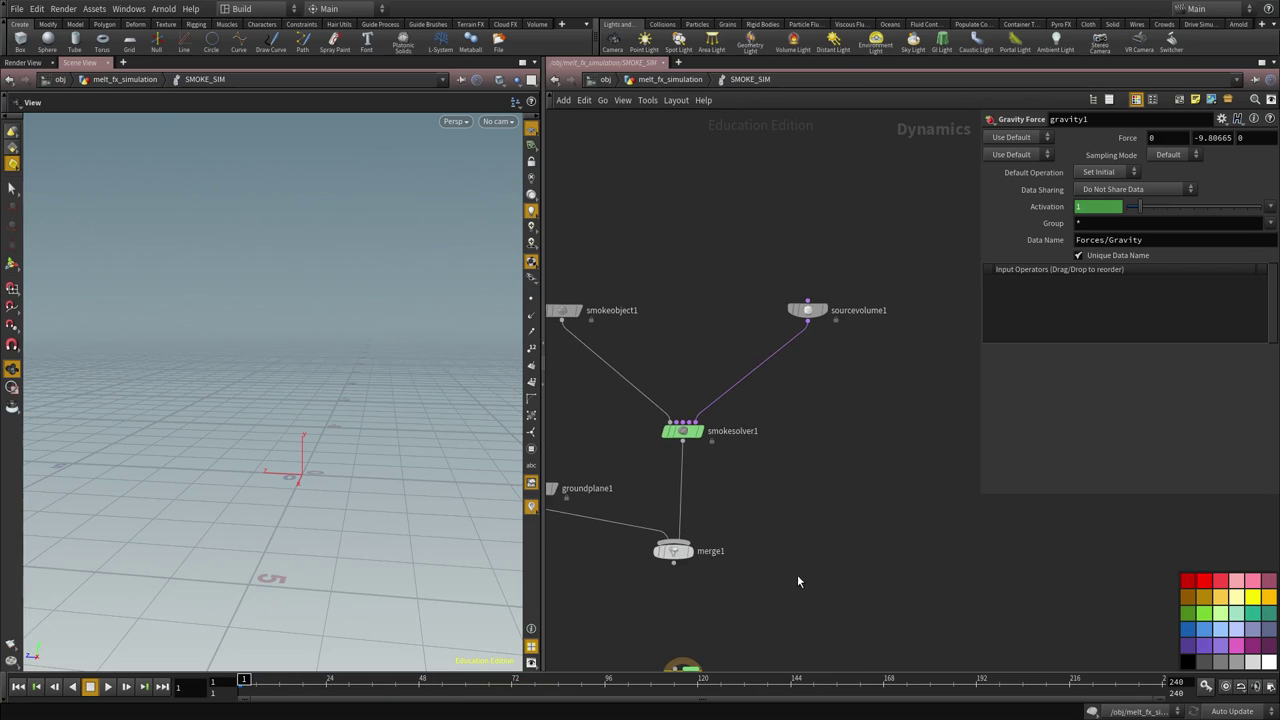
middle_drag(805, 503, 811, 477)
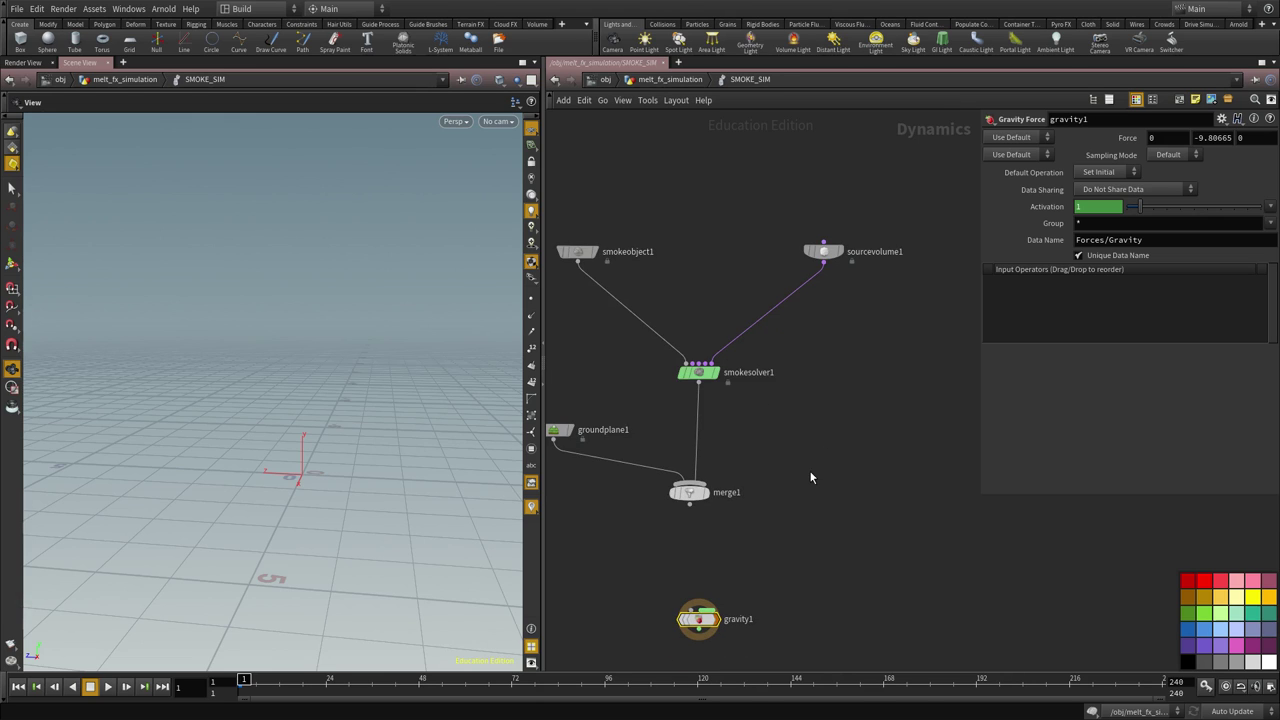
scroll(814, 445, up, 3)
scroll(759, 428, up, 2)
Review smokeobject1, sourcevolume1 and smokesolver1 settings, reading the Buoyancy Lift (5) help
click(603, 365)
scroll(843, 468, right, 2)
click(811, 392)
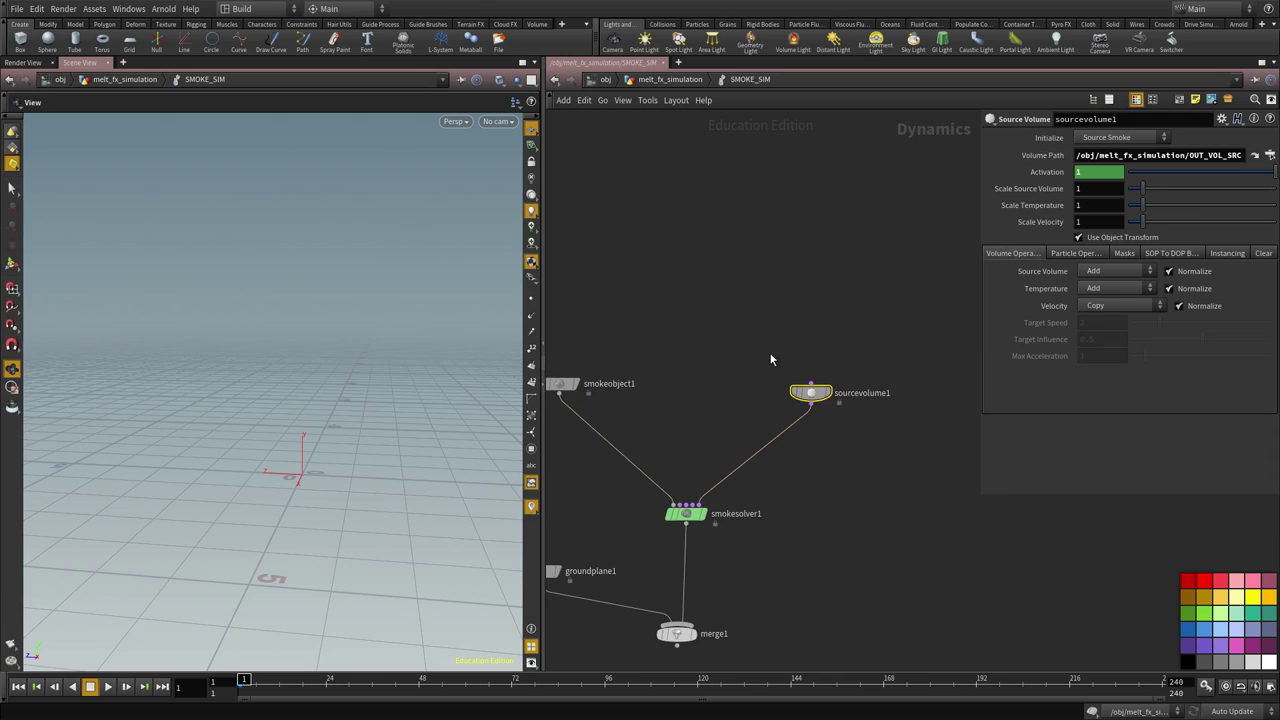
scroll(909, 265, right, 1)
scroll(790, 500, down, 3)
click(700, 425)
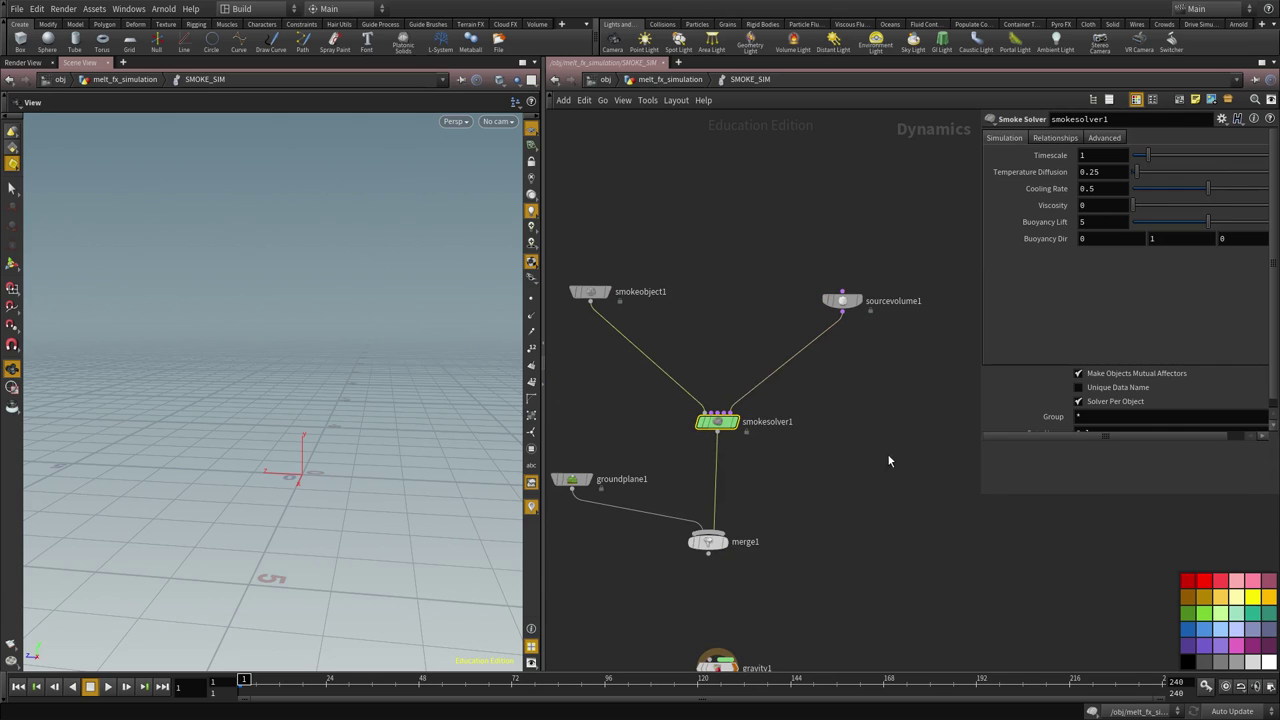
scroll(876, 470, up, 2)
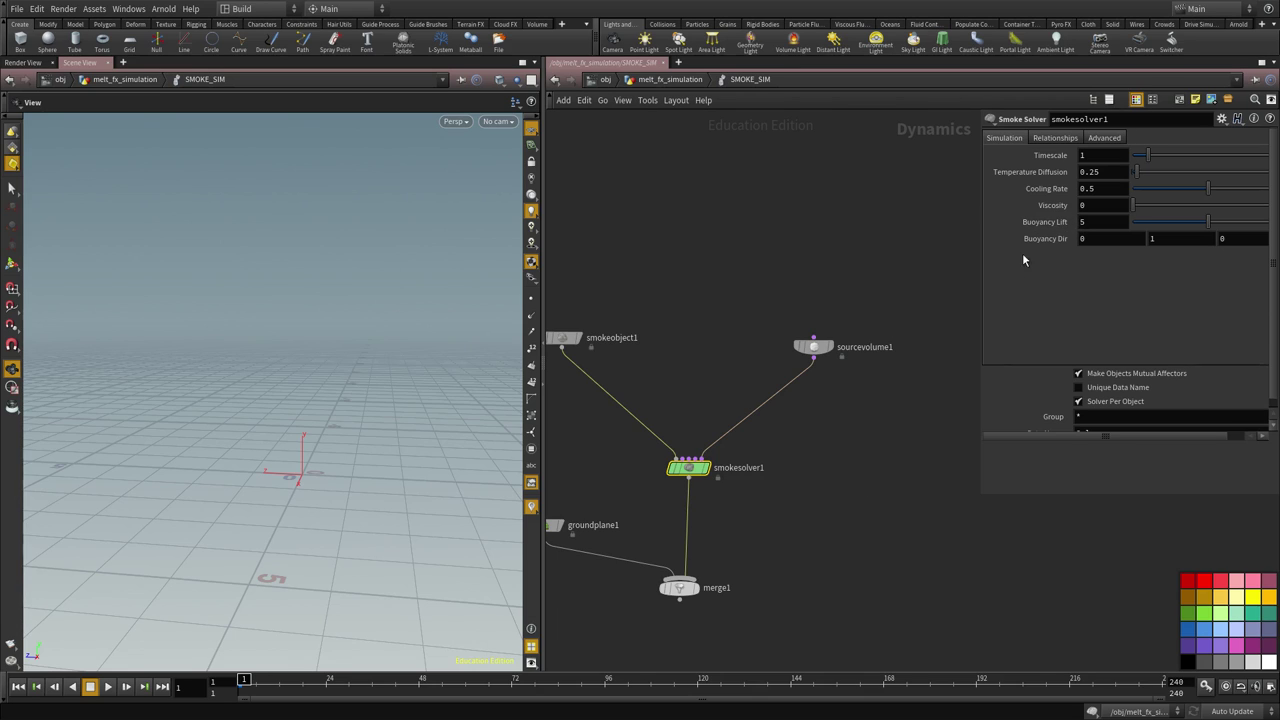
middle_drag(776, 484, 796, 443)
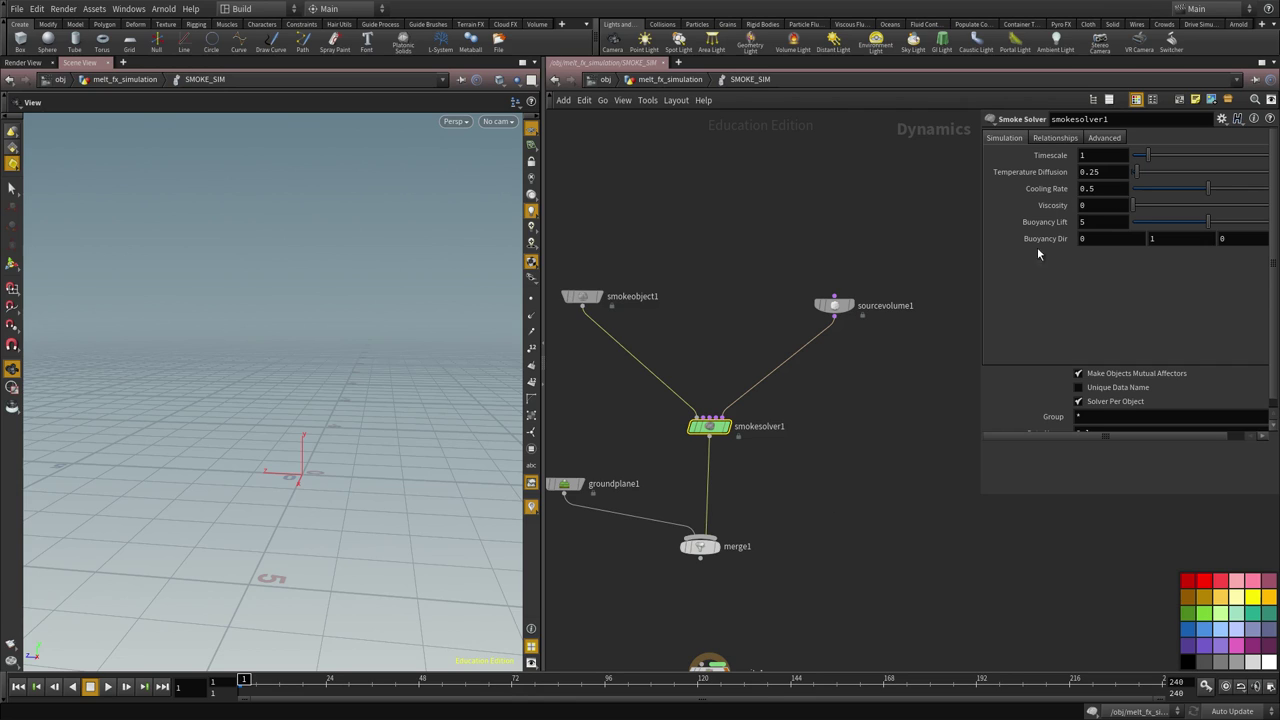
mouse_move(1049, 222)
Go up to melt_fx_simulation, select OUT_VOL_SRC and check file2's bear volume info
middle_drag(872, 393, 838, 431)
key(u)
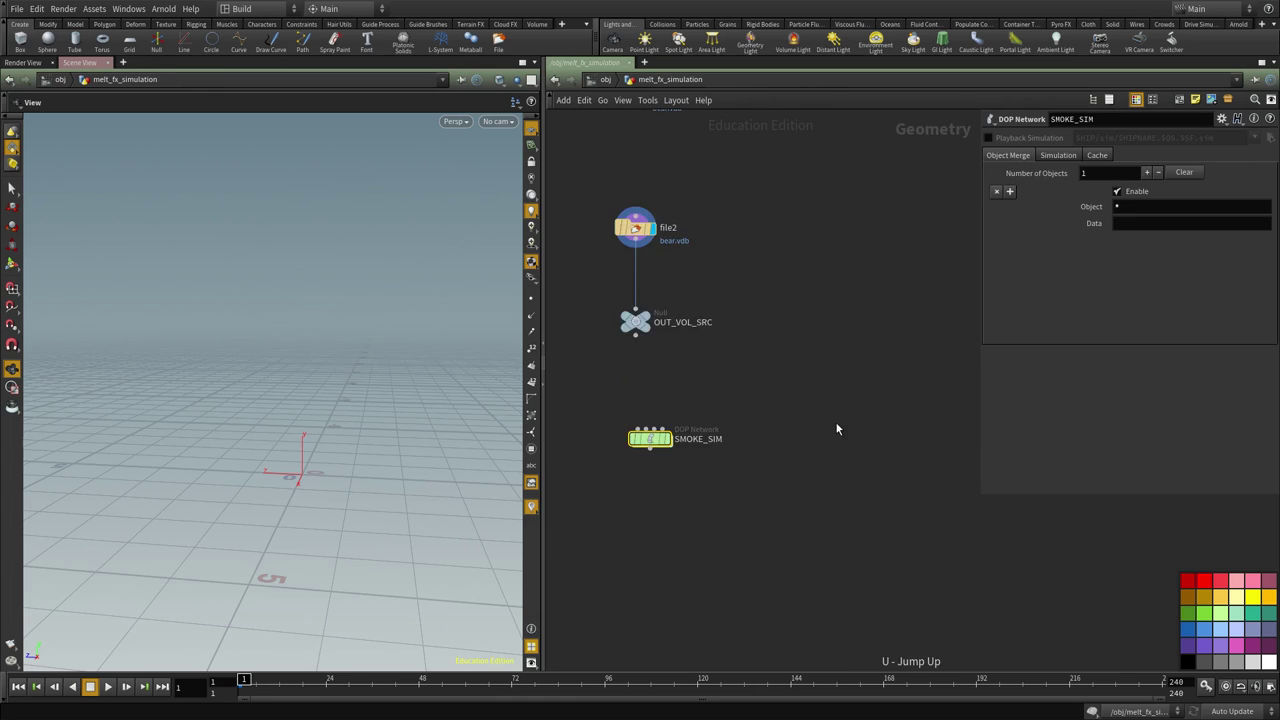
click(699, 413)
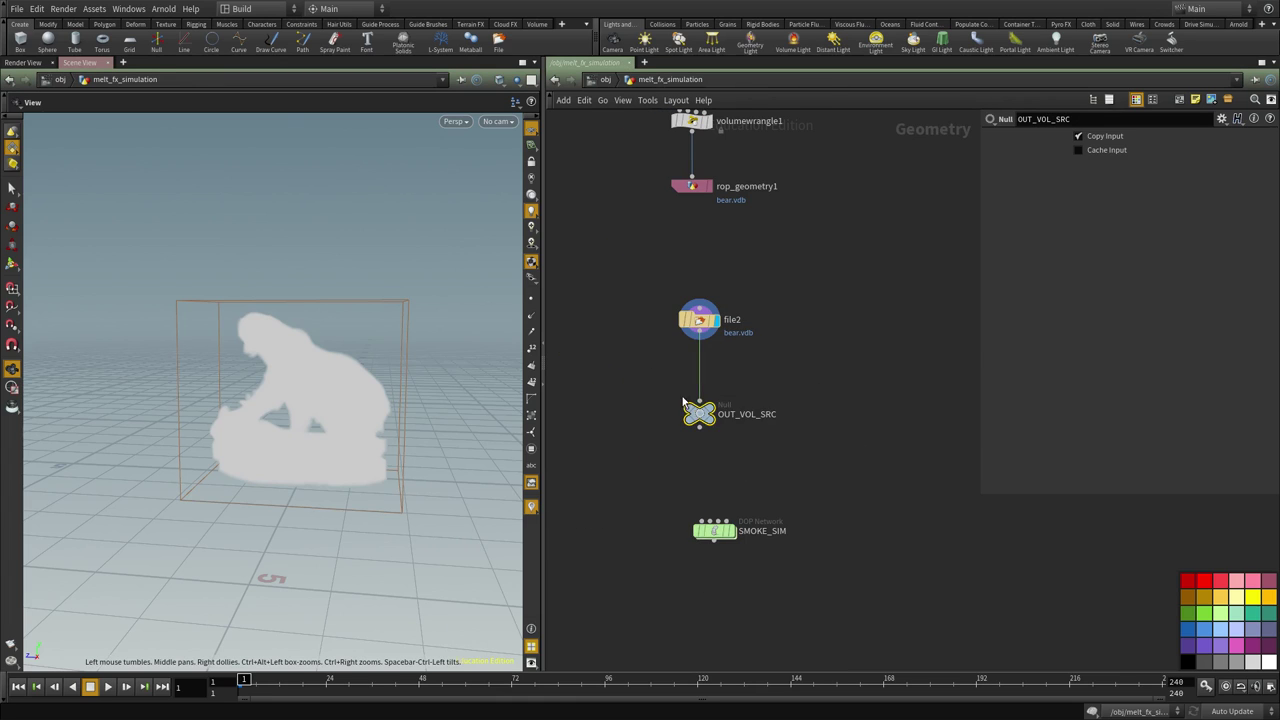
middle_click(703, 326)
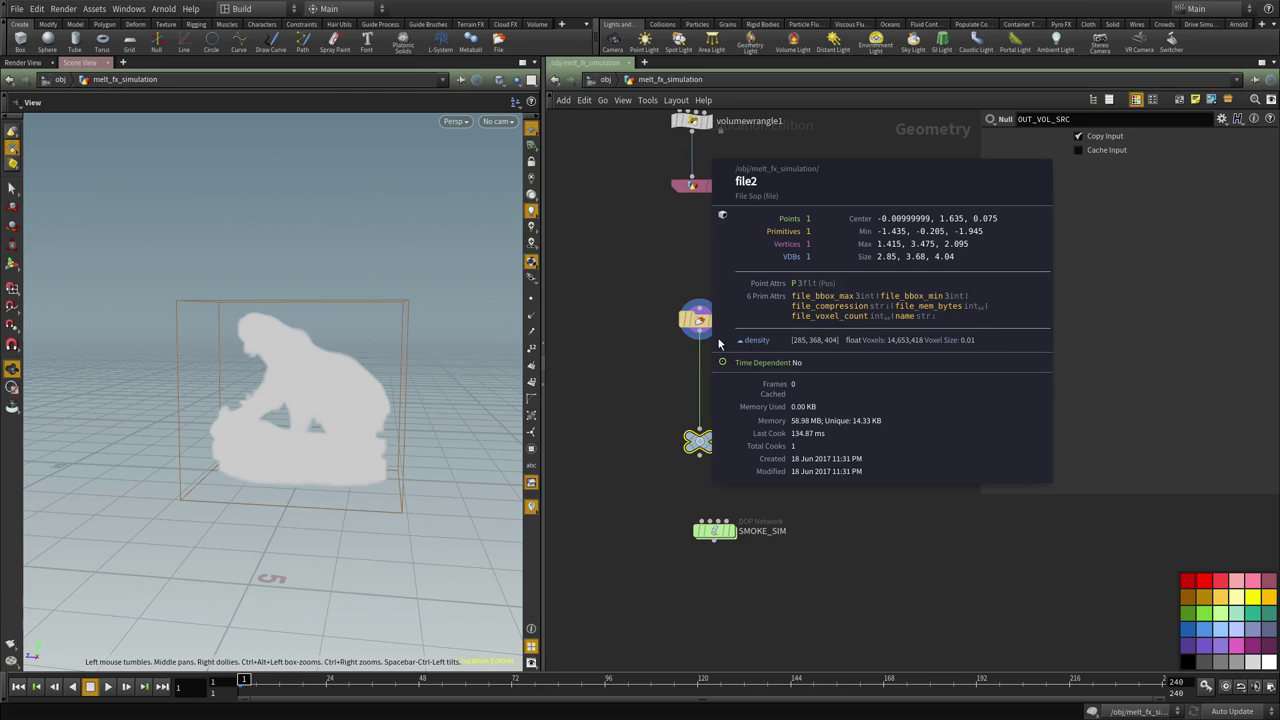
scroll(751, 356, up, 2)
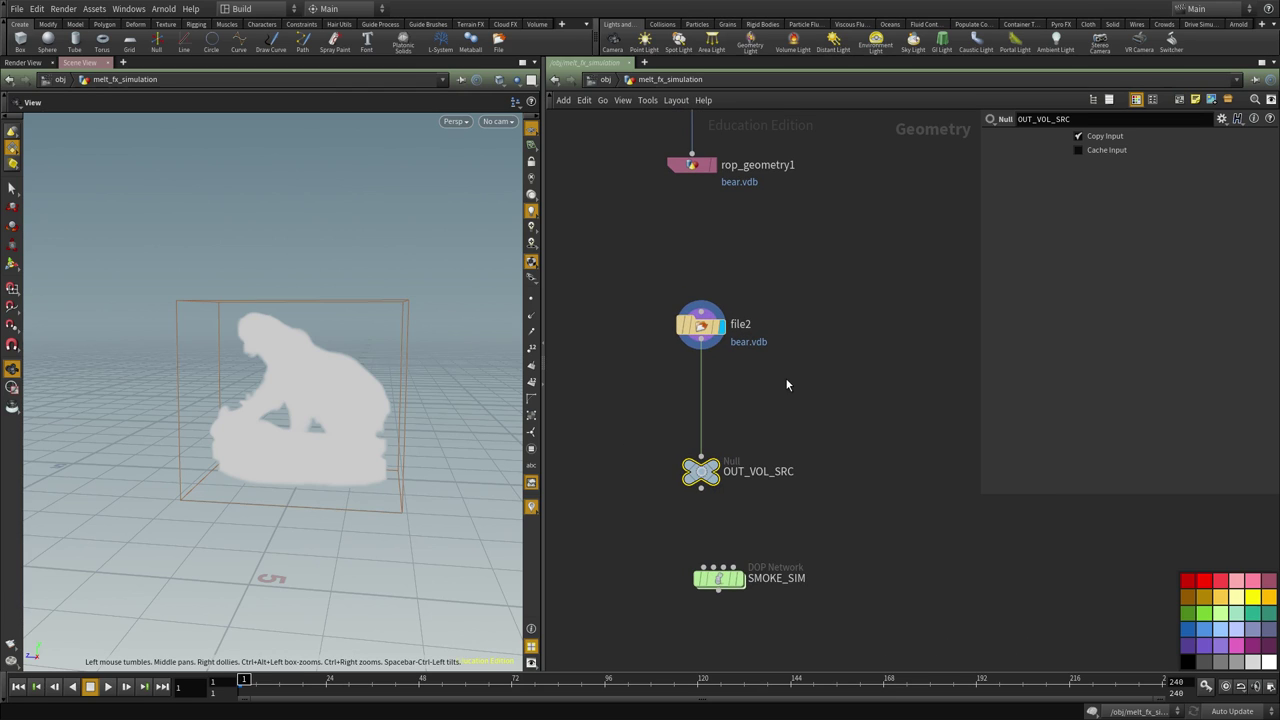
Add a Name node after file2 and place it beside file2 in the network
key(Tab)
key(Return)
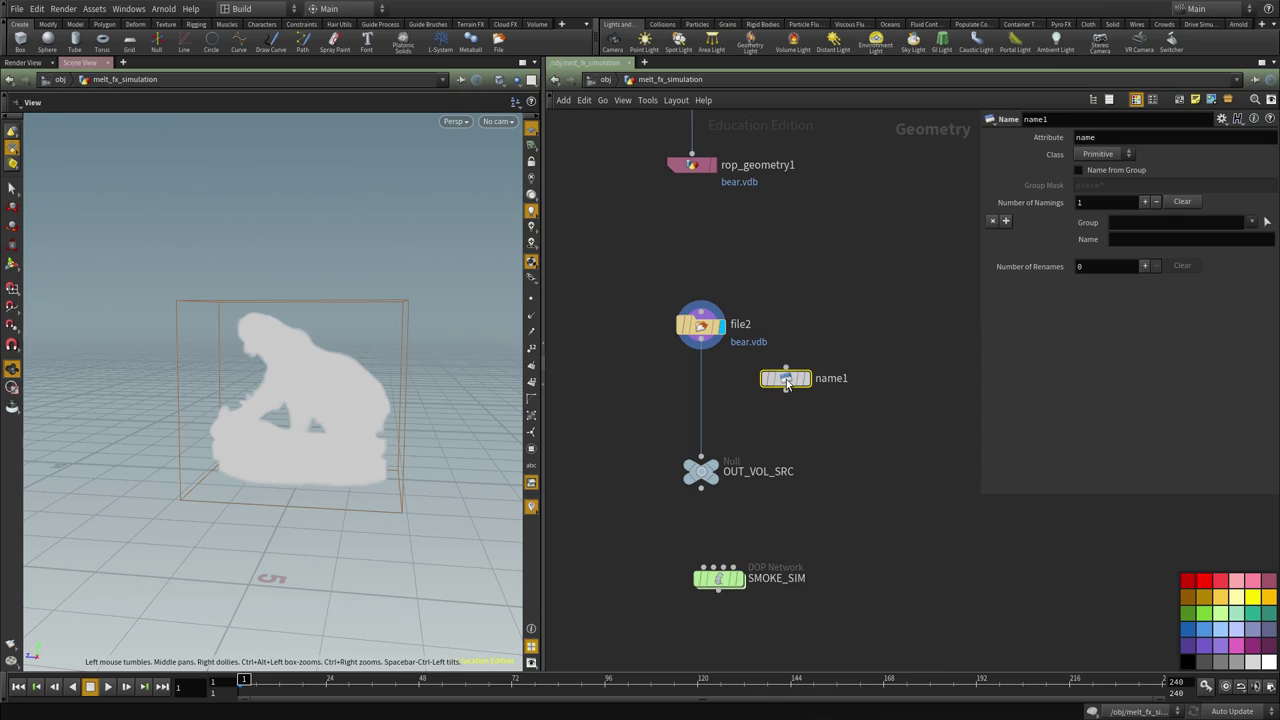
click(786, 379)
drag(786, 366, 706, 348)
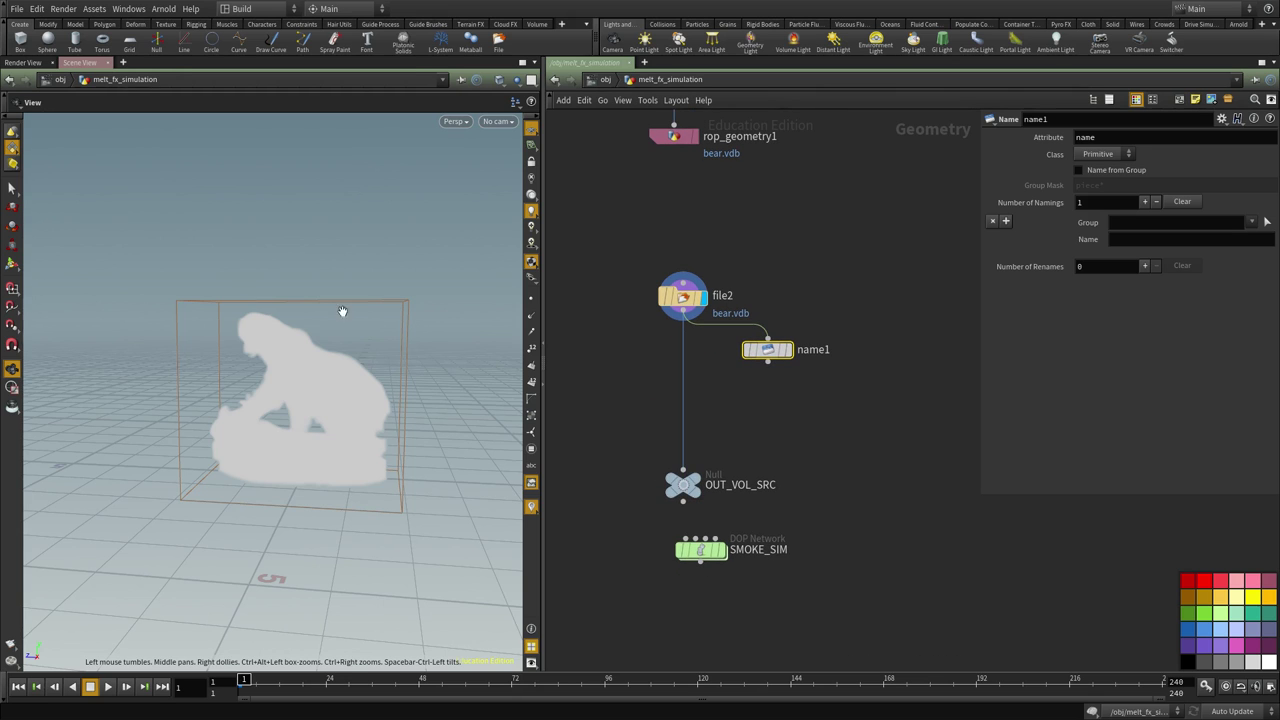
drag(318, 354, 297, 414)
scroll(297, 414, up, 4)
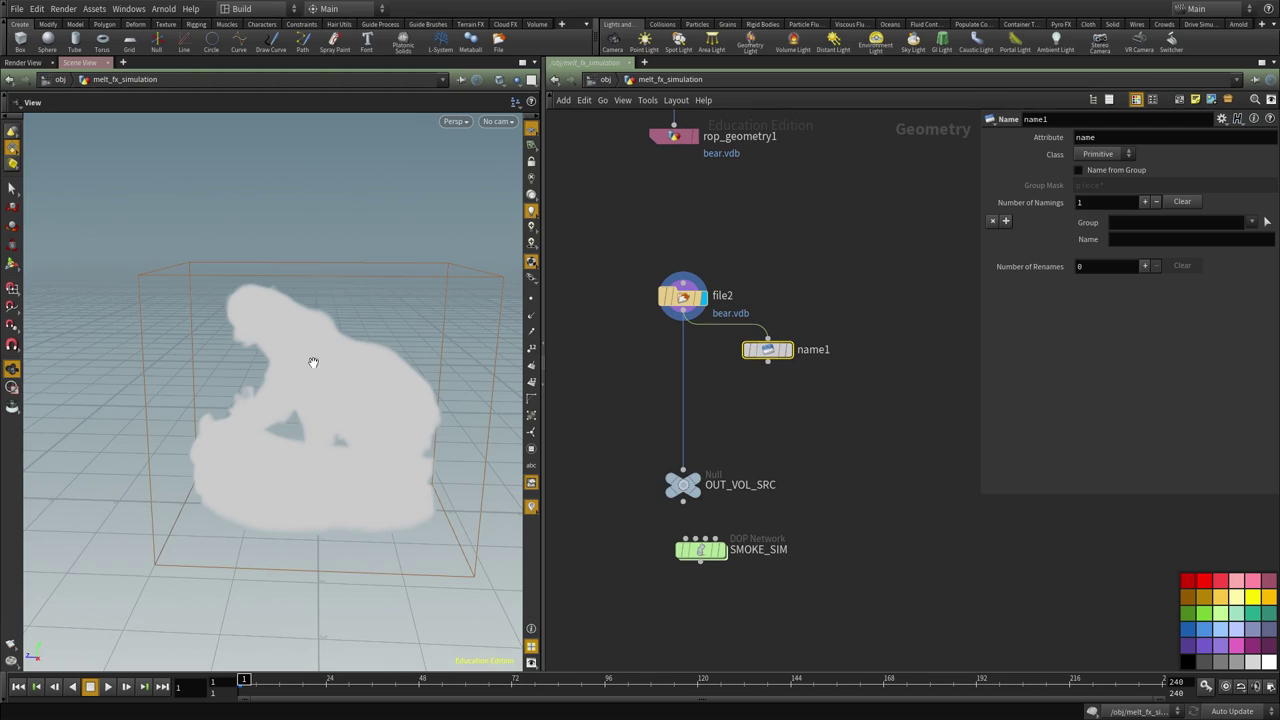
Rename the density volume to 'temperature', display name1, and check its info for the volume
click(1250, 222)
click(1251, 239)
click(1156, 240)
click(1145, 267)
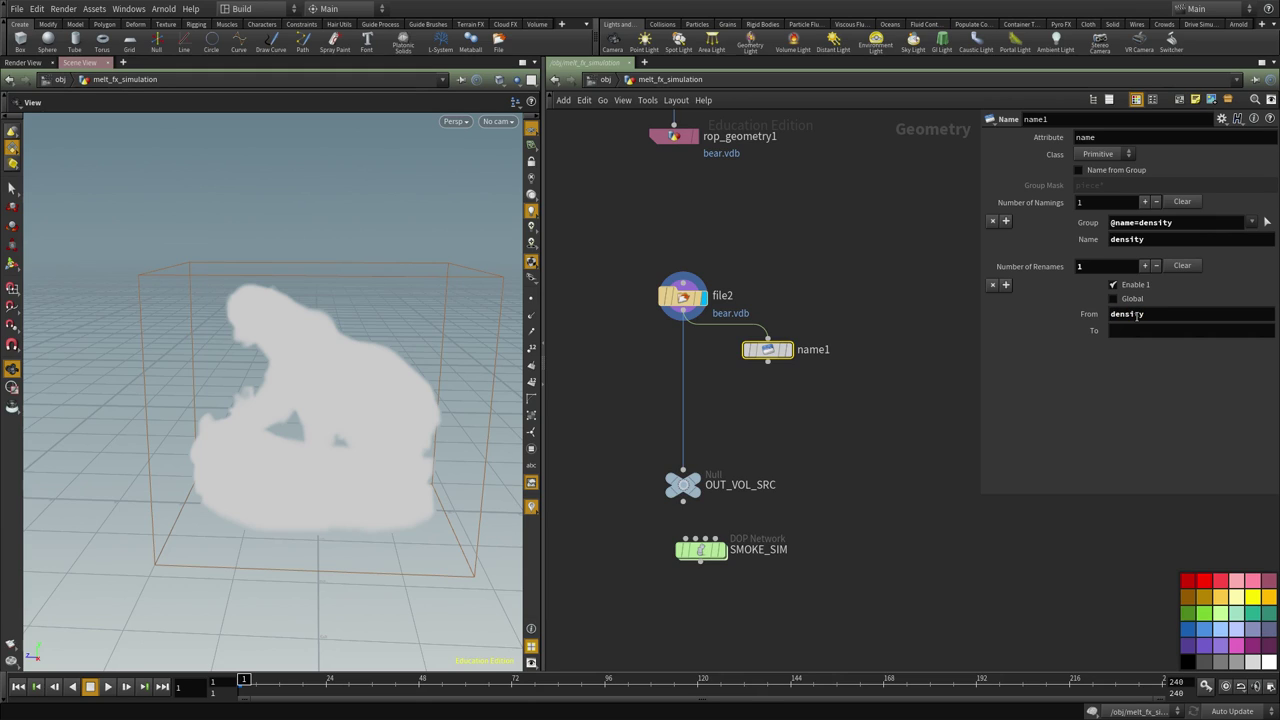
click(1131, 333)
text(temperature)
click(788, 350)
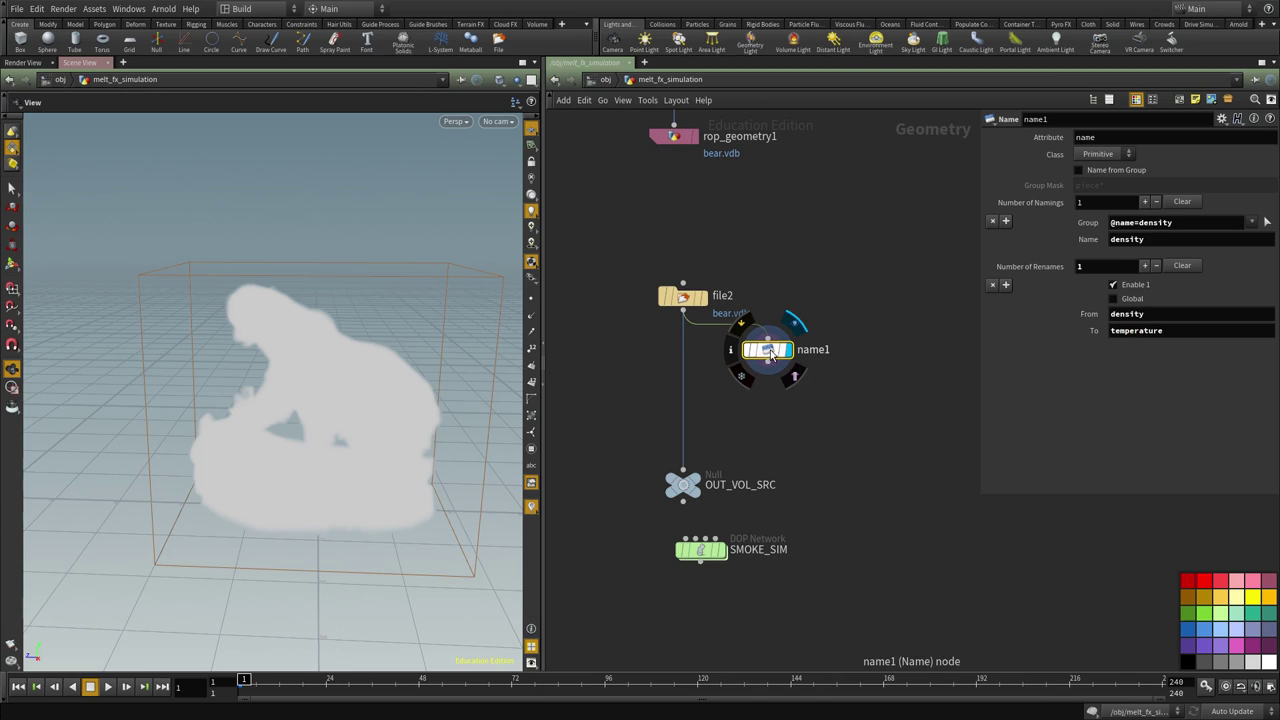
middle_click(771, 355)
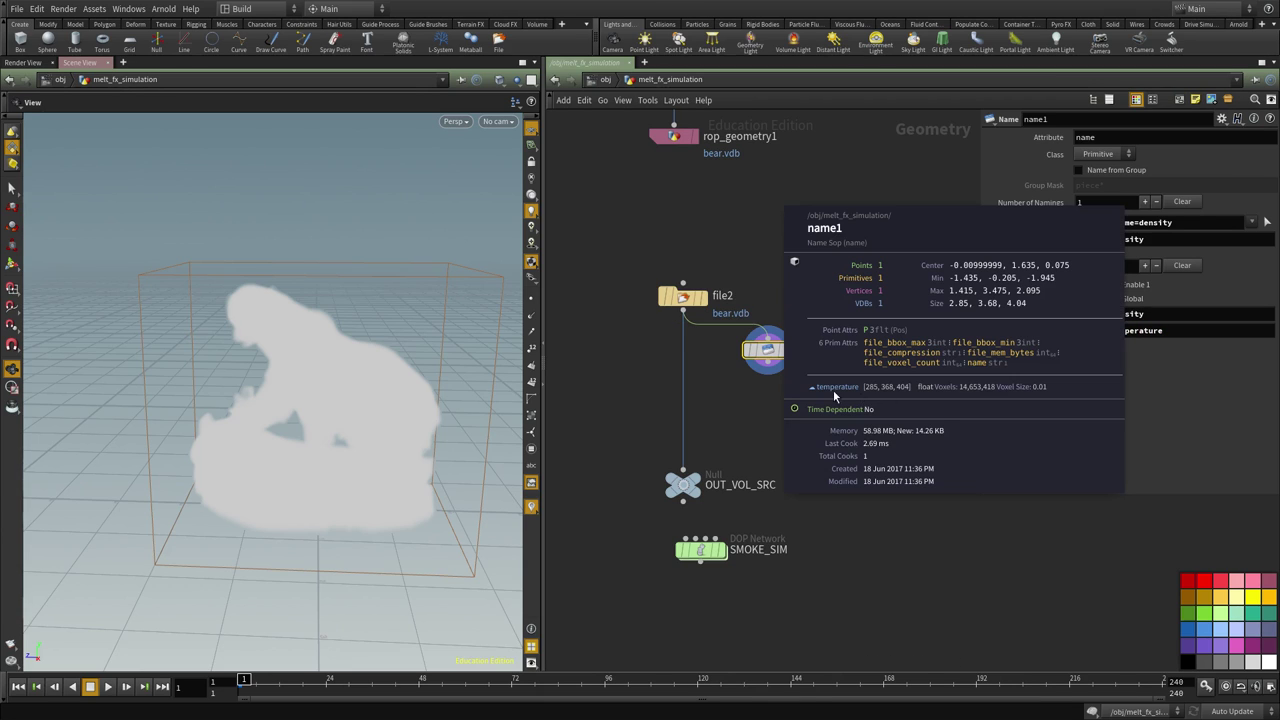
Insert a merge1 node between file2 and OUT_VOL_SRC, with name1 as its second input
key(Tab)
text(merge)
key(Return)
click(724, 403)
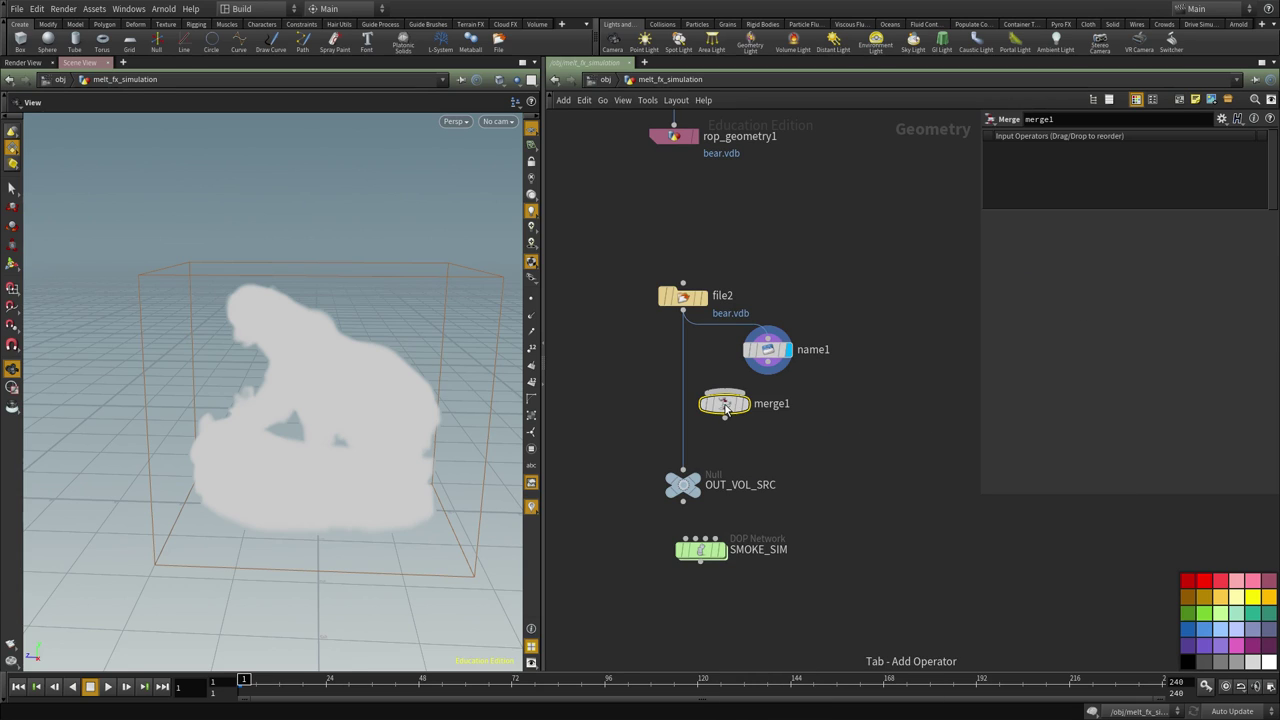
drag(724, 403, 684, 414)
click(767, 372)
click(683, 404)
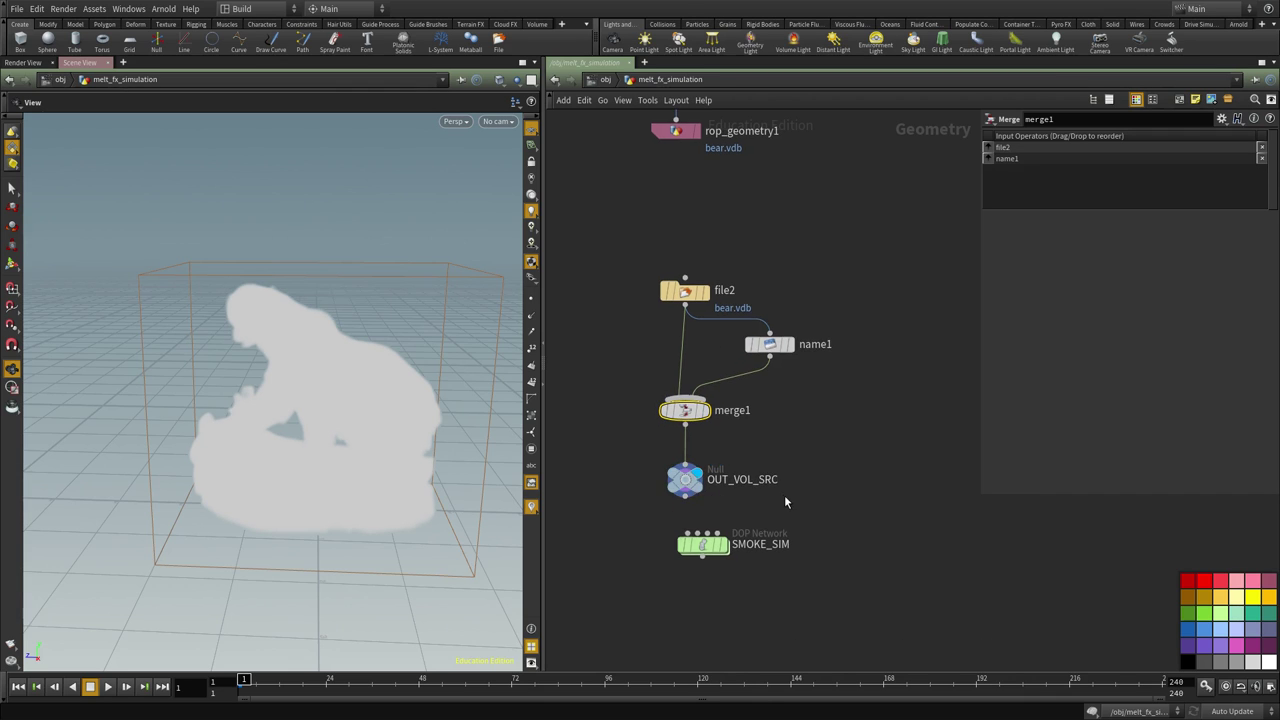
Make room in the network and insert a visibility1 node between name1 and merge1
middle_drag(784, 495, 797, 392)
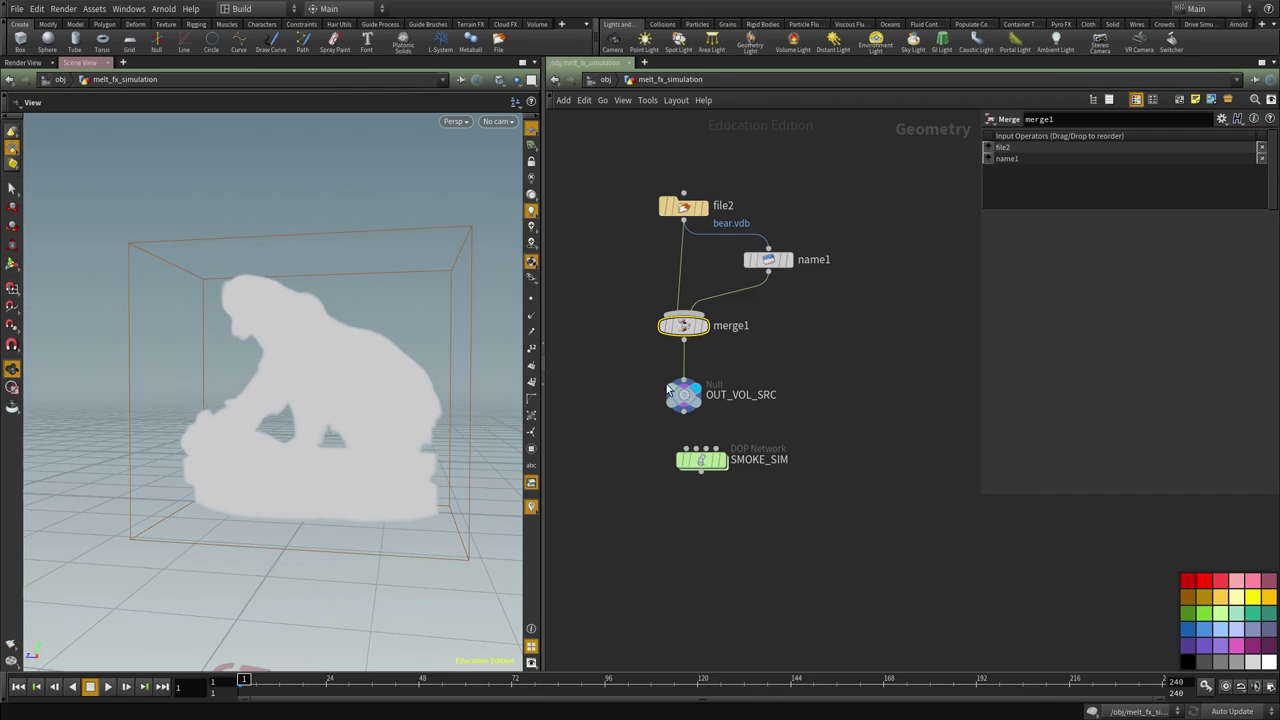
scroll(311, 377, up, 5)
scroll(738, 422, down, 2)
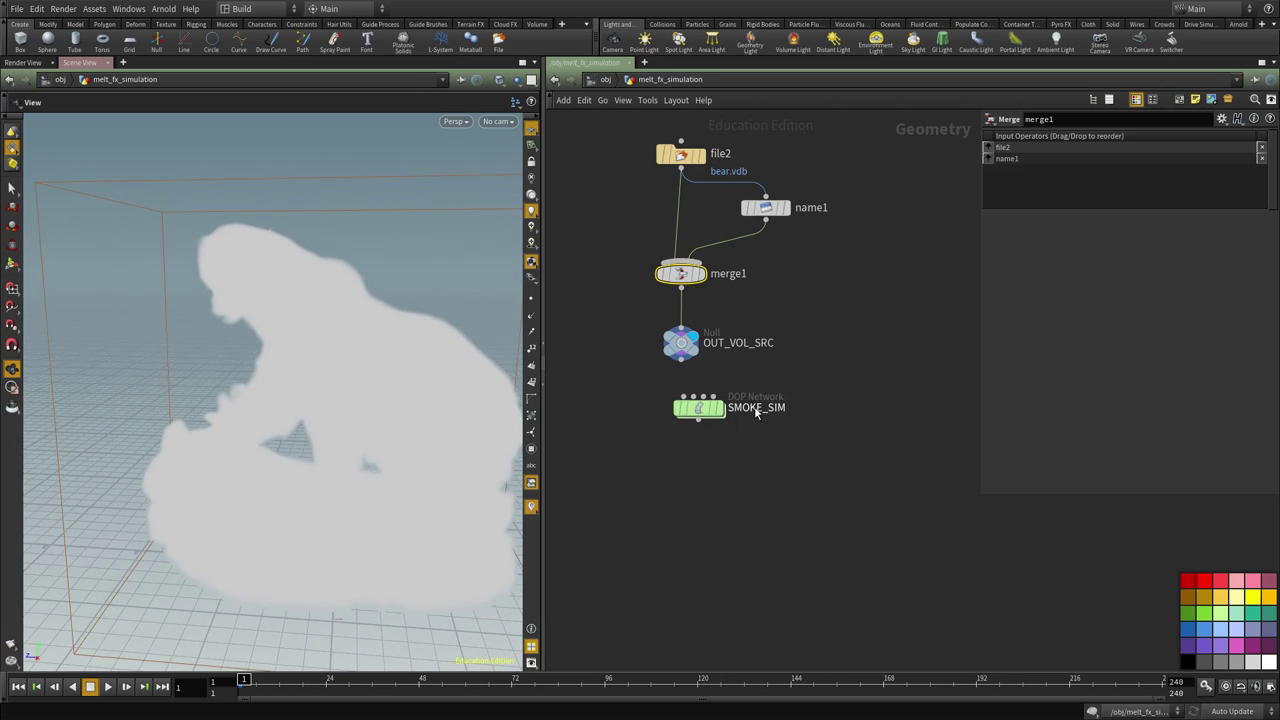
drag(714, 416, 709, 505)
drag(748, 436, 680, 317)
key(Tab)
text(vis)
key(Return)
click(780, 285)
drag(778, 284, 743, 261)
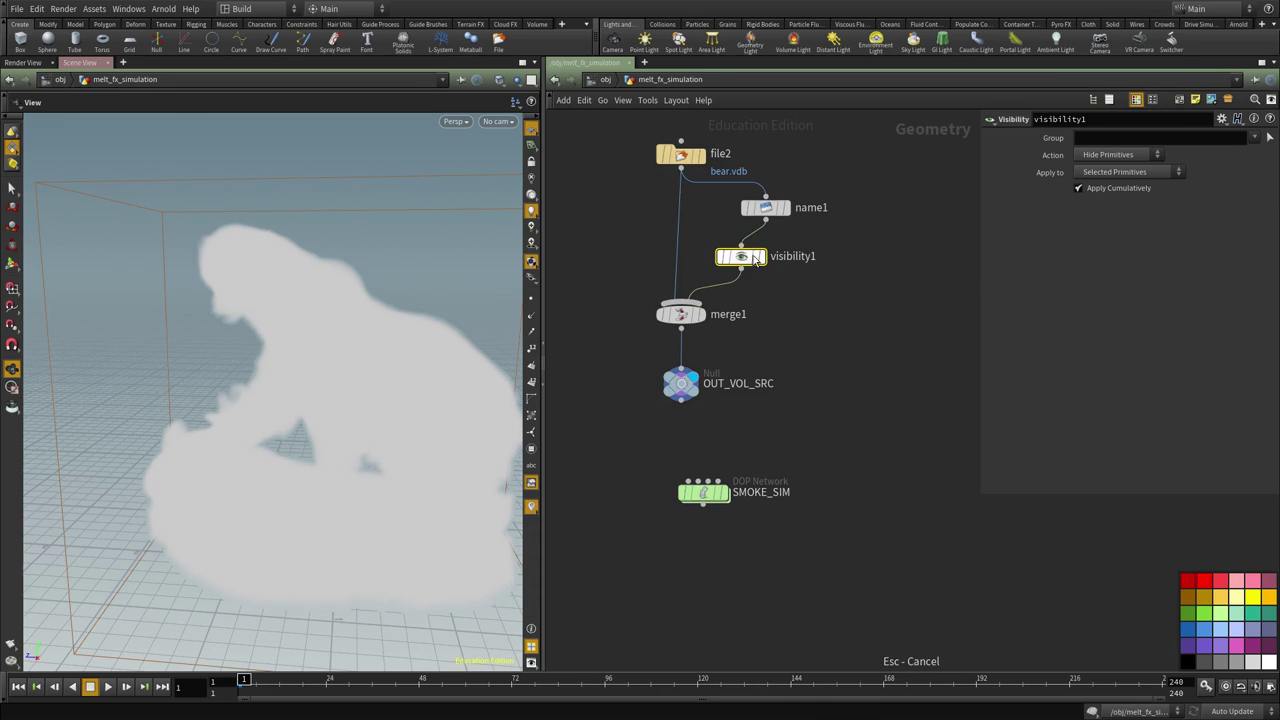
Display visibility1's output, then make merge1 the displayed combined result
click(758, 258)
middle_drag(792, 319, 826, 271)
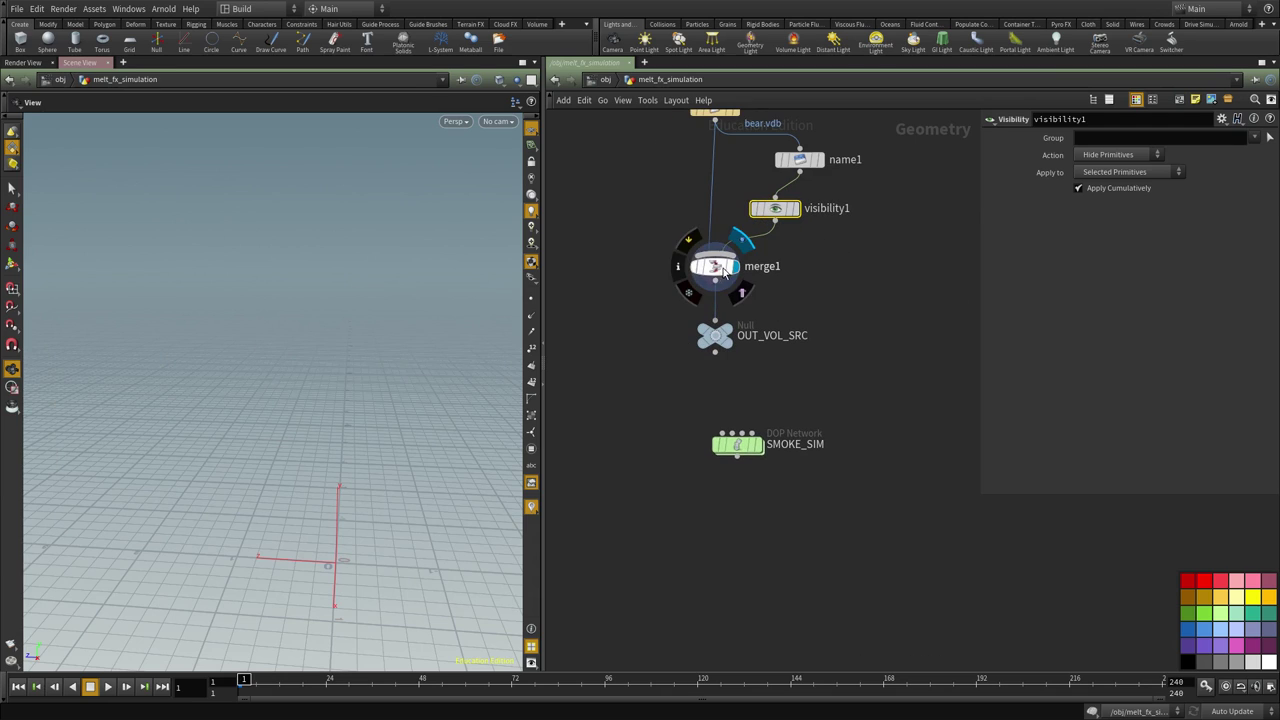
click(720, 273)
middle_drag(720, 273, 689, 204)
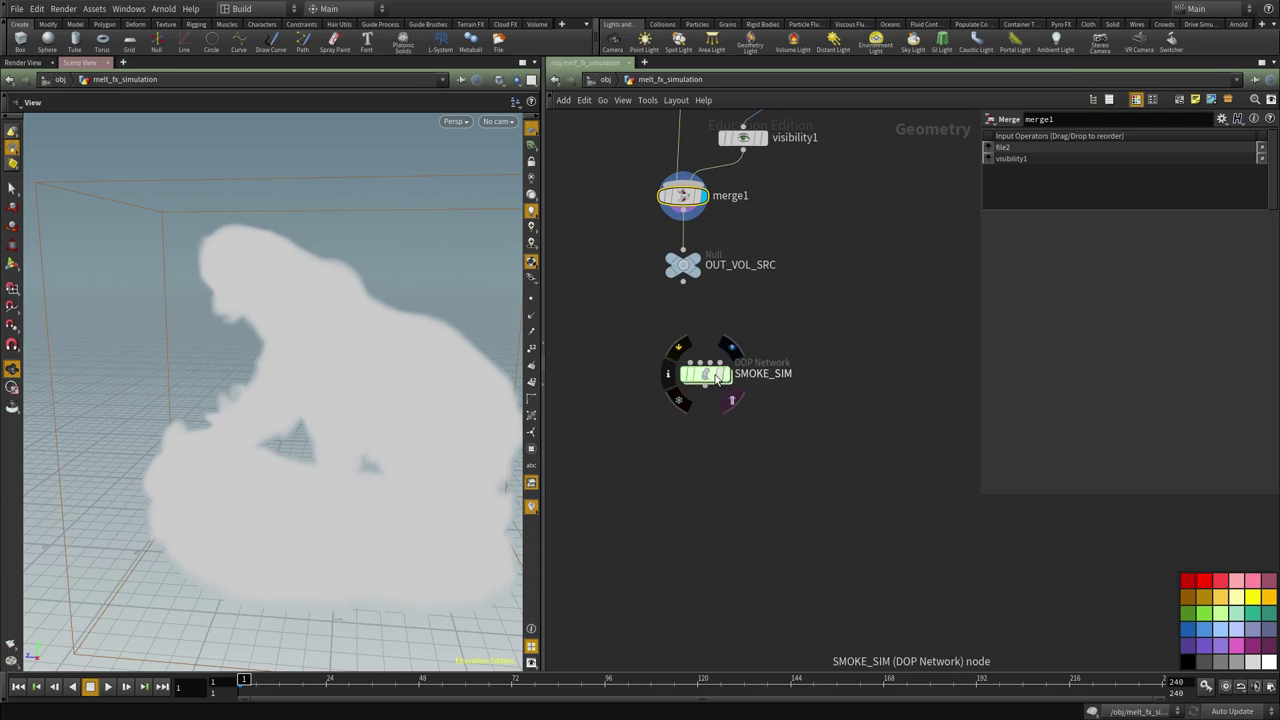
Enter SMOKE_SIM, display its merge1 output, and play the current smoke simulation
double_click(712, 377)
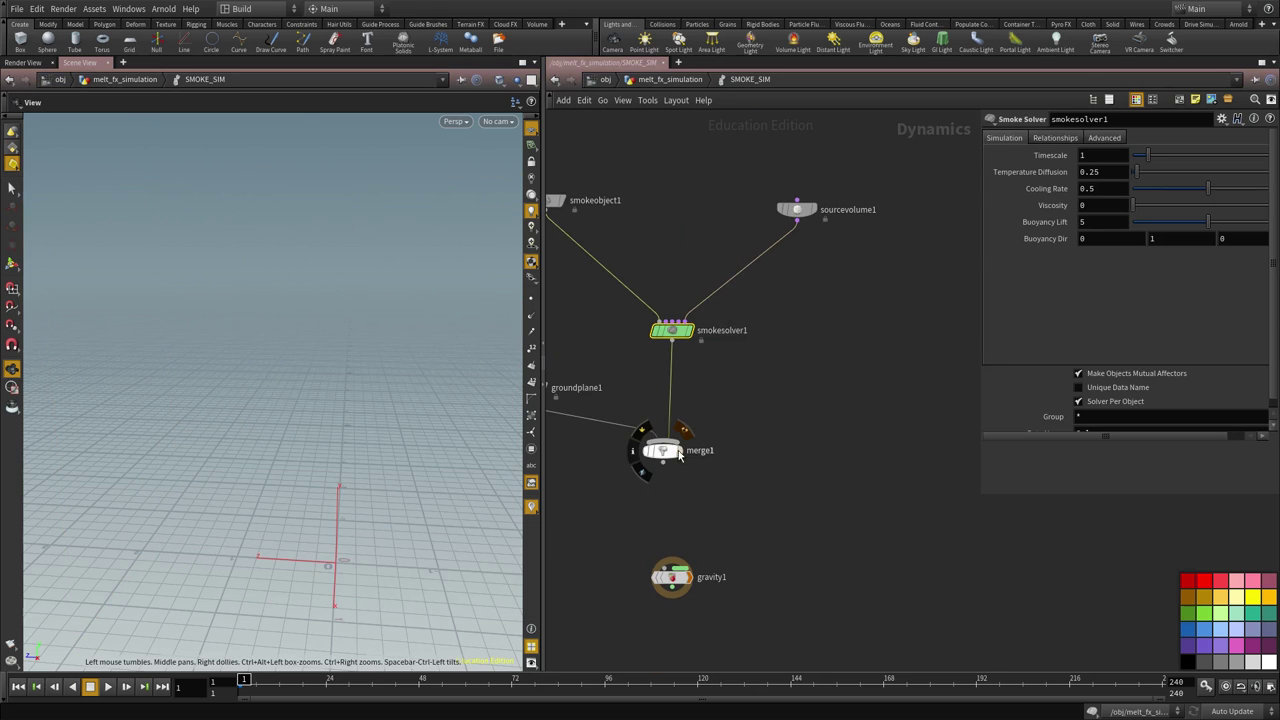
click(660, 451)
click(117, 688)
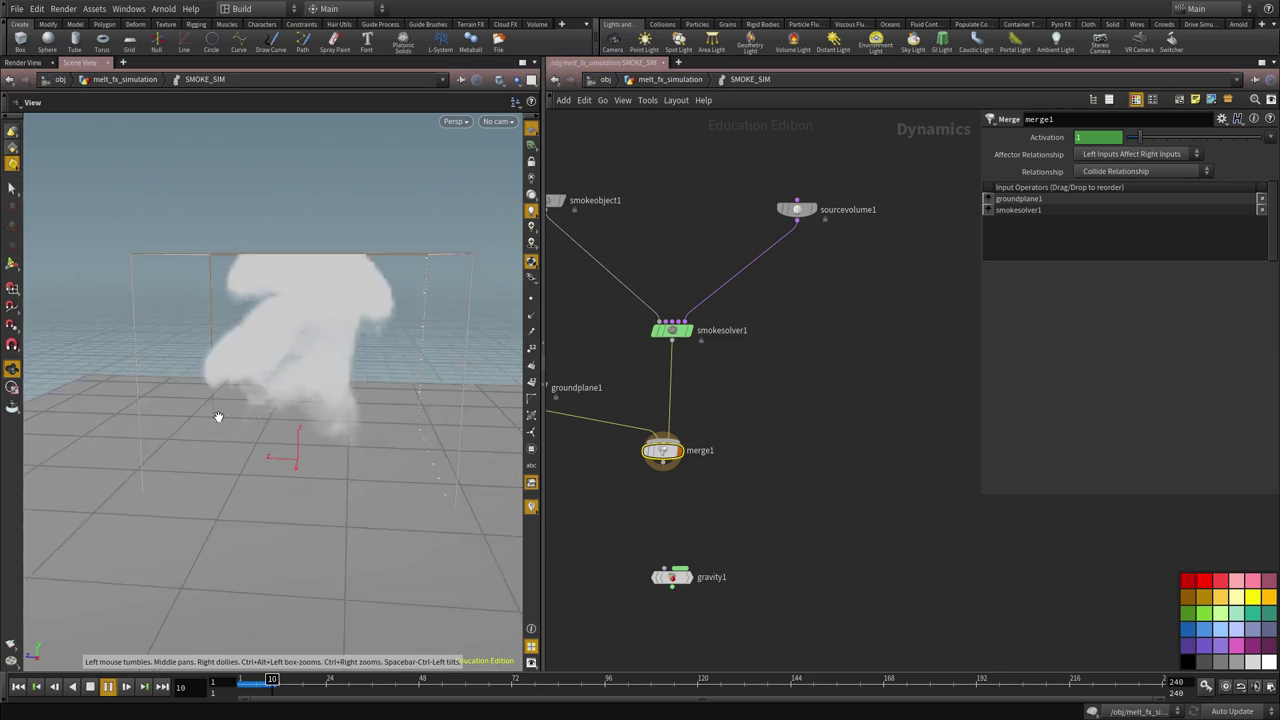
mouse_move(229, 682)
mouse_down()
mouse_move(305, 680)
mouse_move(252, 687)
mouse_up()
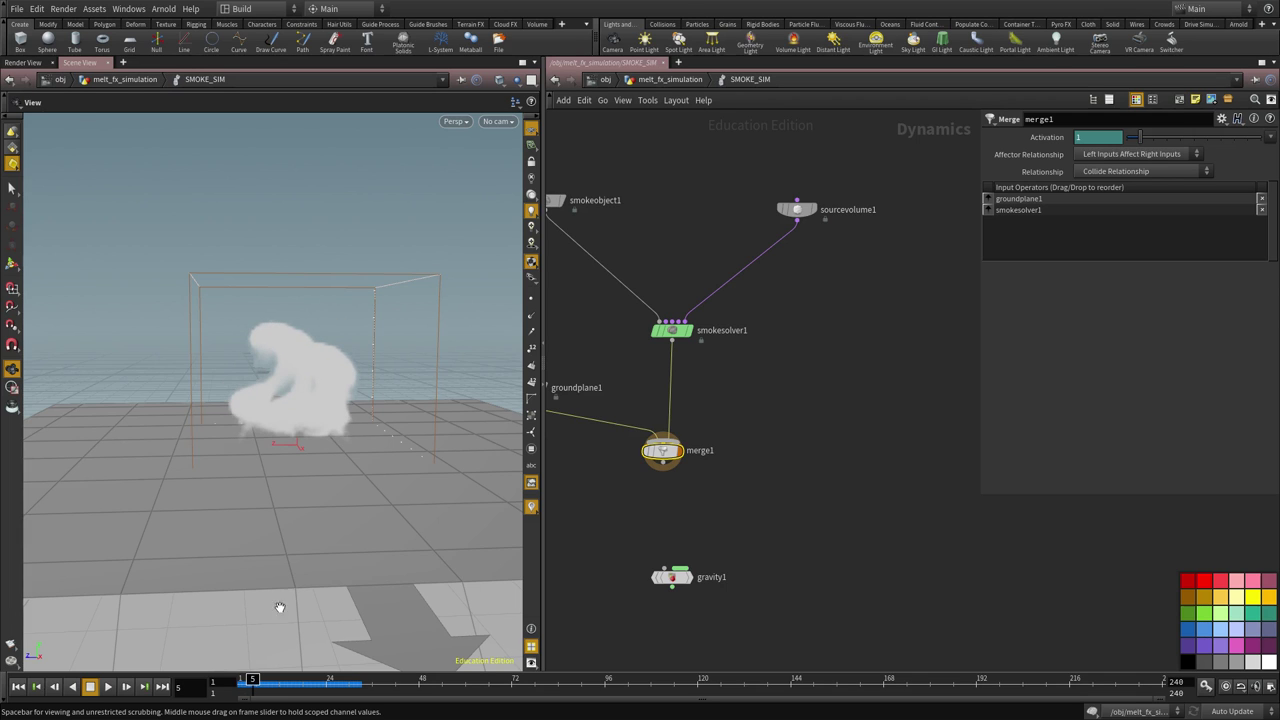
Set smokesolver1's Buoyancy Lift to -5
scroll(306, 503, up, 3)
click(671, 330)
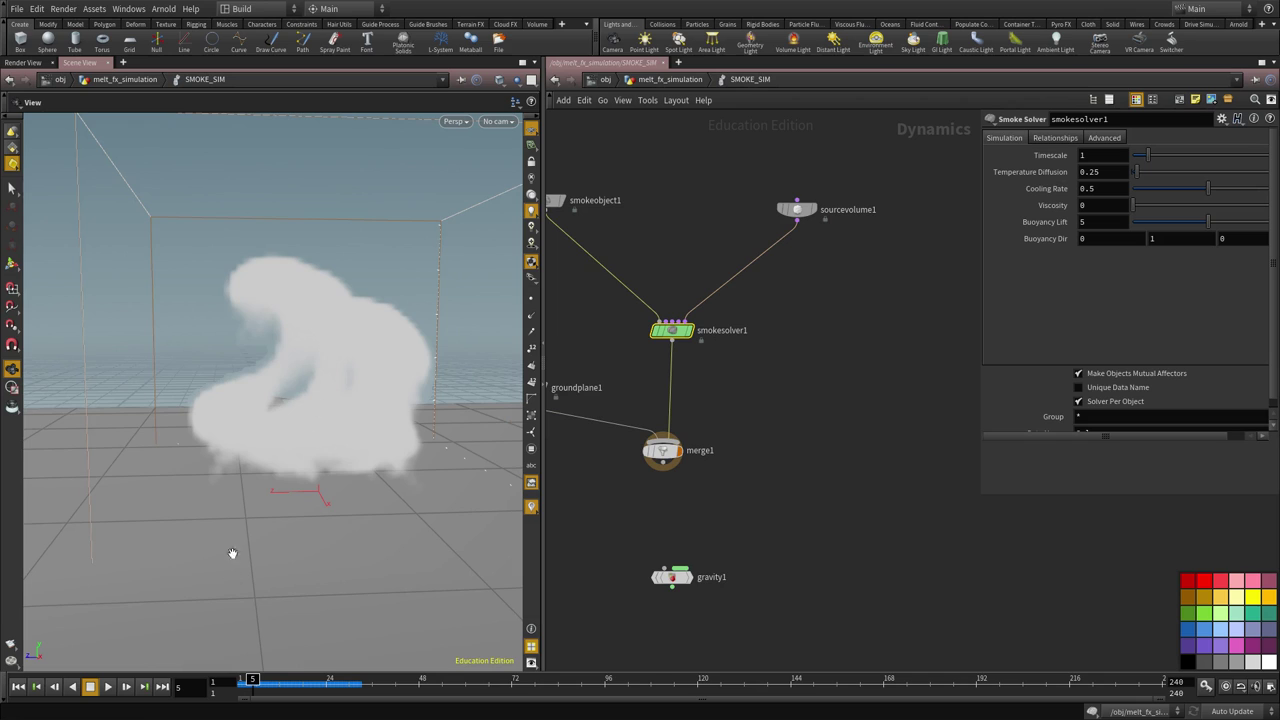
drag(253, 688, 244, 688)
key(Return)
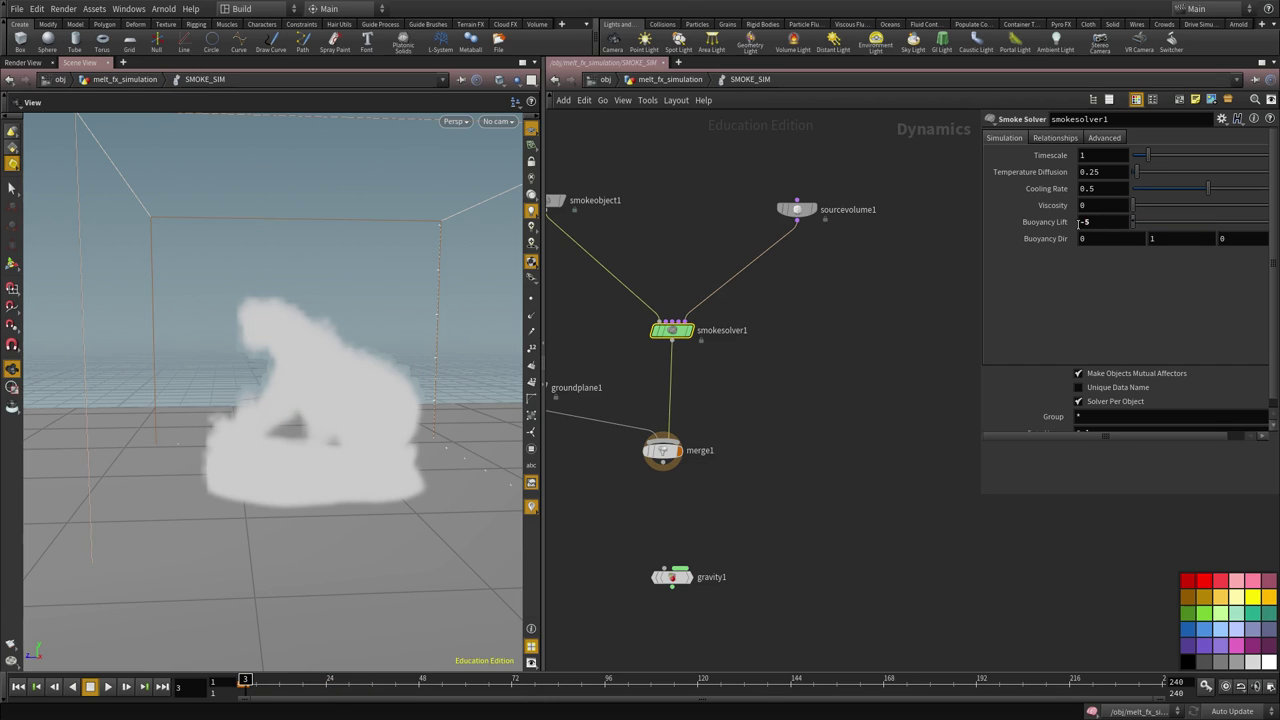
Replay the sinking smoke from frame 1 and scrub through the early frames
click(20, 692)
click(104, 689)
click(89, 687)
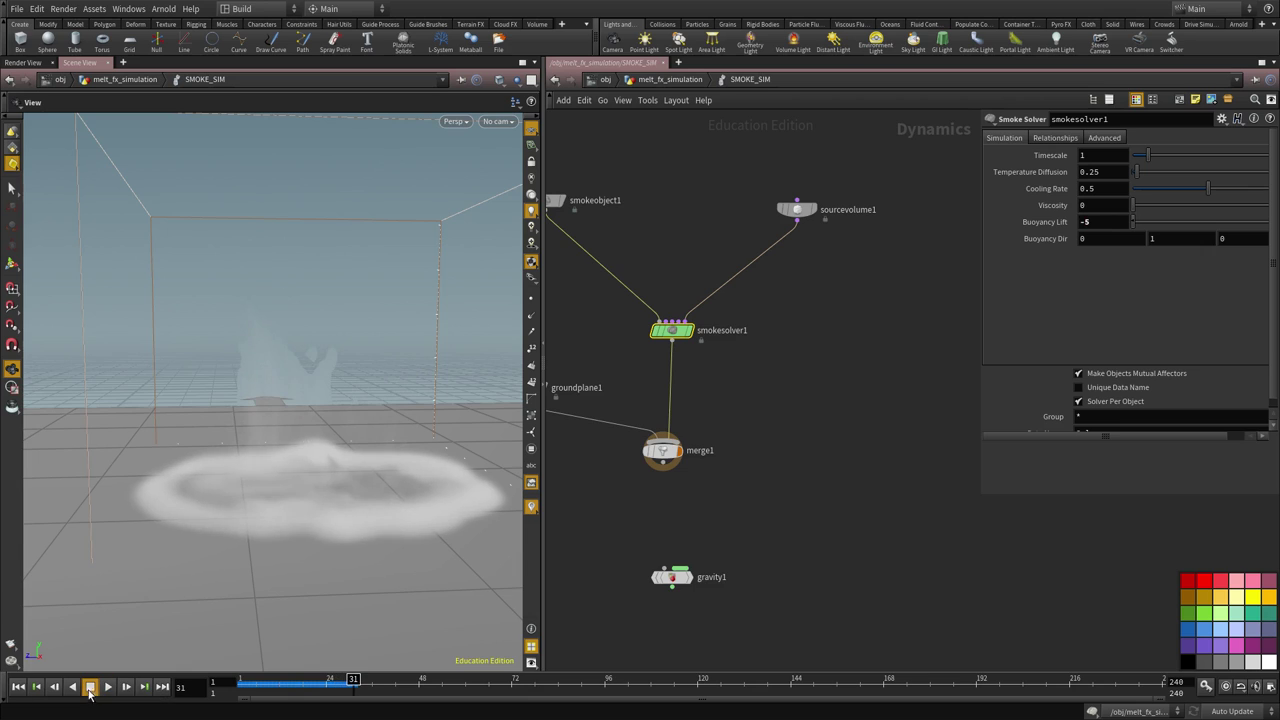
click(18, 690)
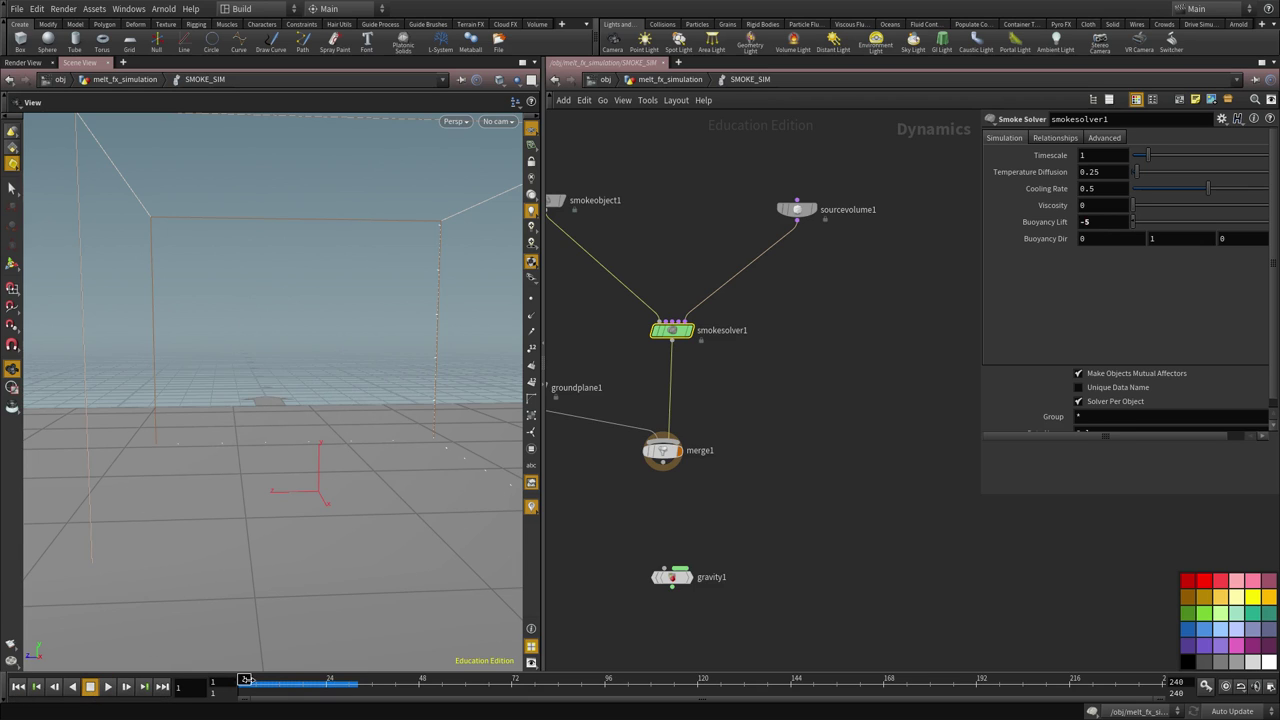
mouse_move(248, 680)
mouse_down()
mouse_move(285, 686)
mouse_move(245, 686)
mouse_move(271, 686)
mouse_up()
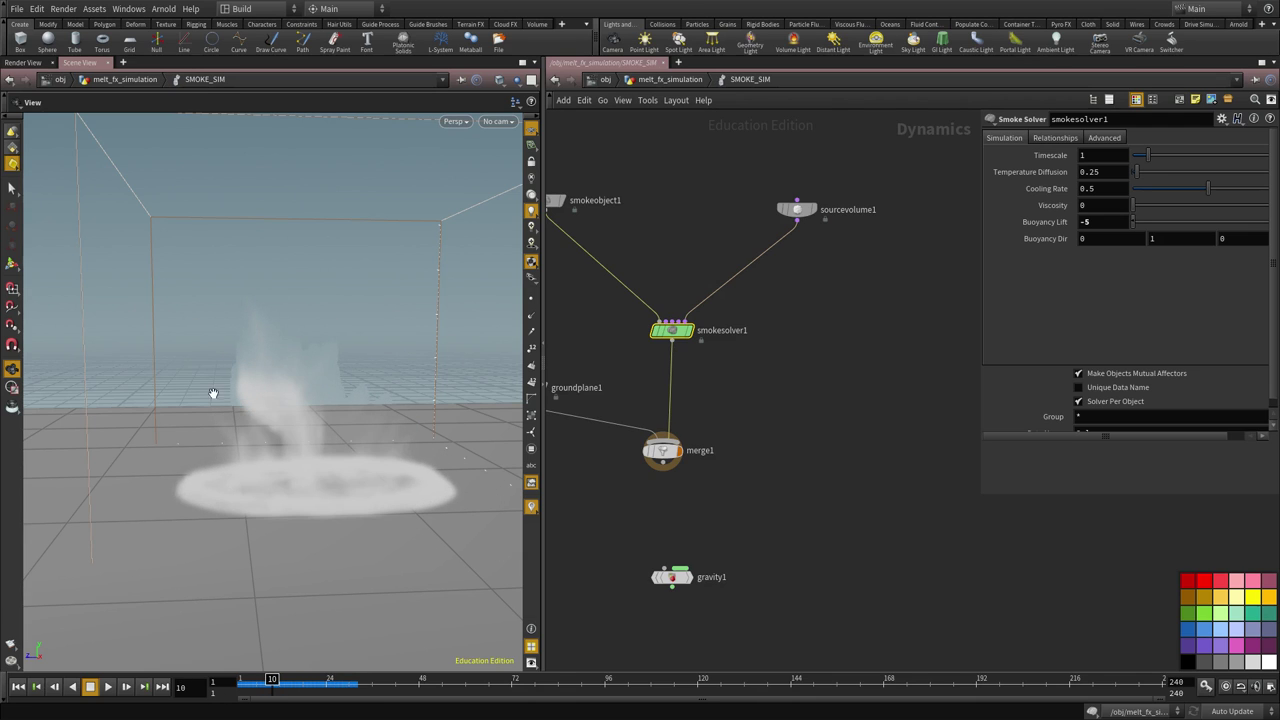
drag(267, 695, 243, 686)
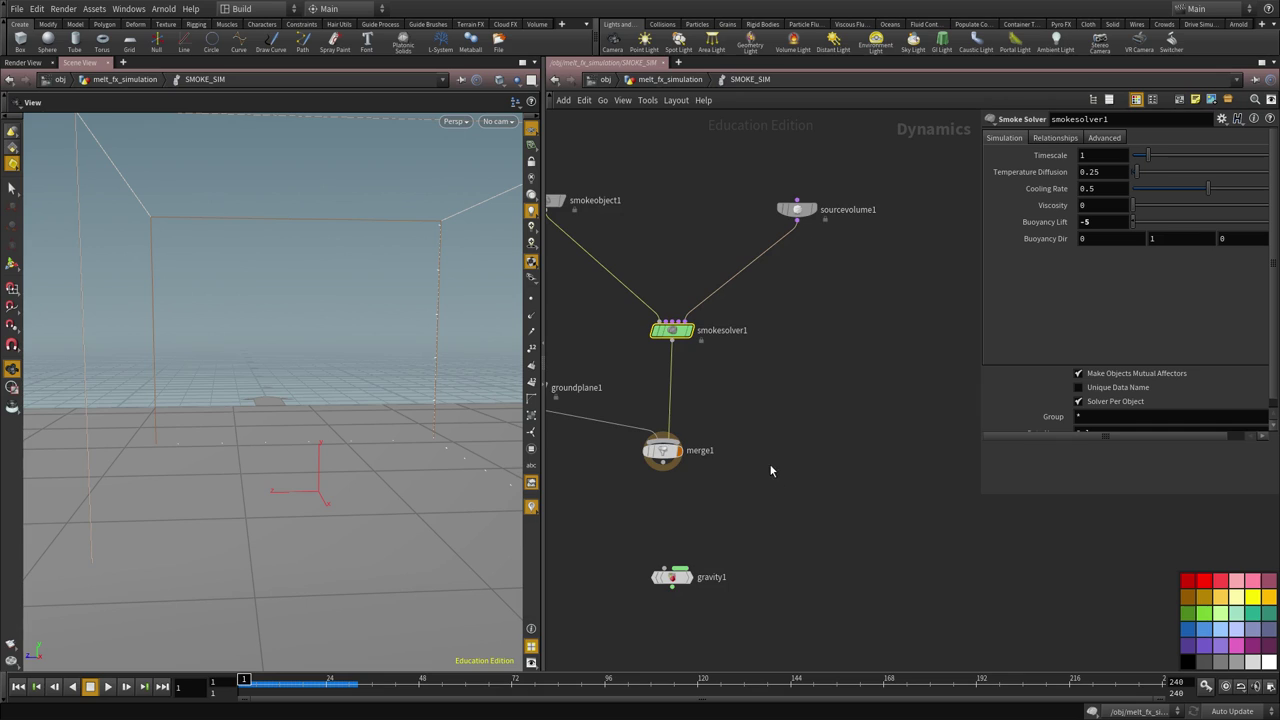
Frame all nodes with H and keyframe Buoyancy Lift at 0 on frame 1
middle_drag(769, 463, 749, 522)
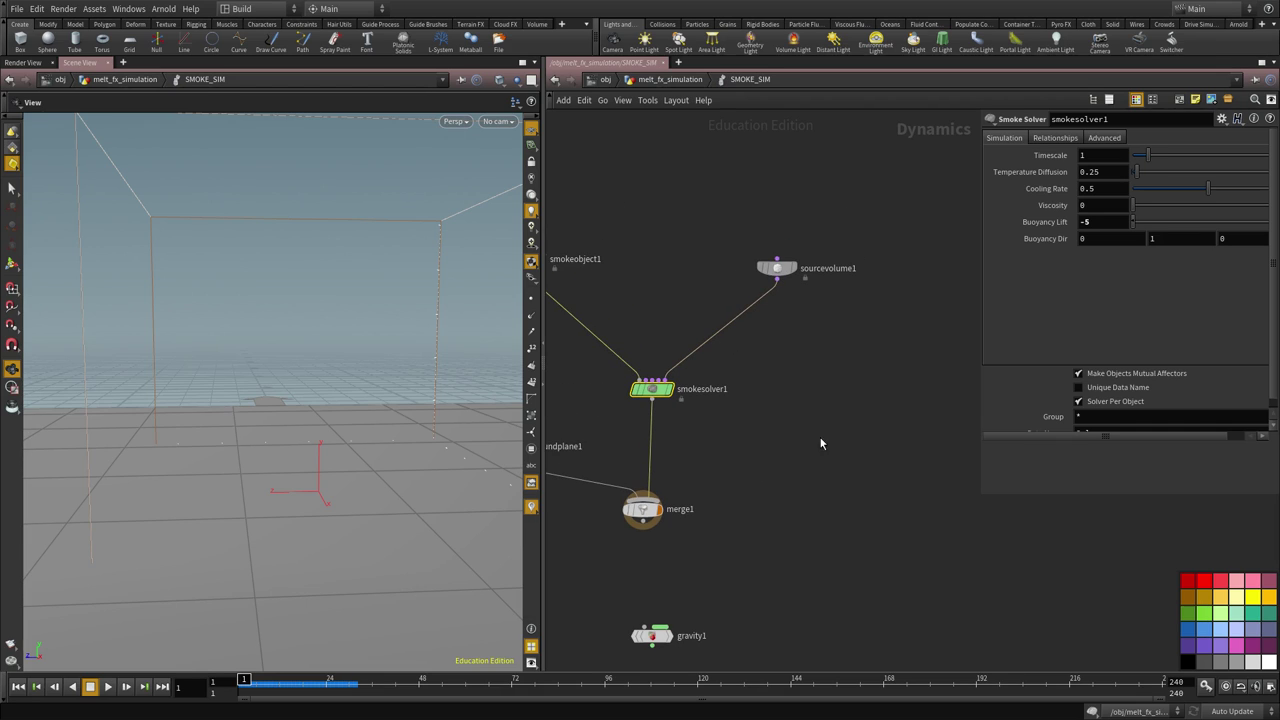
key(h)
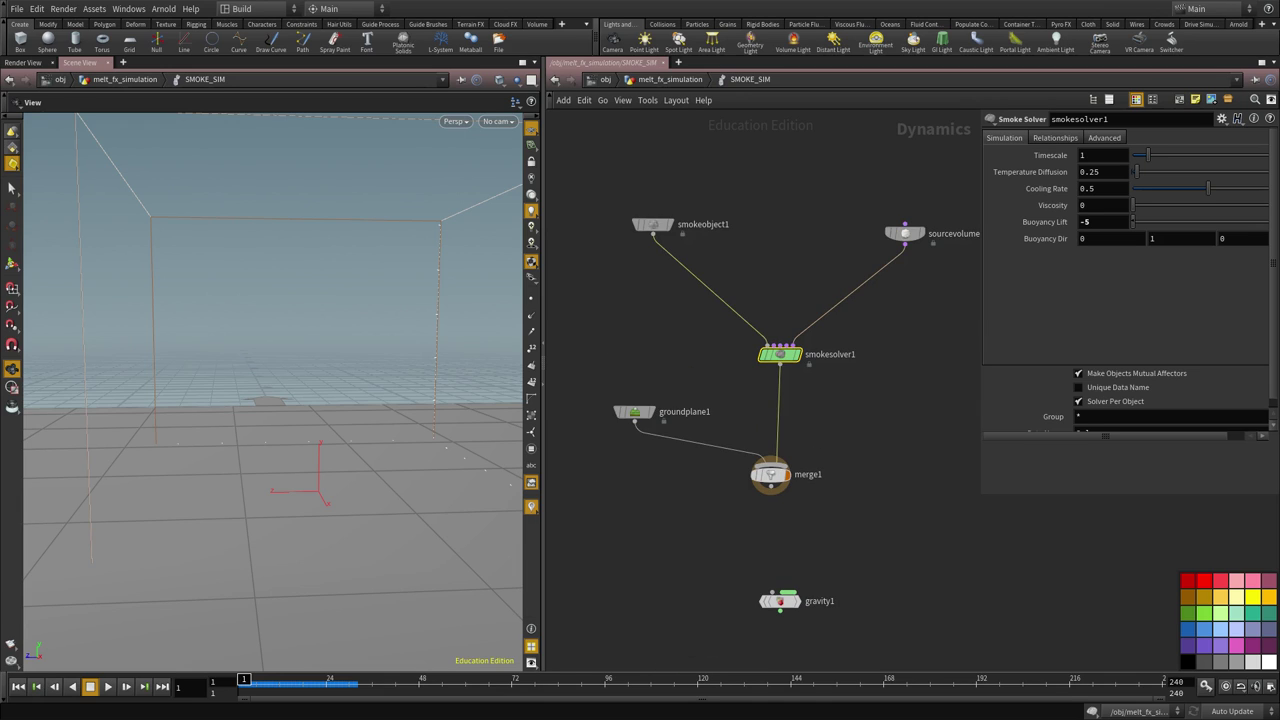
text(0)
alt+click(1048, 222)
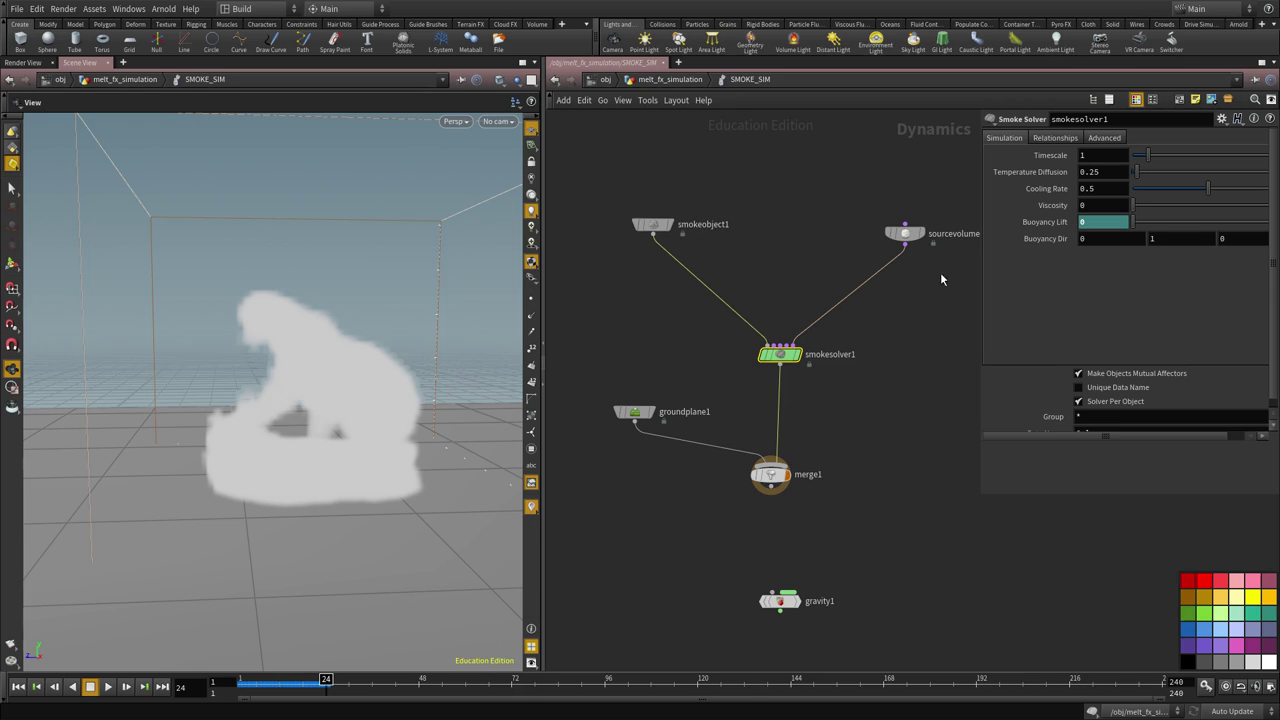
Keyframe Buoyancy Lift at -0.1 on frame 24
text(-0.01)
key(BackSpace)
key(BackSpace)
text(1)
key(Return)
Keyframe Buoyancy Lift at -1 on frame 48 and -2 on frame 96
click(419, 689)
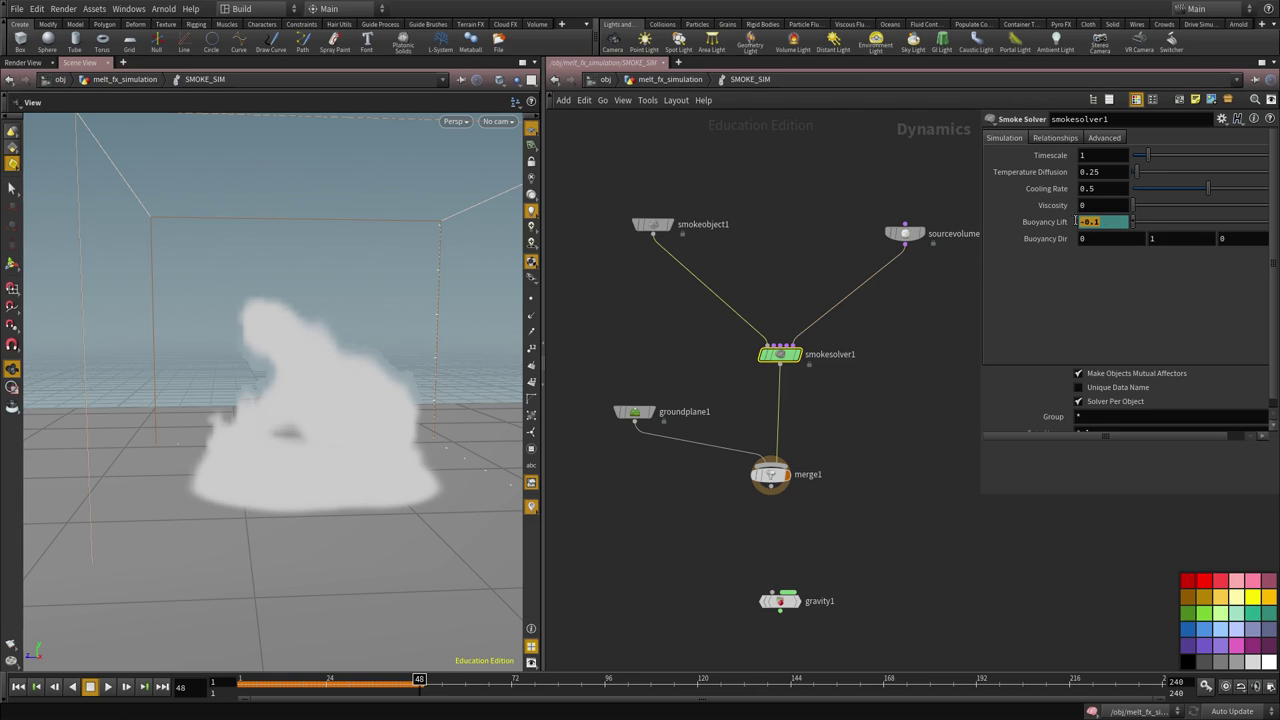
text(-1)
key(Return)
click(605, 682)
text(-2)
key(Return)
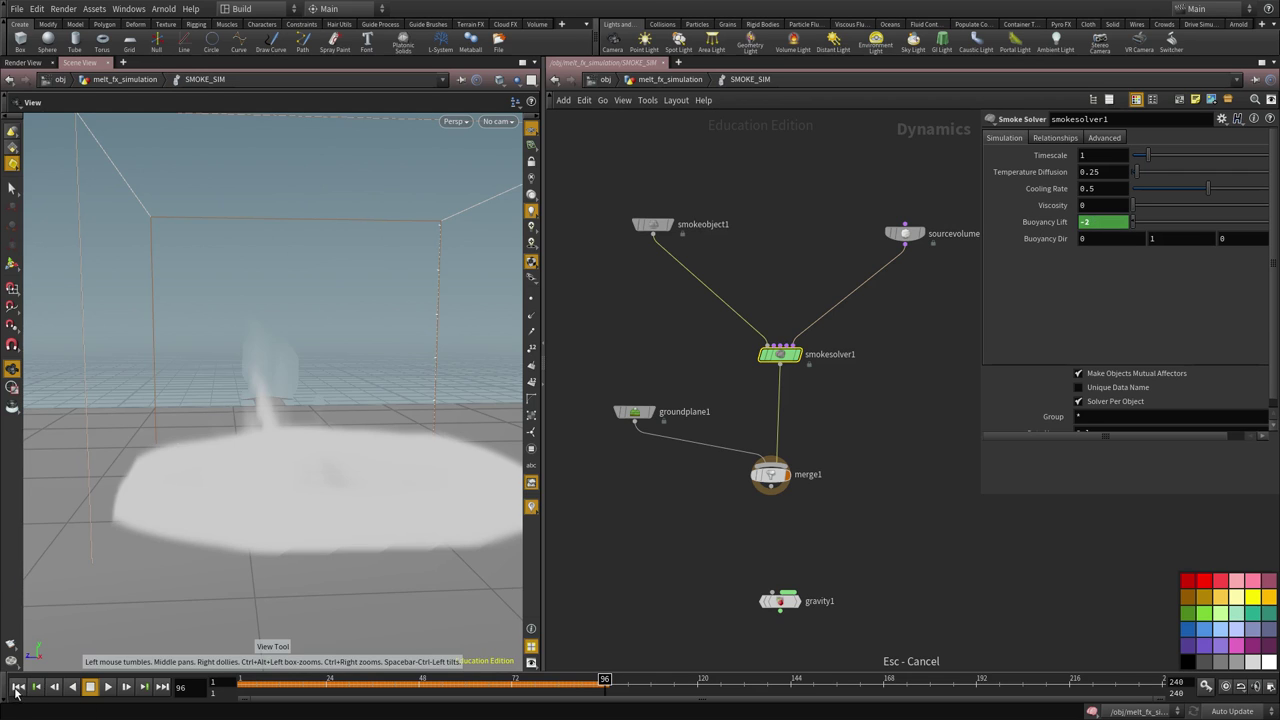
Replay the ramped-buoyancy sim from frame 1, viewing the bear from low angles, then rewind
click(18, 686)
click(107, 686)
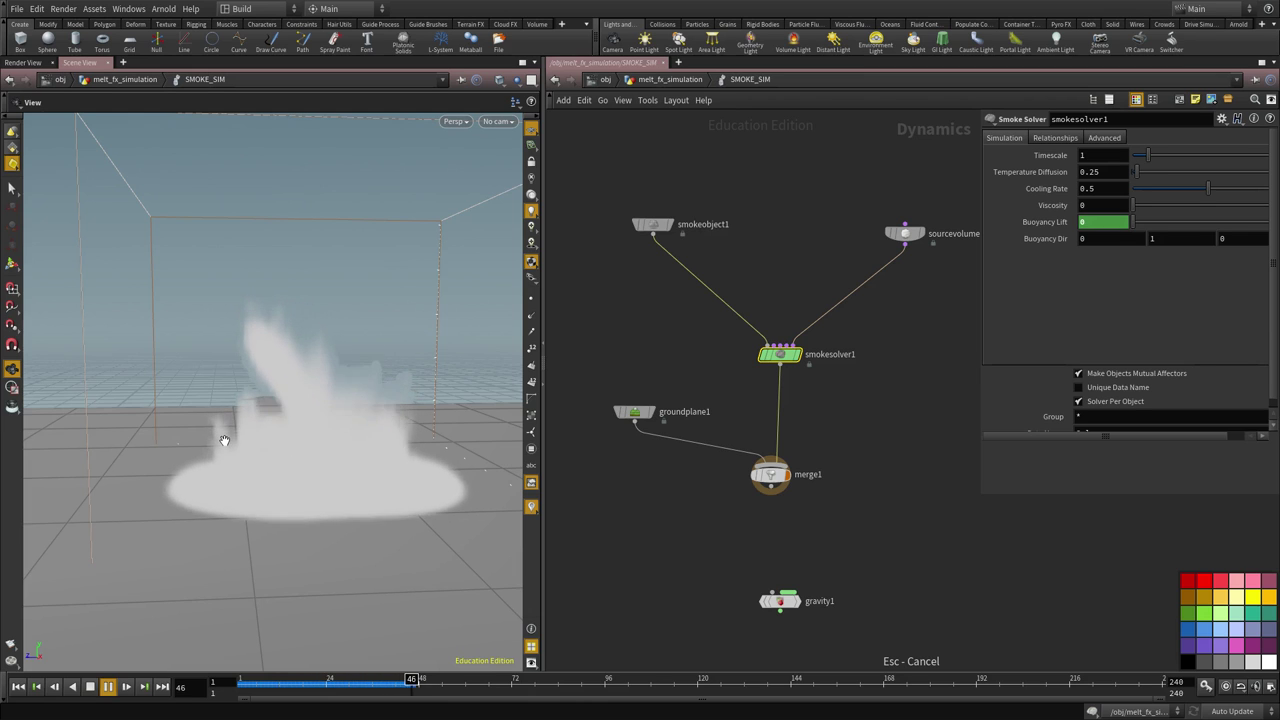
drag(309, 453, 358, 486)
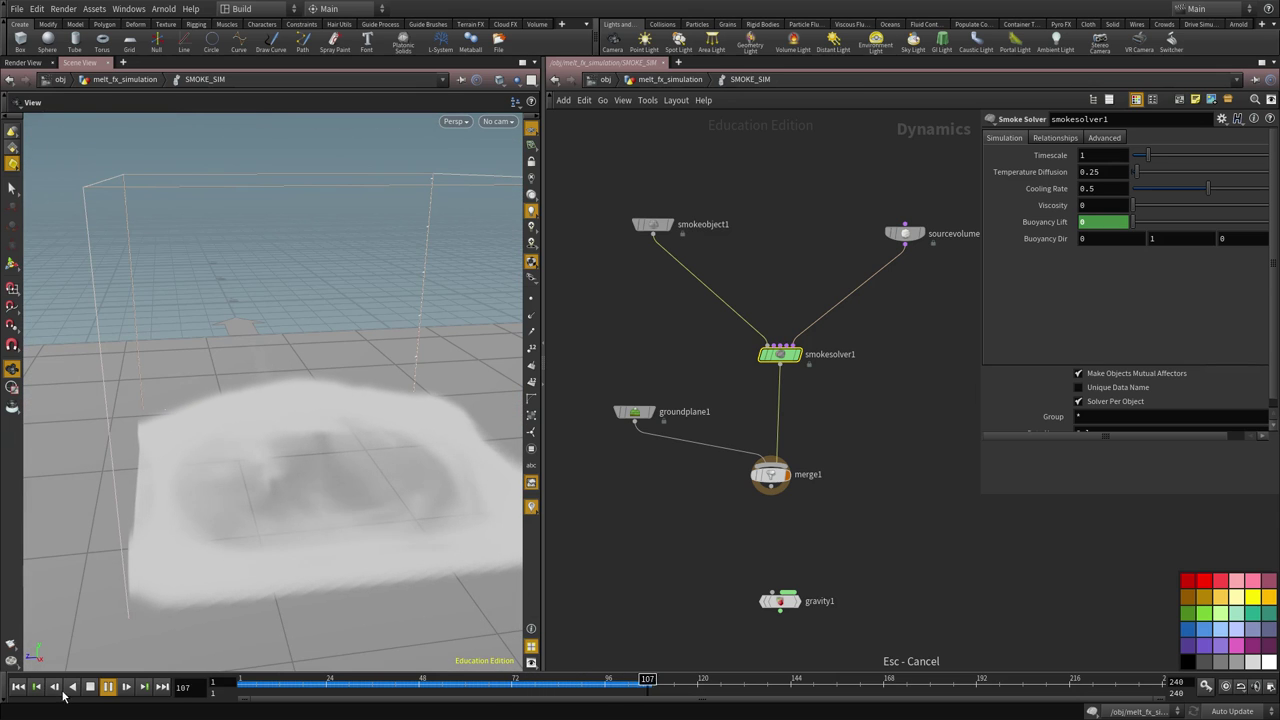
key(Escape)
click(18, 686)
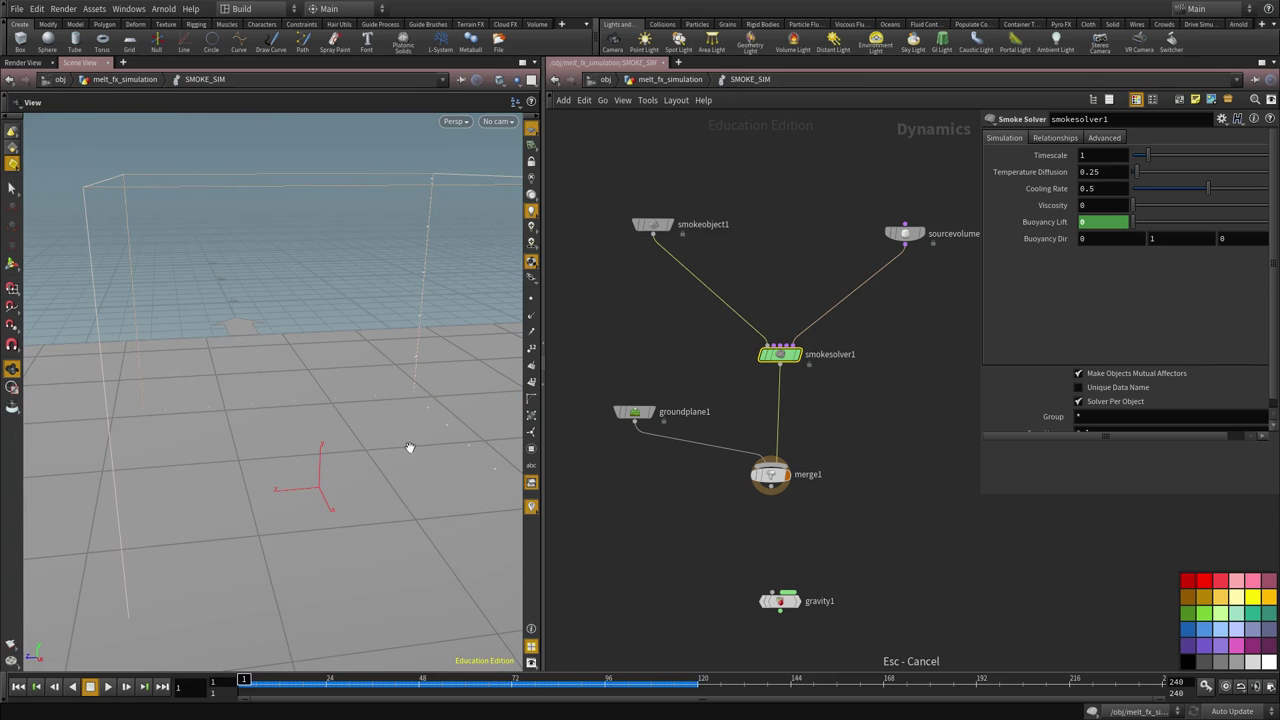
drag(429, 457, 343, 471)
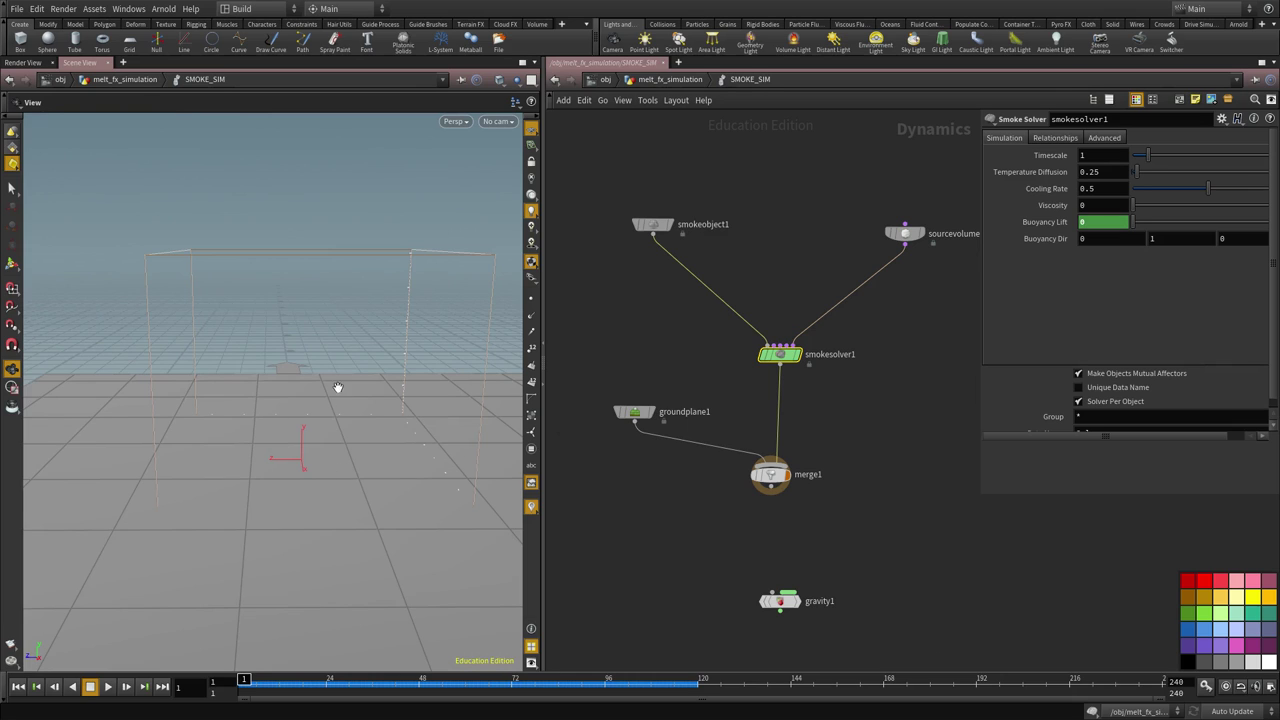
drag(364, 410, 340, 449)
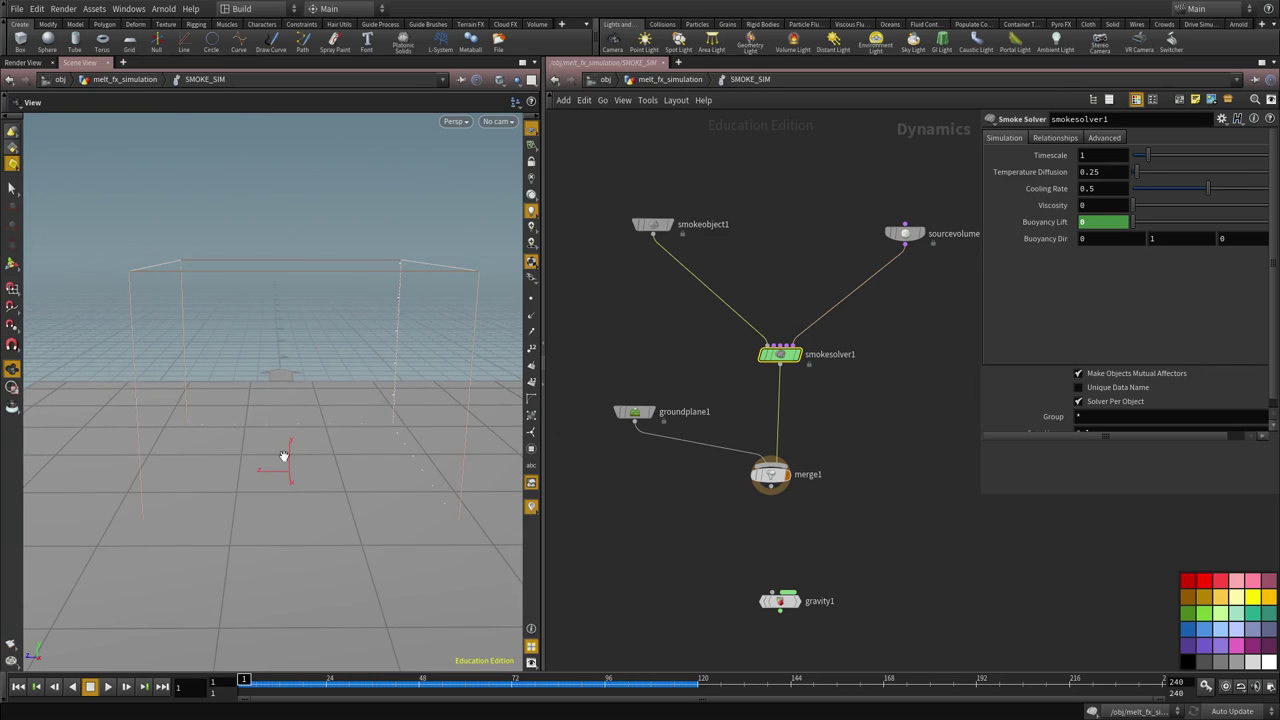